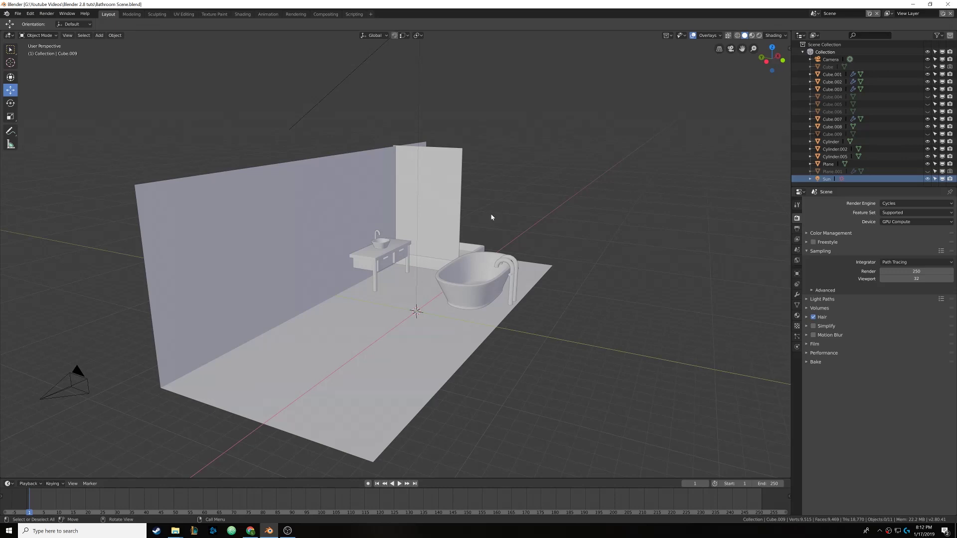
Unhide all hidden objects in the bathroom scene and clear the selection
key(alt+h)
shift+middle_drag(491, 214, 384, 250)
scroll(383, 253, up, 3)
middle_drag(476, 243, 505, 210)
scroll(371, 237, up, 1)
scroll(447, 237, up, 1)
scroll(455, 230, up, 4)
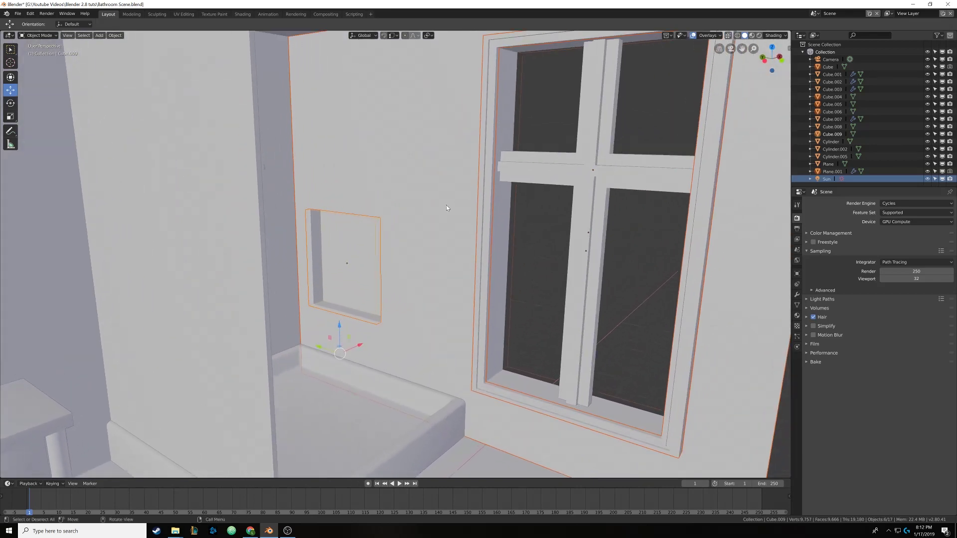
key(alt+a)
Preview the room in rendered shading, including through the camera view, and return to solid shading
click(759, 35)
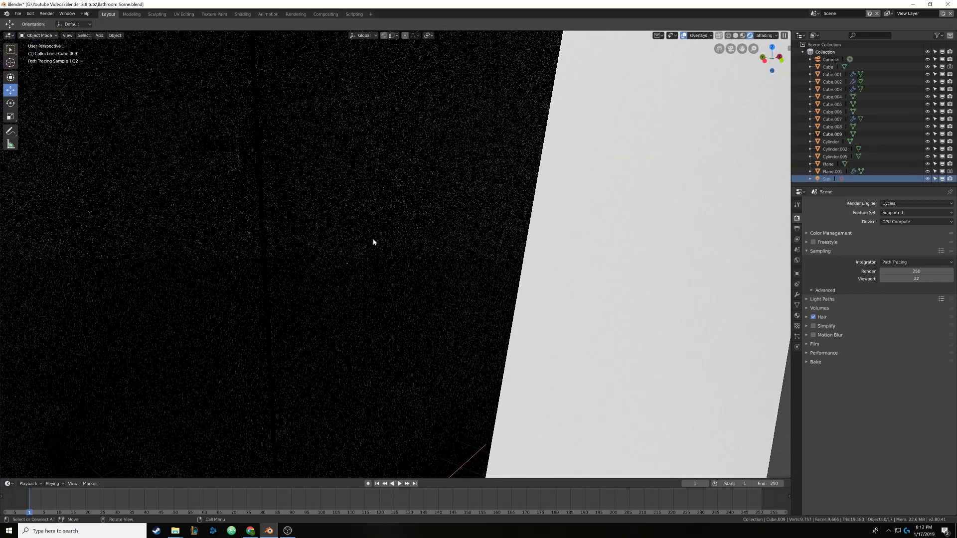
middle_drag(538, 161, 762, 205)
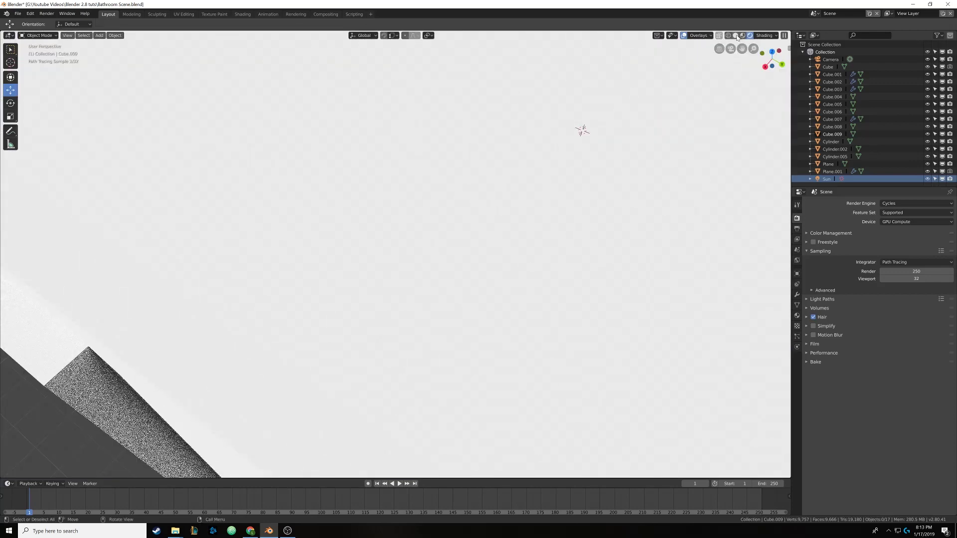
click(736, 36)
key(KP_0)
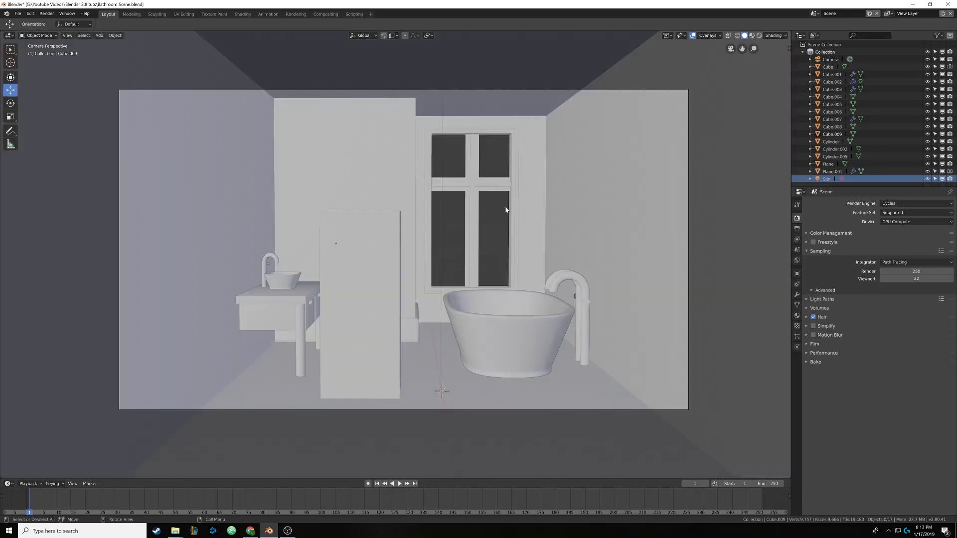
scroll(558, 201, up, 3)
scroll(653, 190, down, 2)
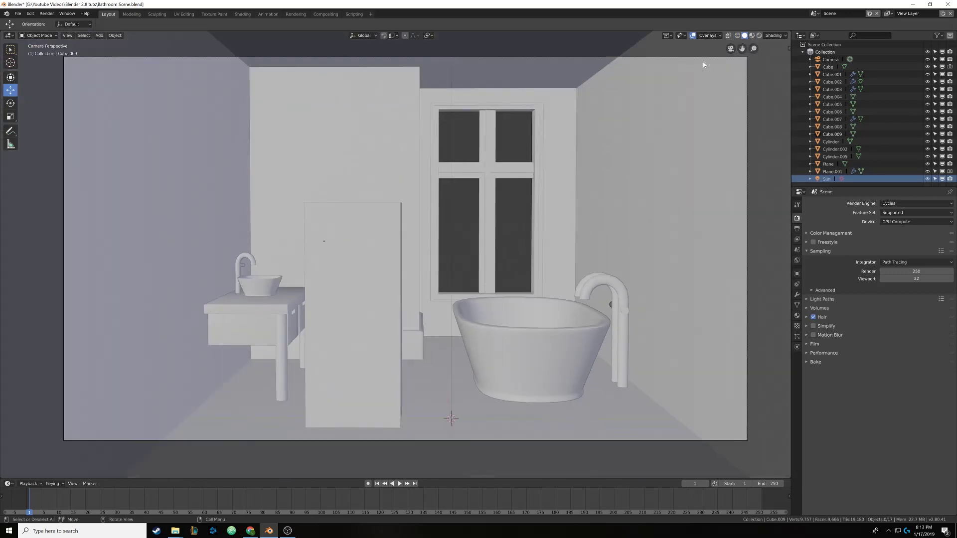
click(759, 35)
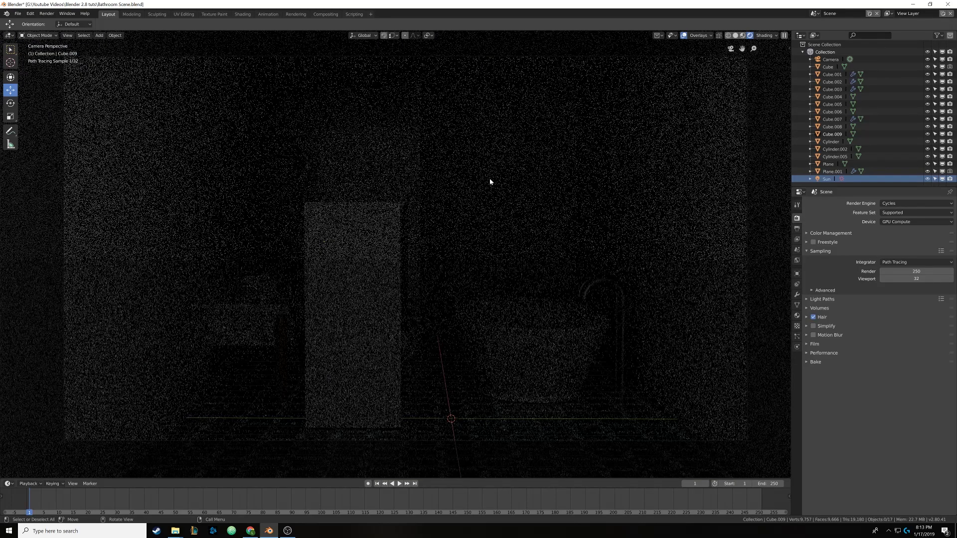
click(735, 35)
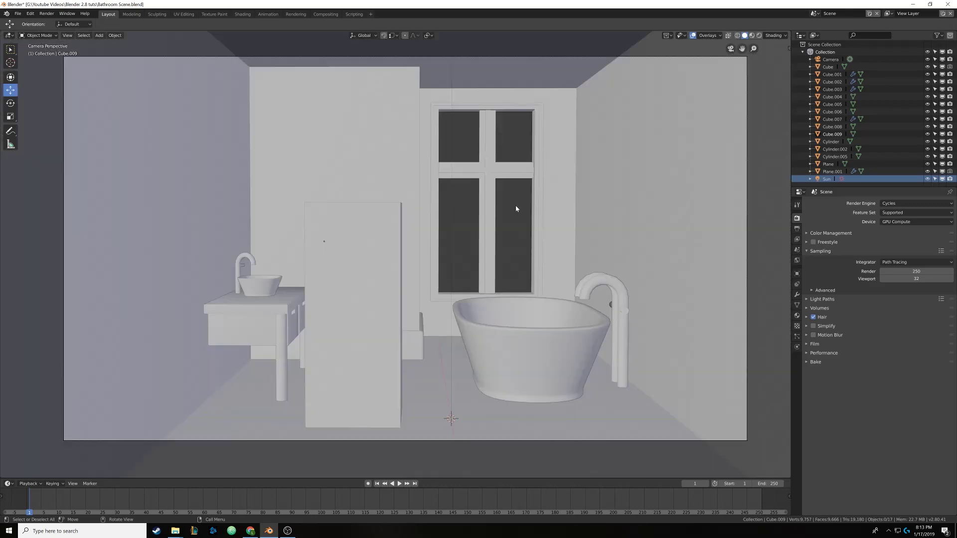
Disable all Cycles ray visibility options (Camera, Diffuse, Glossy, Transmission, Volume Scatter, Shadow) for the window cutout cube
middle_drag(488, 213, 426, 218)
scroll(457, 212, up, 2)
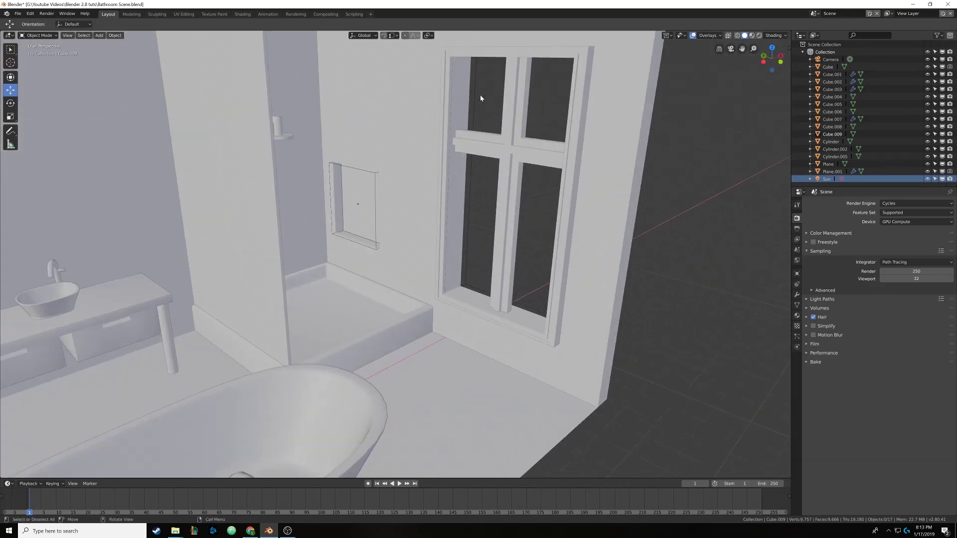
click(482, 171)
click(376, 180)
mouse_move(432, 182)
middle_down()
mouse_move(467, 159)
mouse_move(418, 157)
mouse_move(447, 174)
mouse_move(443, 204)
mouse_move(436, 196)
middle_up()
click(442, 202)
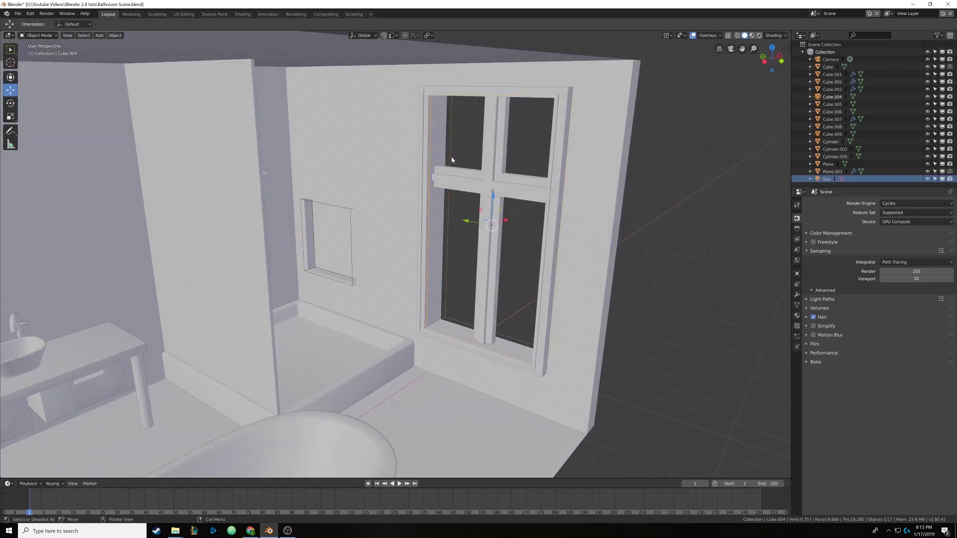
click(796, 274)
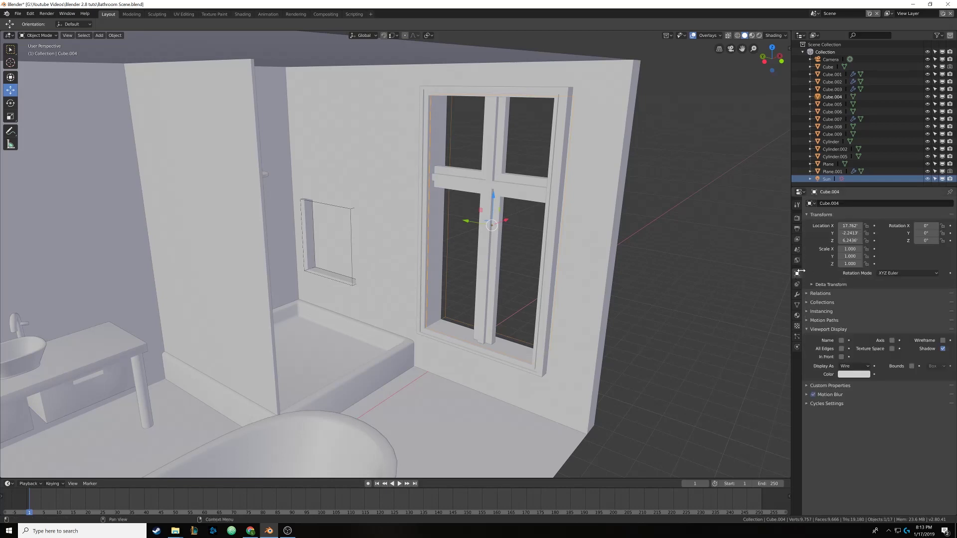
click(805, 403)
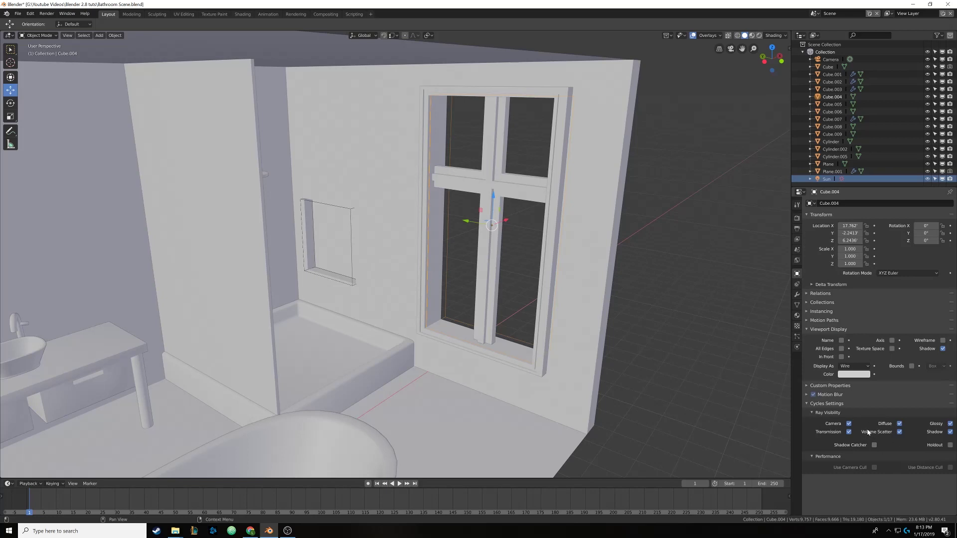
click(848, 423)
click(848, 432)
click(949, 424)
click(949, 432)
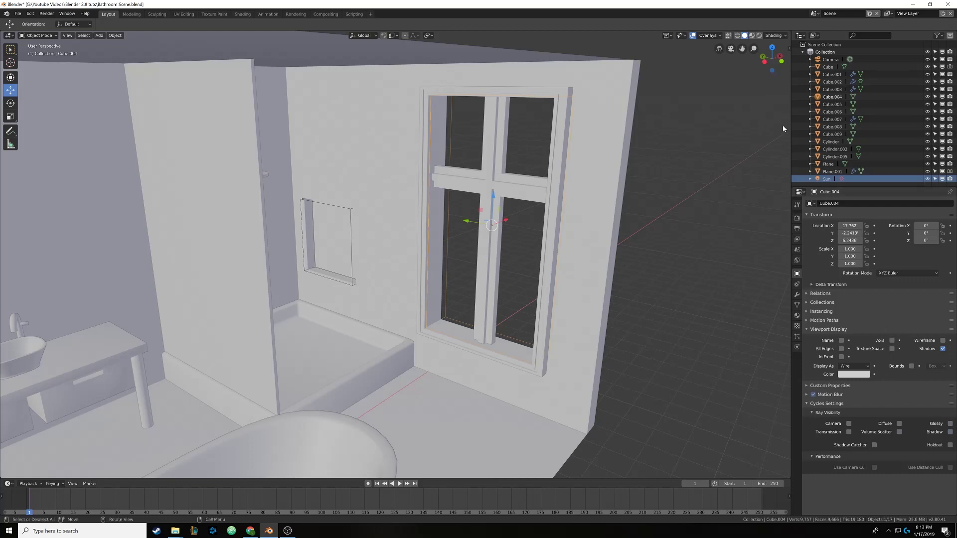
click(949, 97)
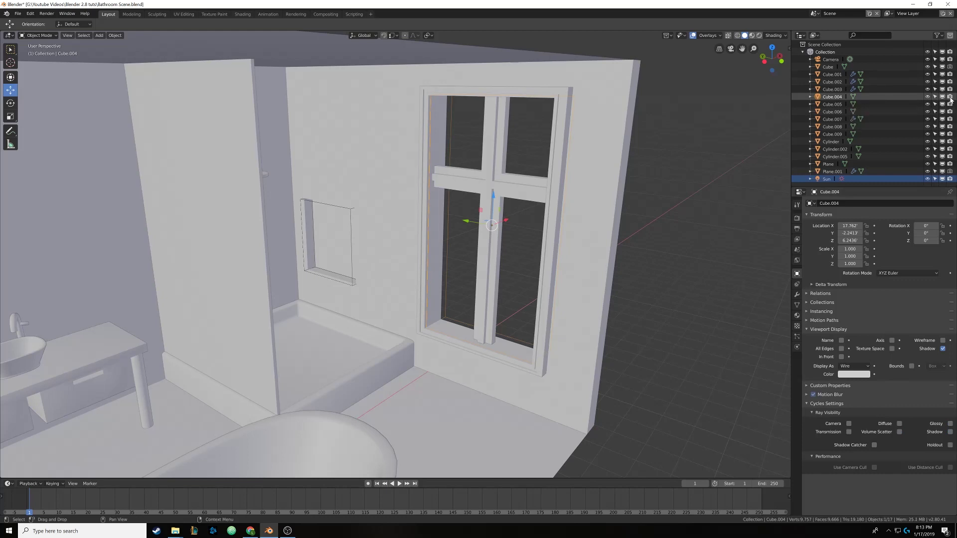
Disable all Cycles ray visibility options for the cutter cube of the shower wall niche and collapse the Cycles settings
click(340, 204)
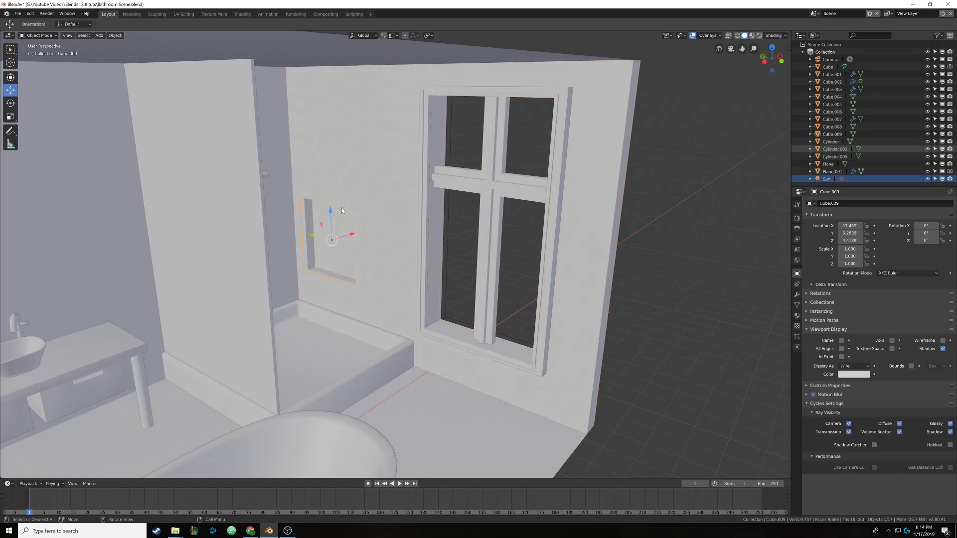
click(848, 432)
click(899, 424)
click(899, 432)
click(950, 424)
click(949, 433)
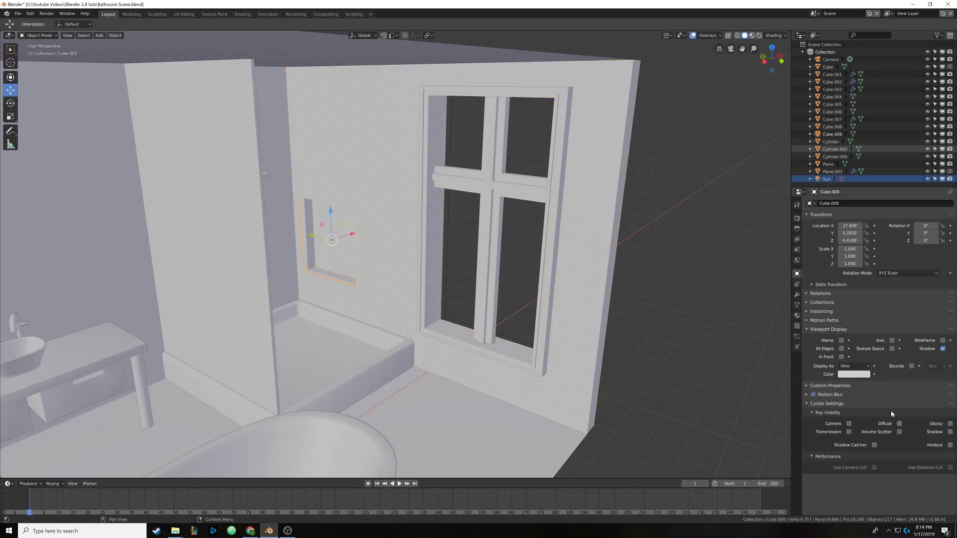
click(807, 404)
Check the window light through the camera in rendered shading and return to solid shading
middle_drag(413, 301, 453, 304)
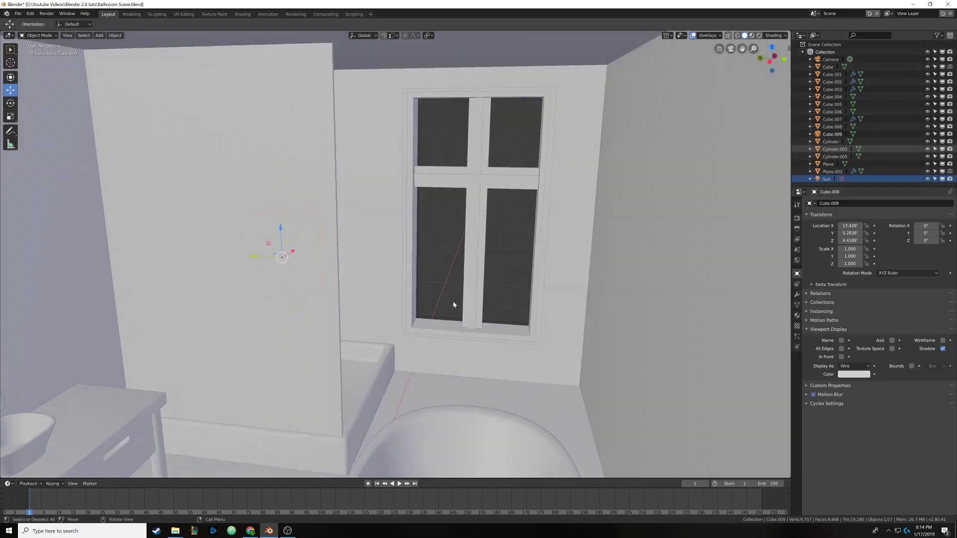
scroll(454, 304, down, 3)
key(KP_0)
click(759, 35)
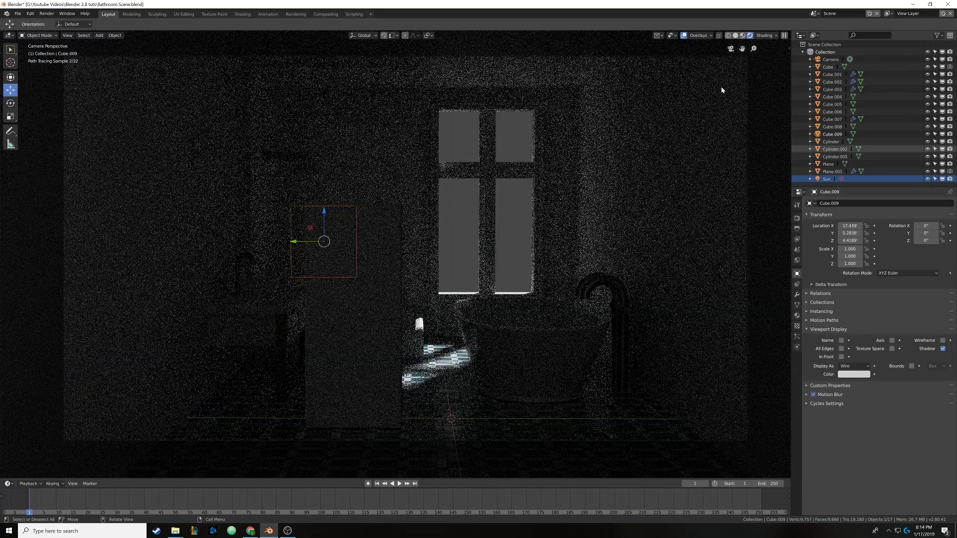
click(735, 36)
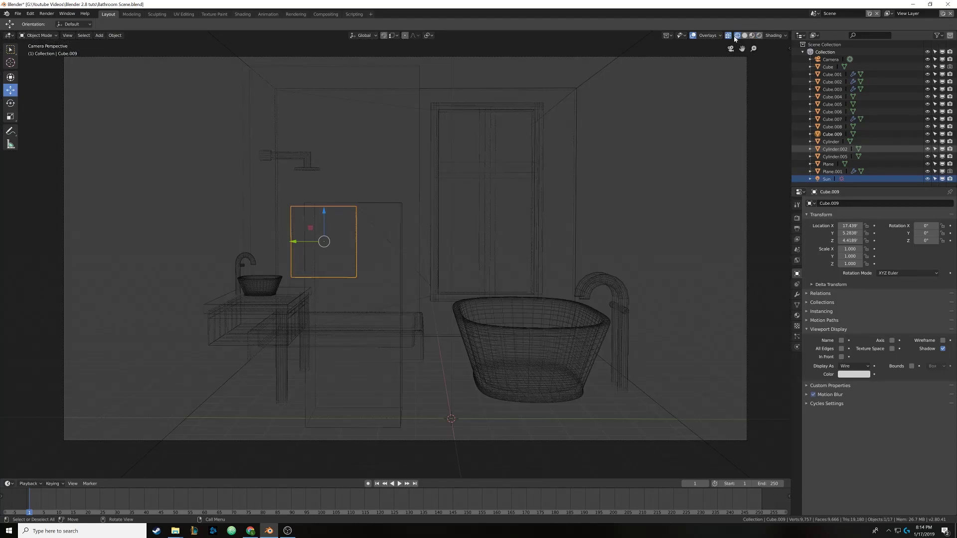
key(shift+z)
Isolate the shower glass panel by hiding all other objects and view it with material preview in the Shading workspace
mouse_move(497, 207)
middle_down()
mouse_move(438, 229)
mouse_move(385, 265)
mouse_move(443, 250)
mouse_move(384, 251)
mouse_move(431, 240)
mouse_move(409, 259)
middle_up()
scroll(381, 219, up, 2)
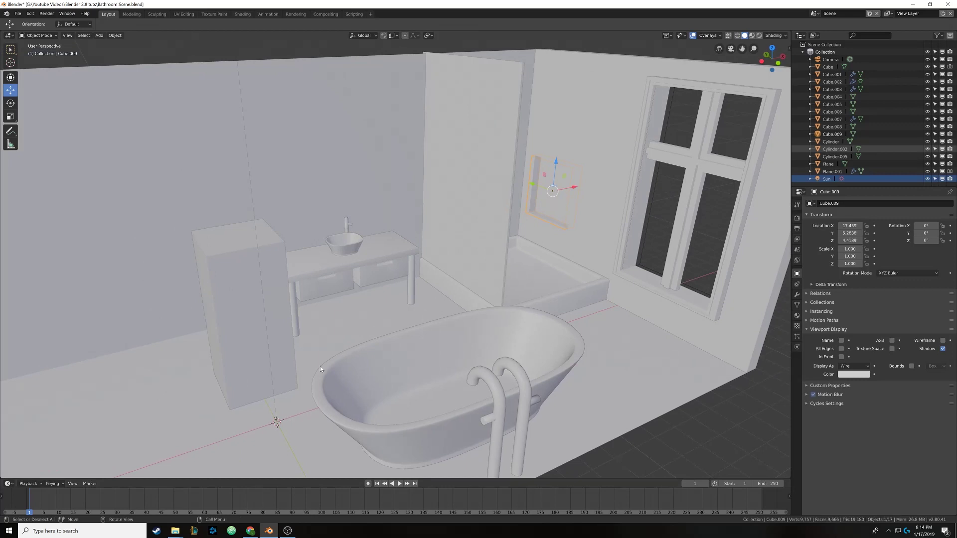
click(473, 149)
middle_drag(454, 234, 342, 267)
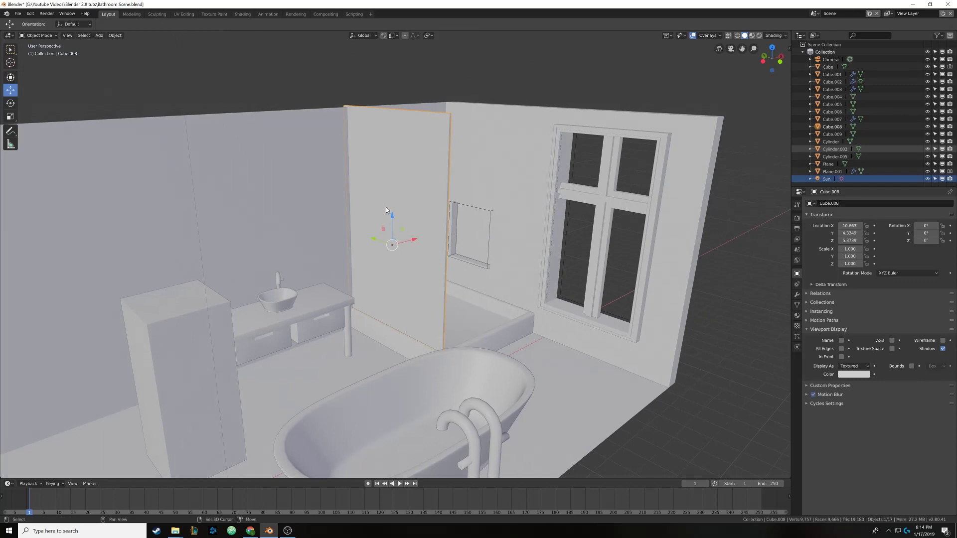
key(shift+h)
click(242, 15)
scroll(389, 148, up, 2)
mouse_move(405, 153)
shift+middle_down()
mouse_move(463, 166)
mouse_move(471, 151)
mouse_move(438, 192)
mouse_move(499, 159)
shift+middle_up()
click(752, 23)
shift+middle_drag(443, 172, 488, 162)
scroll(442, 177, up, 5)
middle_drag(436, 181, 433, 156)
scroll(432, 151, down, 1)
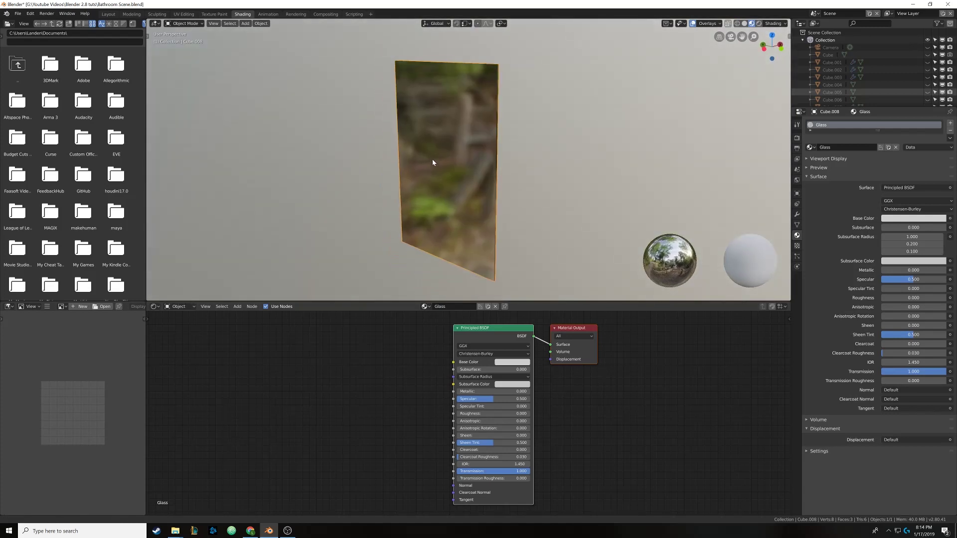
Examine the glass panel in rendered shading and return to material preview
click(759, 23)
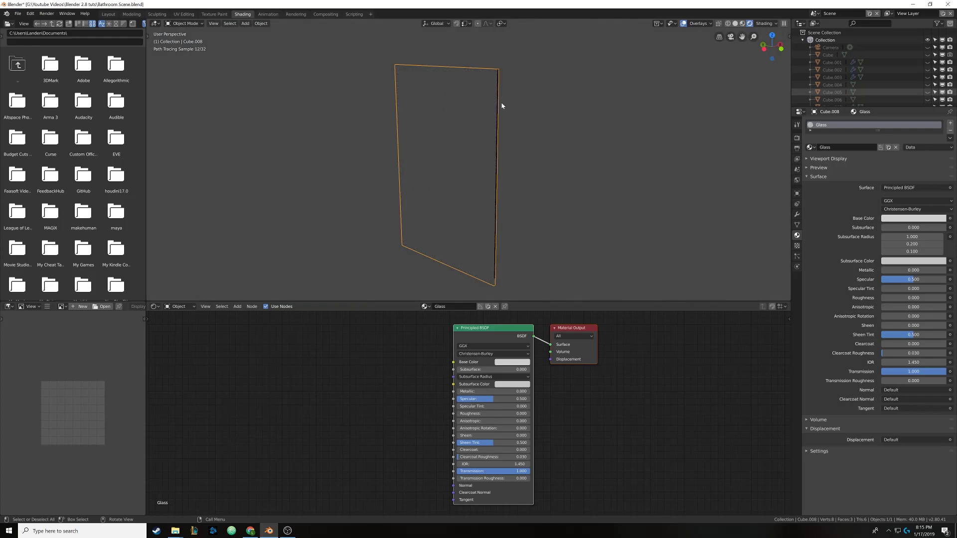
mouse_move(502, 105)
middle_down()
mouse_move(540, 94)
mouse_move(500, 107)
middle_up()
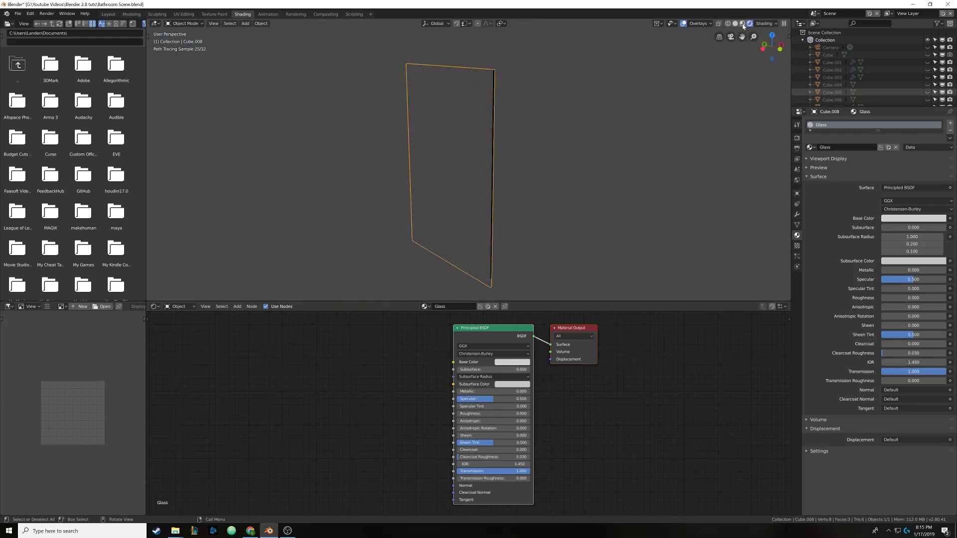
click(741, 24)
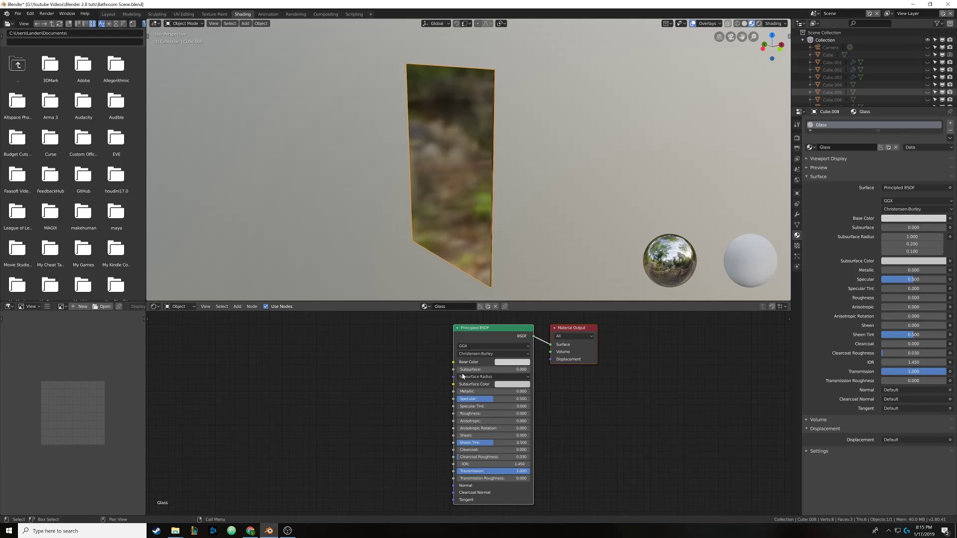
Adjust the Glass material's Base Color to a light grey
click(511, 362)
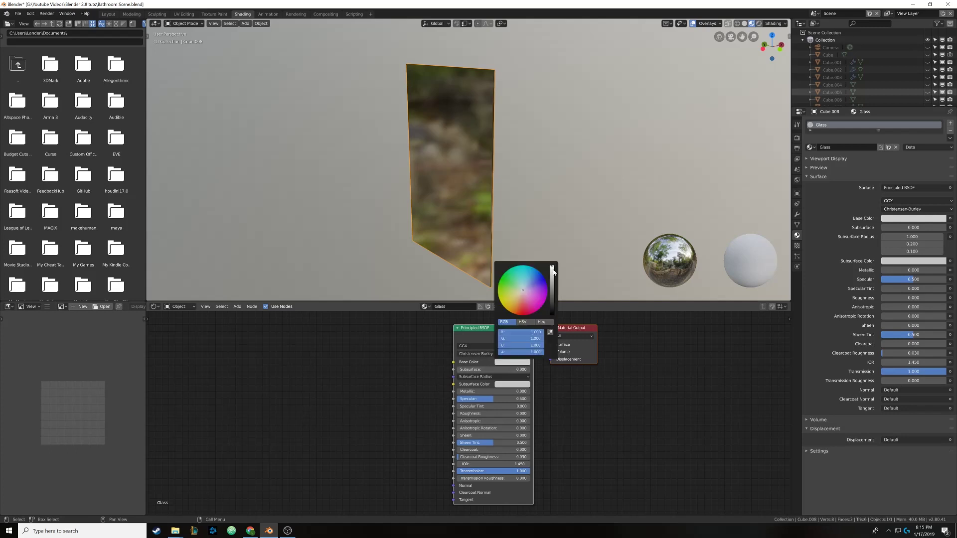
drag(552, 272, 552, 271)
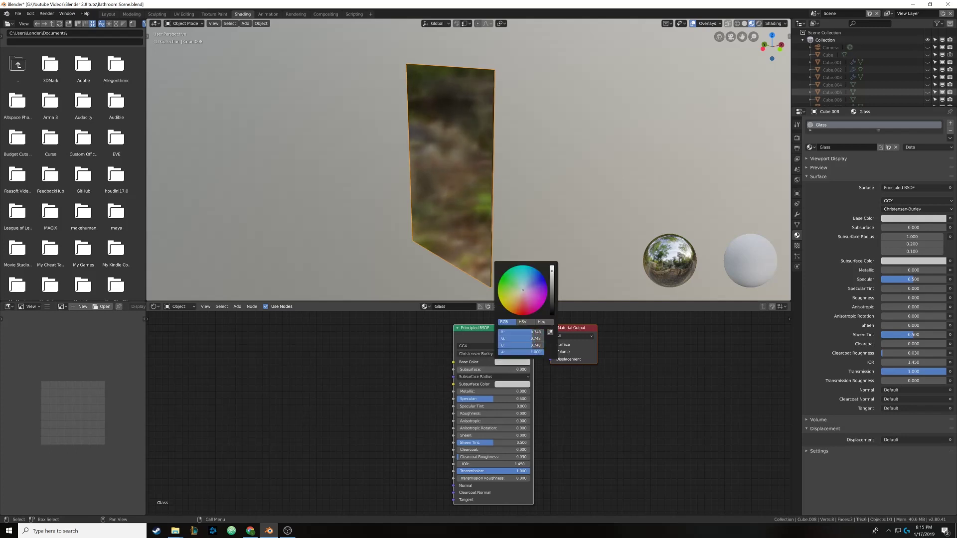
mouse_move(434, 236)
middle_down()
mouse_move(472, 235)
mouse_move(443, 232)
middle_up()
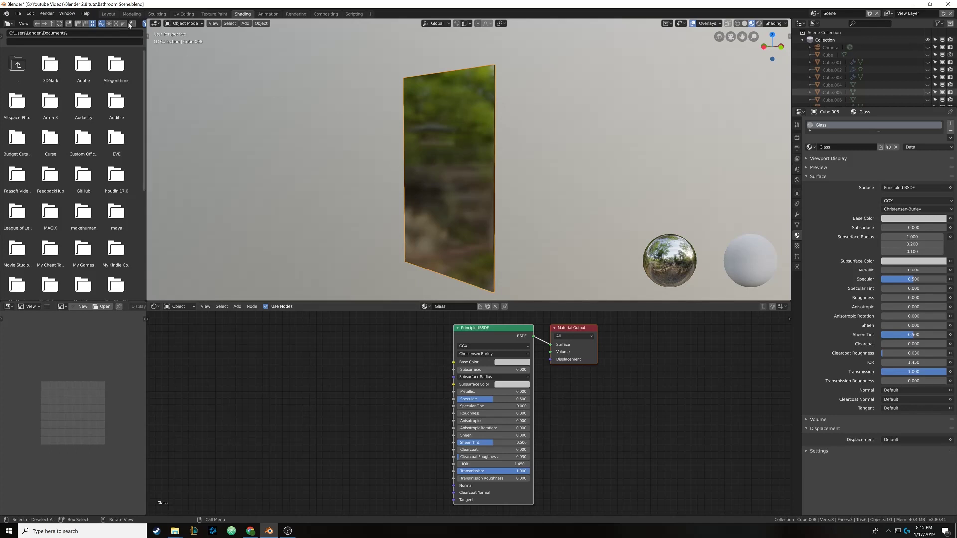
Return to the Layout workspace, unhide all scene objects and clear the selection
click(108, 14)
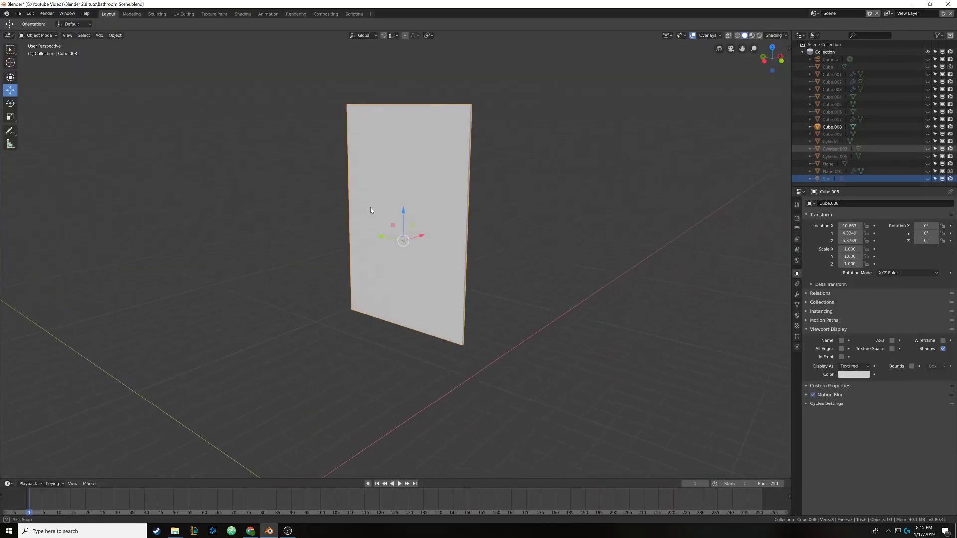
scroll(371, 208, down, 2)
key(alt+h)
middle_drag(385, 213, 344, 395)
key(alt+a)
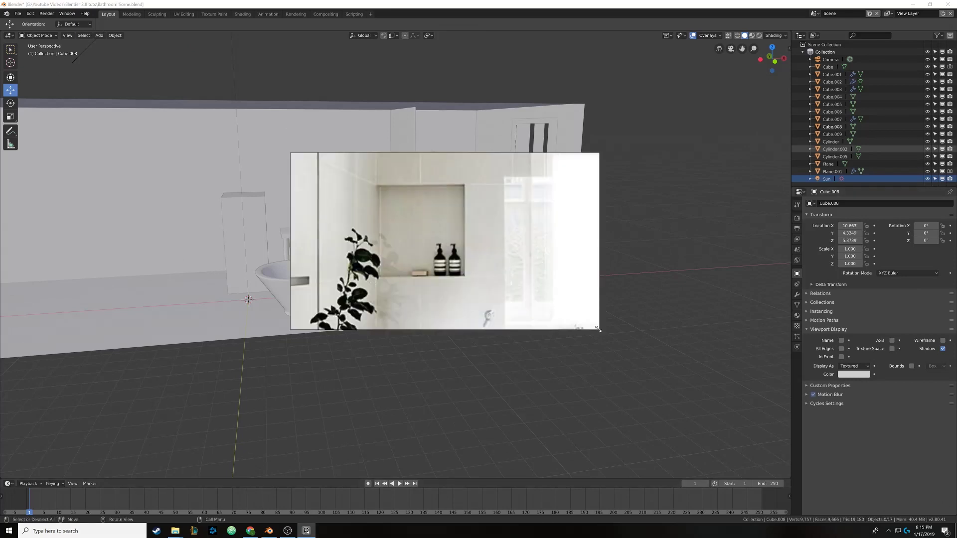
Enlarge the reference image window, examine the white bathroom photo with glass shower and tub, and move the window out of view
drag(598, 329, 770, 500)
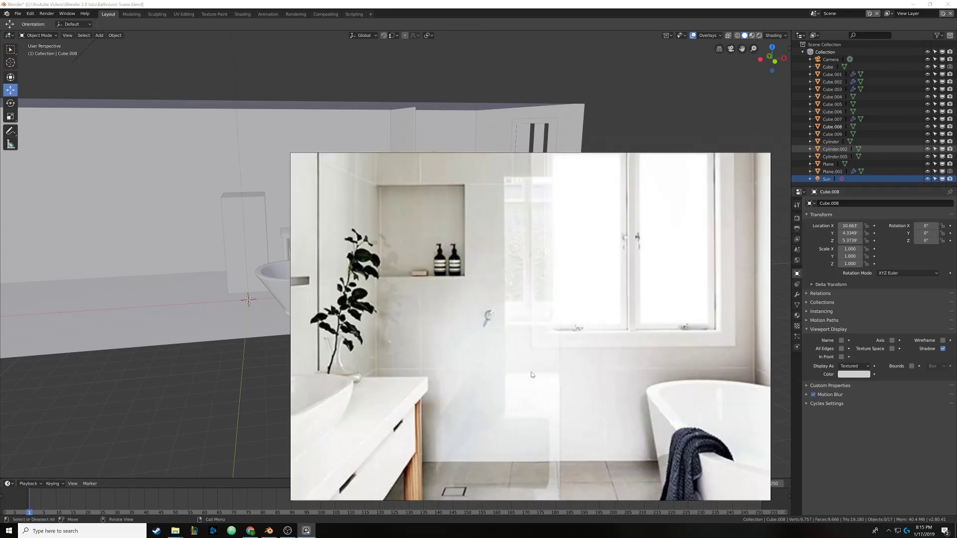
right_drag(528, 369, 573, 348)
scroll(572, 348, down, 3)
scroll(573, 347, down, 2)
middle_drag(573, 347, 538, 301)
scroll(544, 329, up, 1)
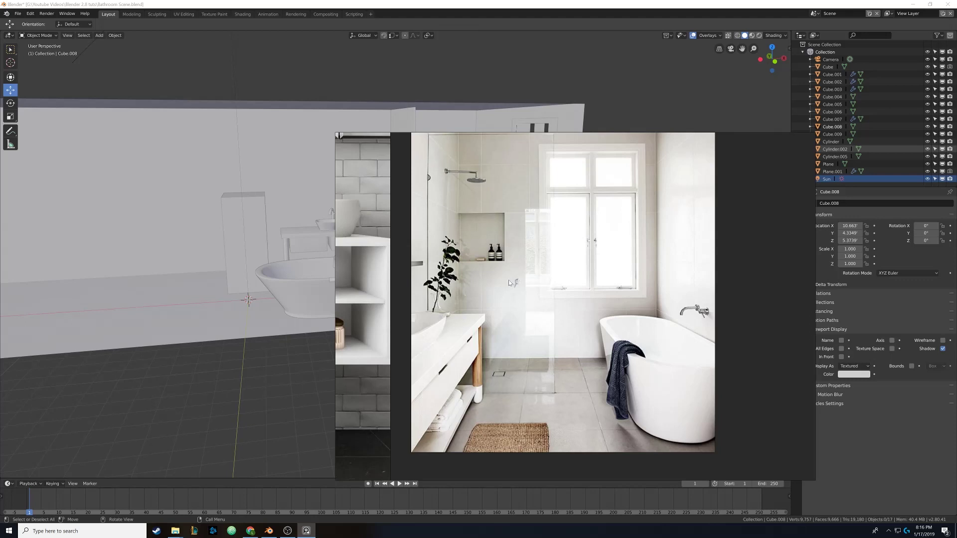
mouse_move(497, 288)
mouse_down()
mouse_move(522, 307)
mouse_move(501, 286)
mouse_up()
mouse_move(500, 286)
middle_down()
mouse_move(503, 304)
mouse_move(488, 295)
middle_up()
scroll(503, 297, down, 1)
scroll(488, 295, up, 1)
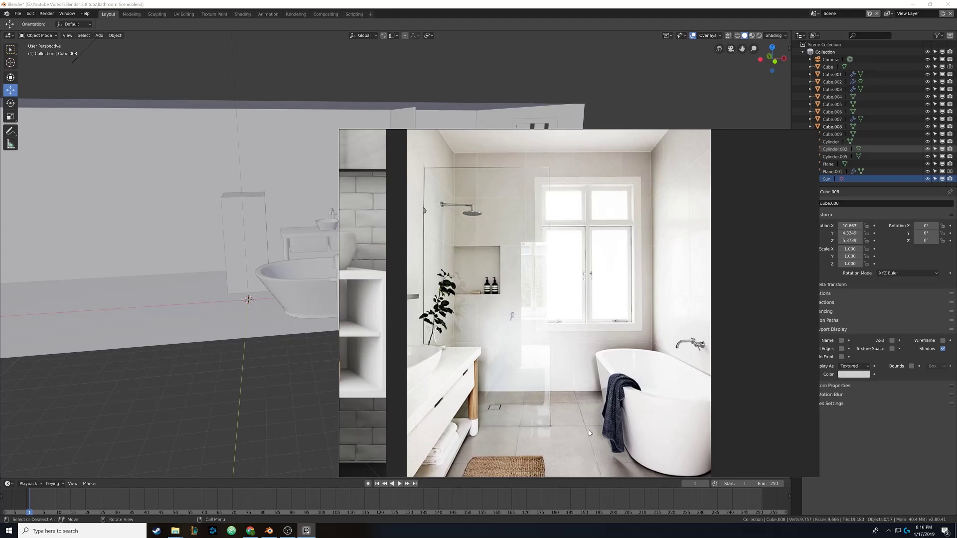
right_drag(489, 300, 956, 388)
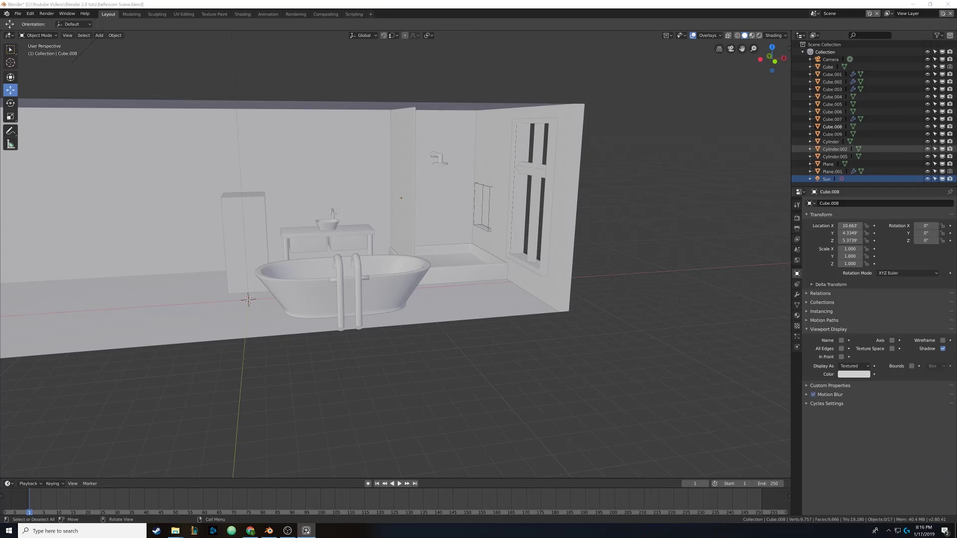
Hide the tall box standing on the floor in front of the sink table
middle_drag(379, 266, 412, 274)
shift+middle_drag(297, 293, 397, 257)
key(h)
scroll(435, 260, down, 1)
scroll(435, 261, up, 4)
key(shift+a)
mouse_move(397, 259)
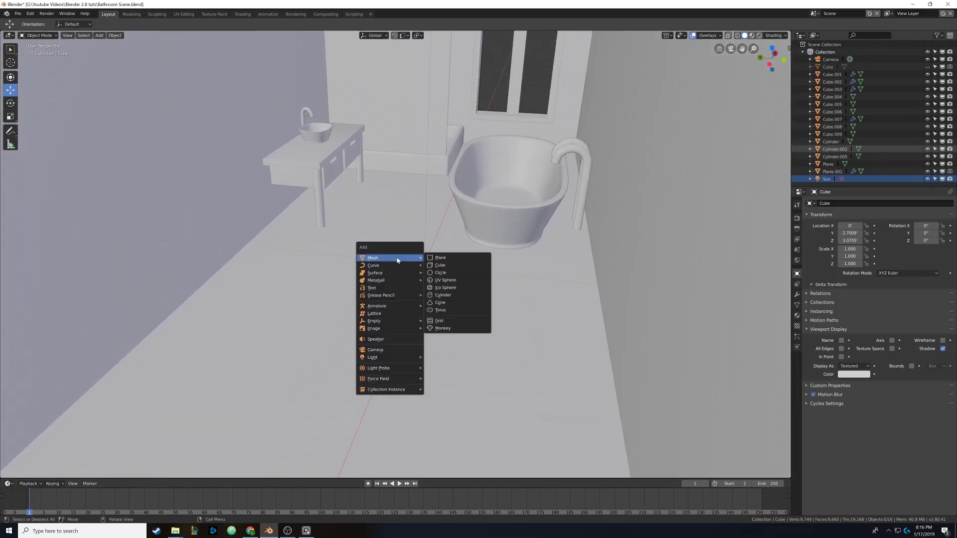
key(Escape)
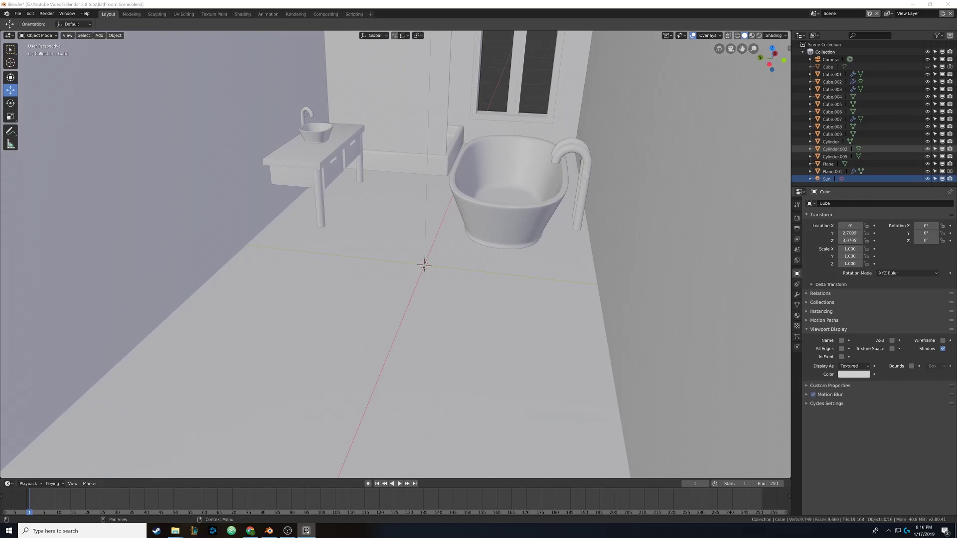
Add a cylinder mesh with 32 vertices and its cap fill type set to Nothing
middle_drag(367, 217, 367, 213)
key(shift+a)
mouse_move(372, 218)
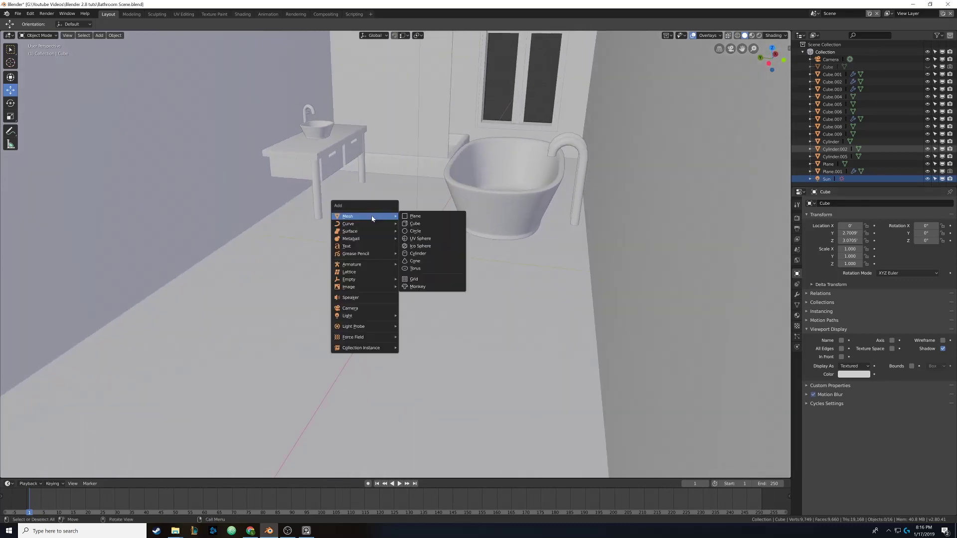
click(421, 253)
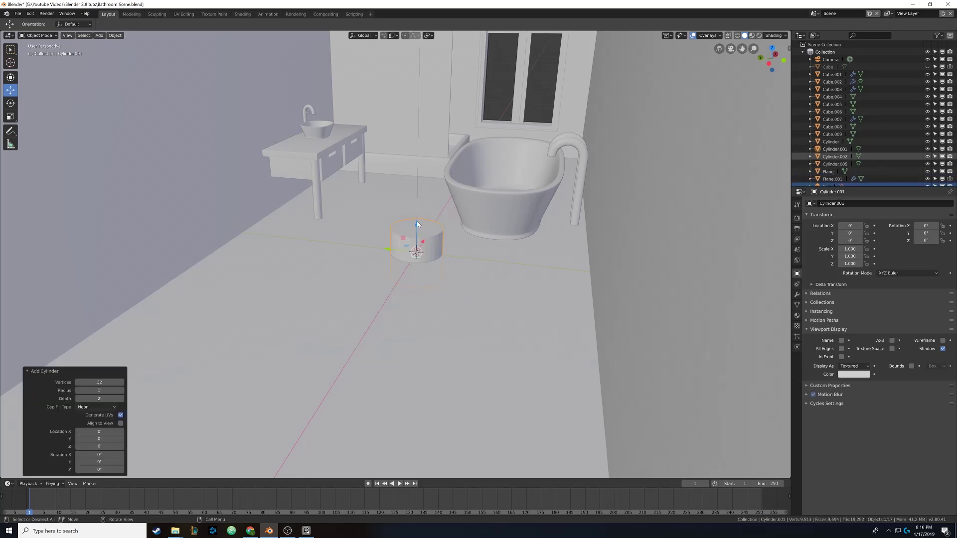
click(99, 382)
click(105, 381)
text(32)
key(Return)
click(96, 406)
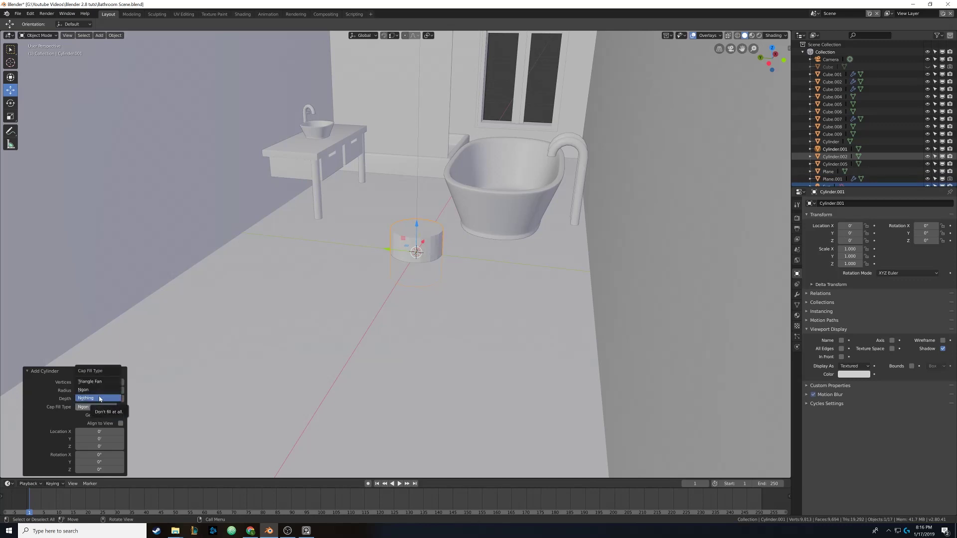
click(100, 400)
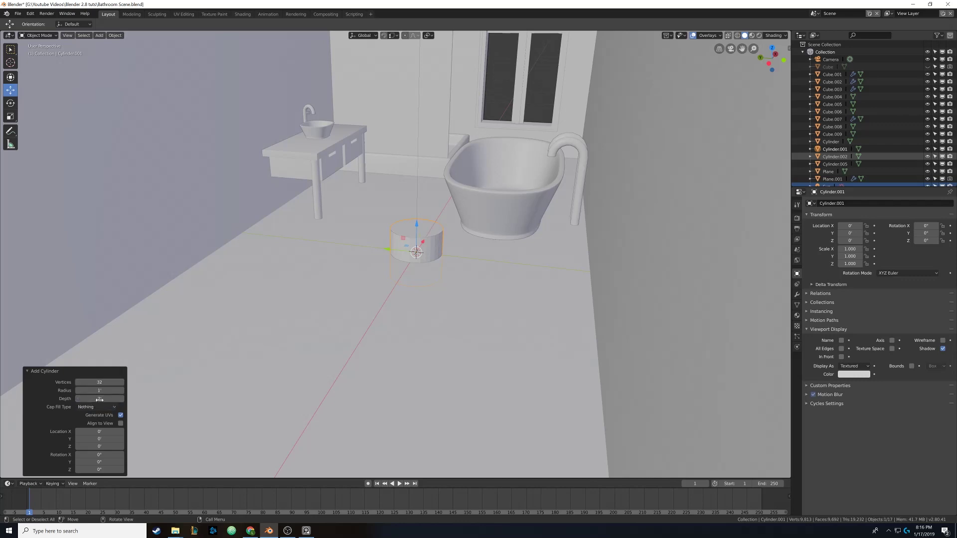
Turn off backface culling in the viewport shading options
middle_drag(424, 211, 428, 238)
scroll(478, 200, up, 5)
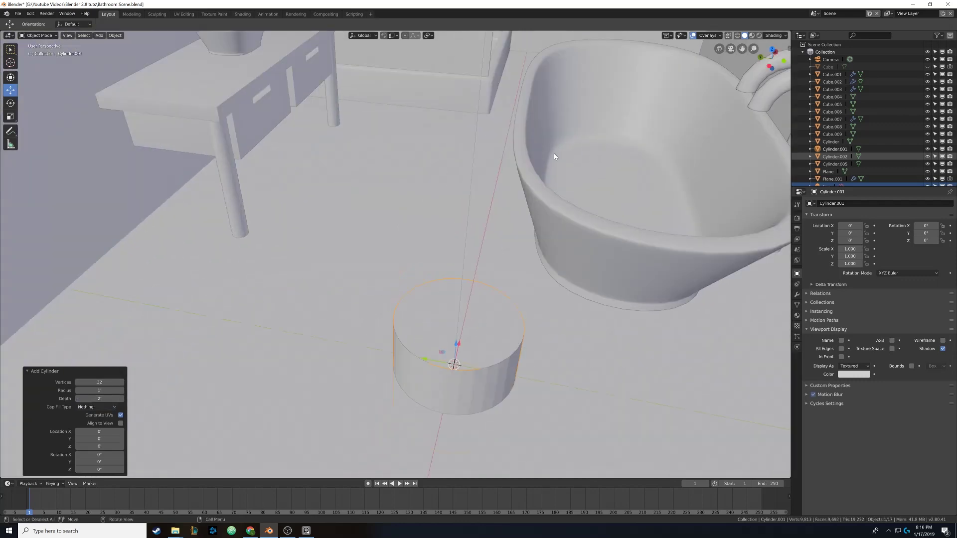
click(781, 36)
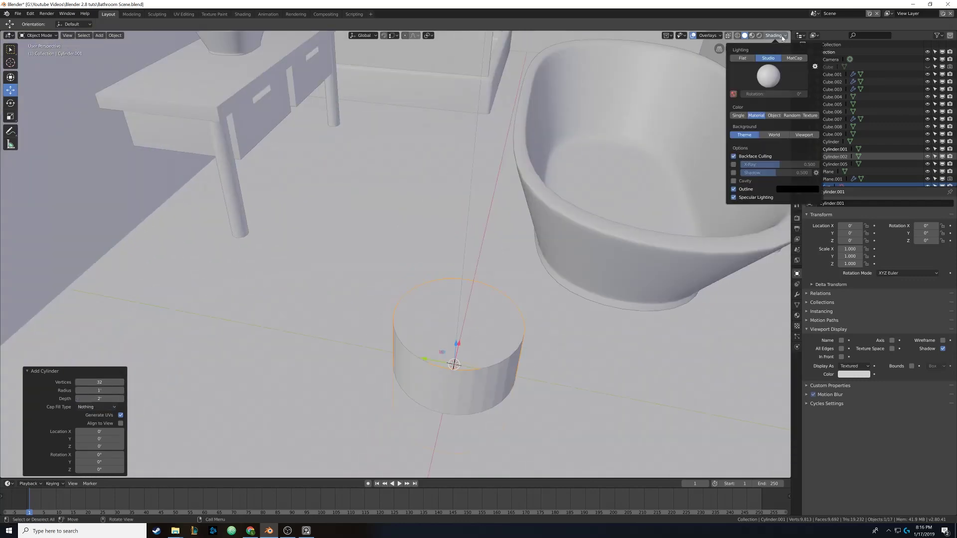
click(734, 157)
Raise the open cylinder about 2.28' along the Z axis
shift+middle_drag(518, 336, 461, 289)
drag(388, 237, 401, 105)
middle_drag(401, 105, 428, 178)
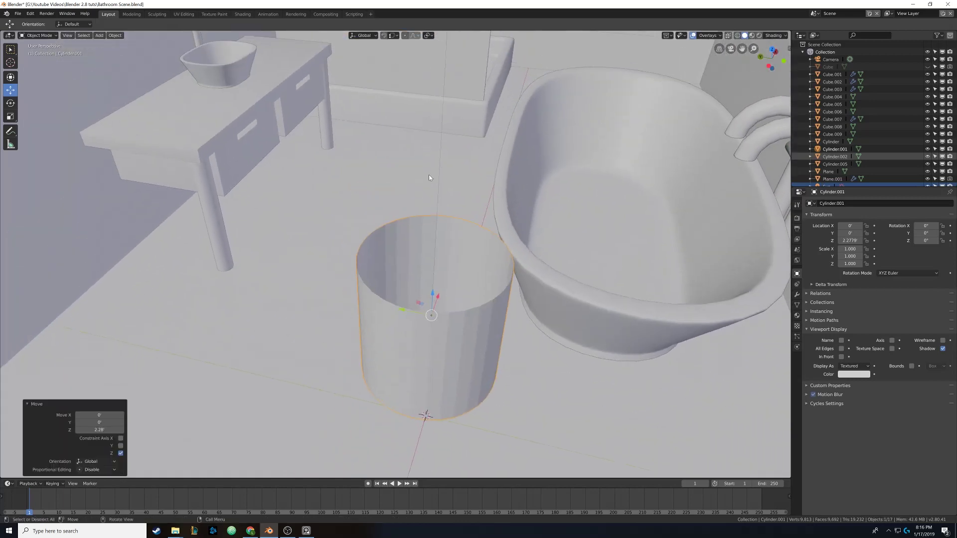
key(KP_Decimal)
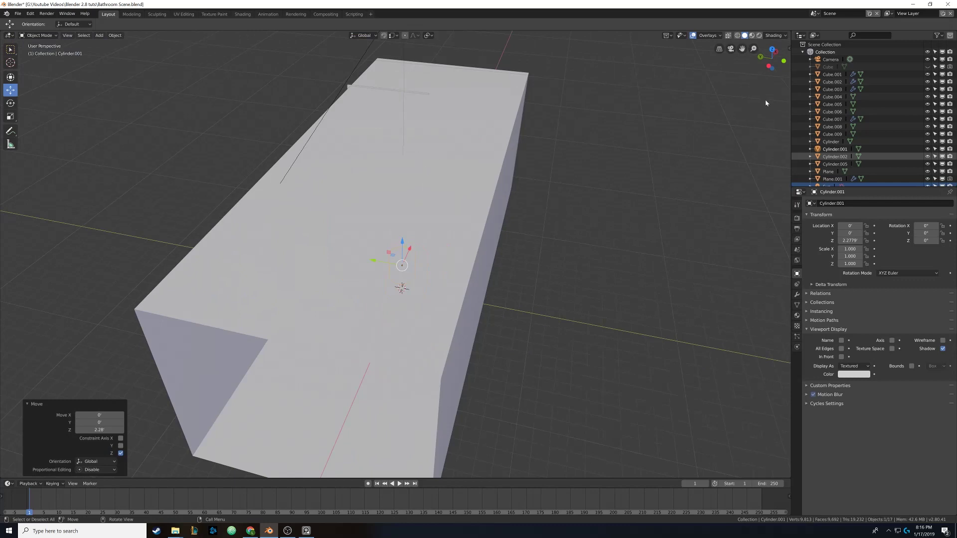
Turn backface culling back on and return the view to the cylinder inside the room
mouse_move(558, 165)
middle_down()
mouse_move(562, 157)
mouse_move(562, 179)
middle_up()
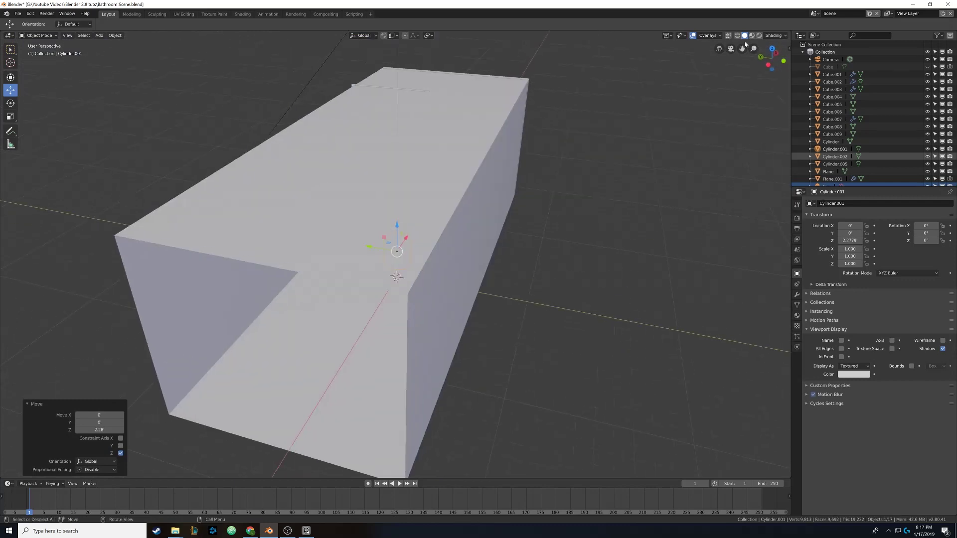
click(786, 35)
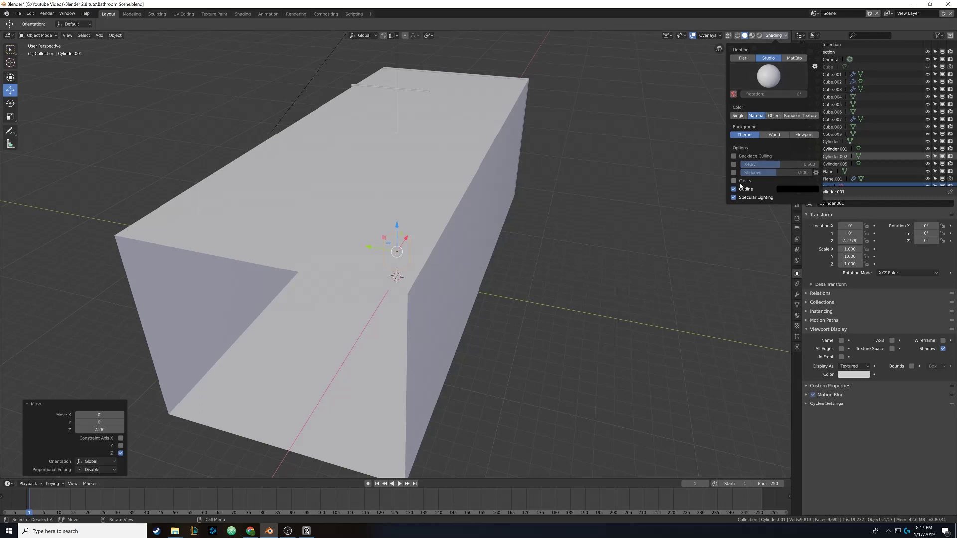
click(734, 157)
scroll(359, 157, up, 3)
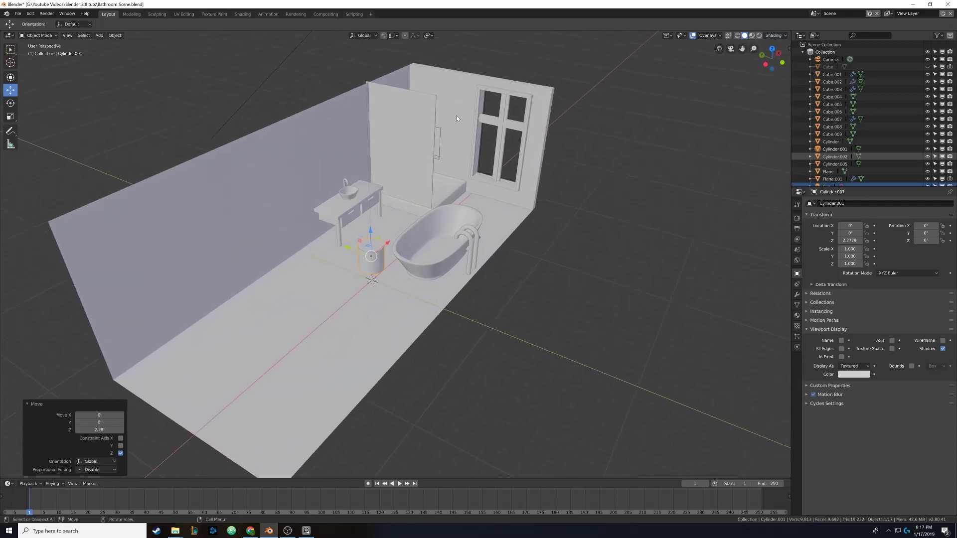
scroll(425, 221, up, 2)
middle_drag(442, 236, 409, 241)
mouse_move(349, 259)
shift+middle_down()
mouse_move(418, 248)
mouse_move(366, 256)
shift+middle_up()
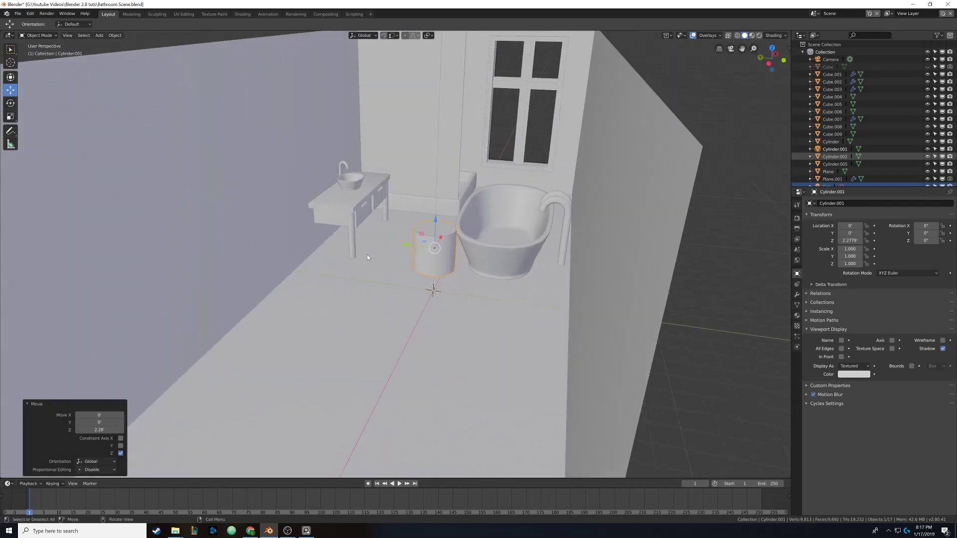
Unhide the tall box and move it along the Y axis, away from the cylinder
key(alt+h)
drag(378, 236, 397, 252)
click(391, 245)
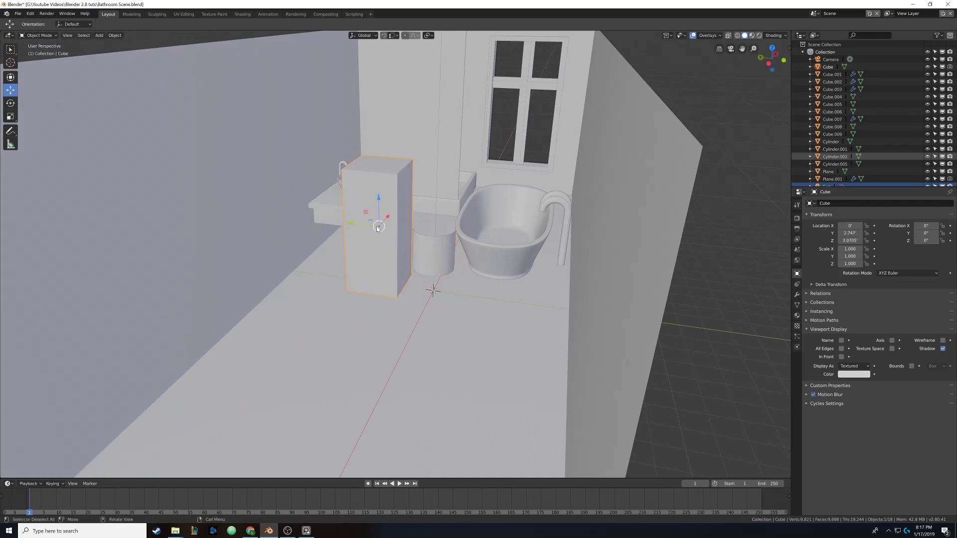
drag(351, 224, 299, 220)
Select the cylinder beside the bathtub and raise it about 0.73' along the Z axis
shift+middle_drag(429, 236, 426, 281)
click(390, 341)
scroll(390, 342, up, 1)
shift+middle_drag(391, 342, 414, 303)
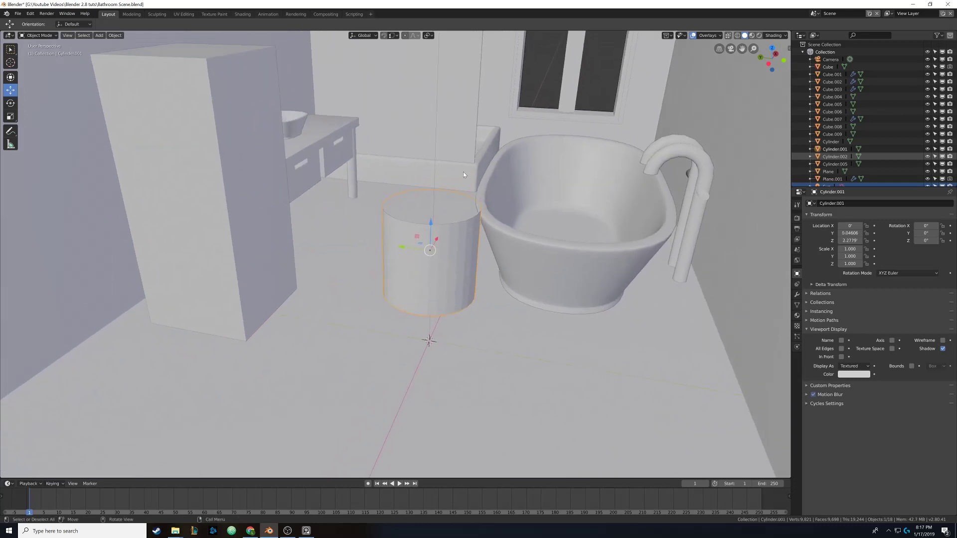
drag(408, 243, 408, 187)
key(KP_Decimal)
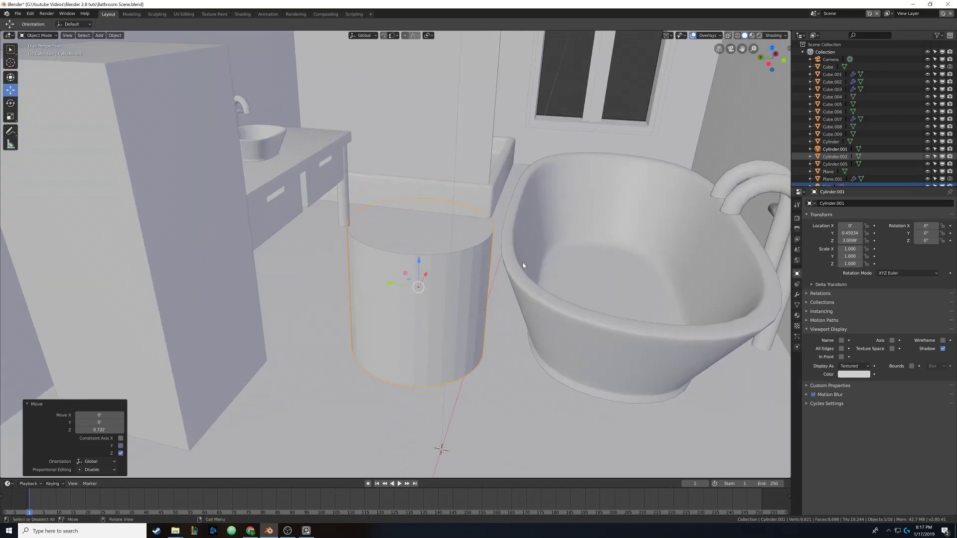
Scale the cylinder's whole mesh down to about 0.22 of its size in Edit Mode
key(Tab)
key(s)
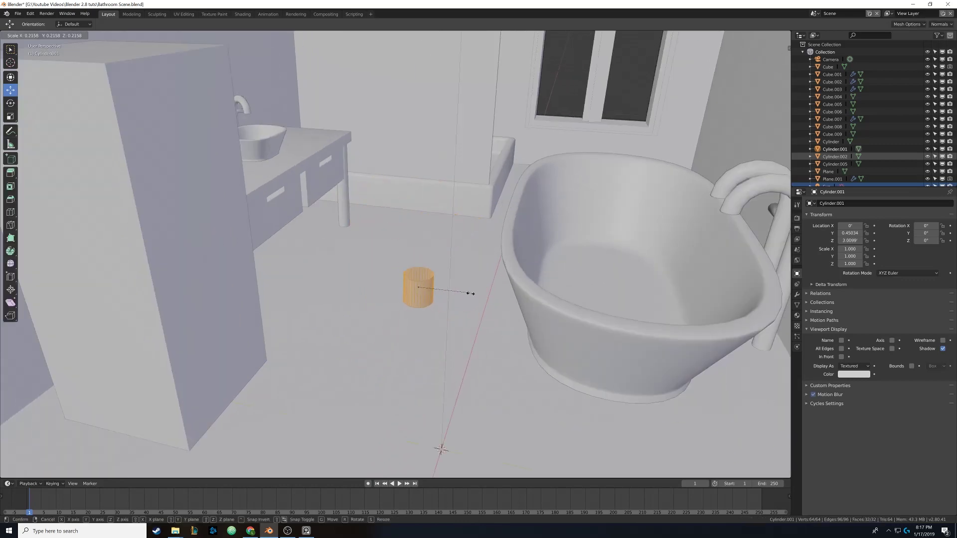
click(473, 297)
key(Tab)
shift+middle_drag(471, 299, 444, 249)
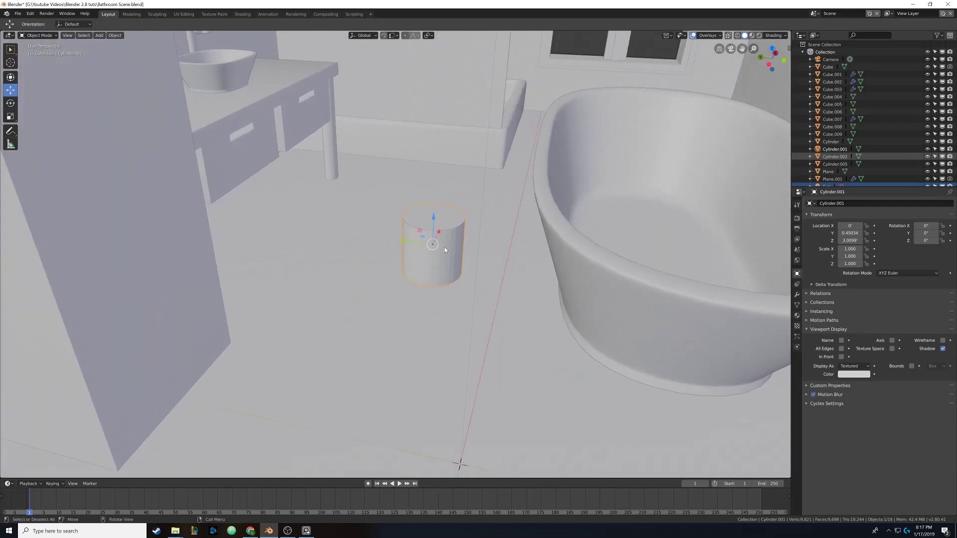
Bring up the reference photo and examine the soap bottles in the shower wall niche
right_drag(956, 348, 454, 249)
scroll(498, 249, up, 5)
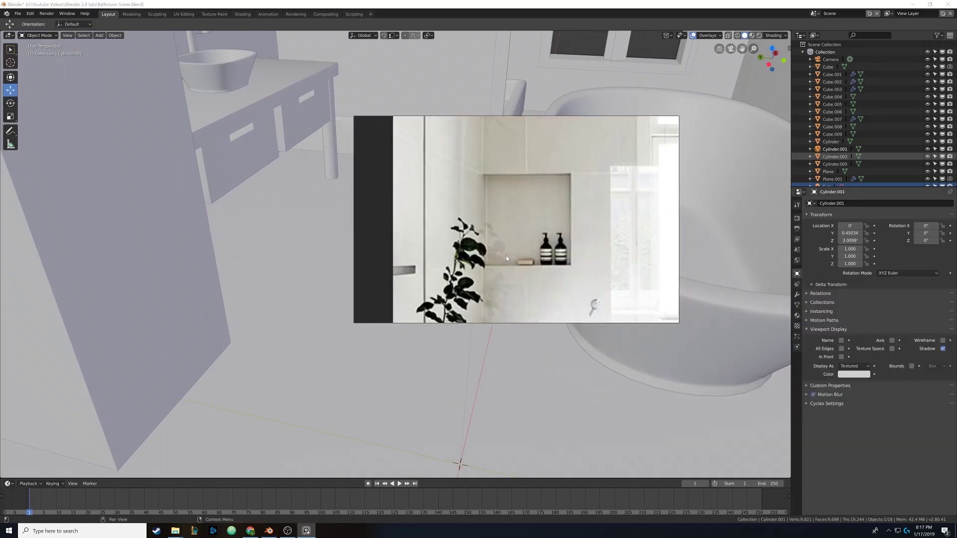
middle_drag(563, 271, 500, 242)
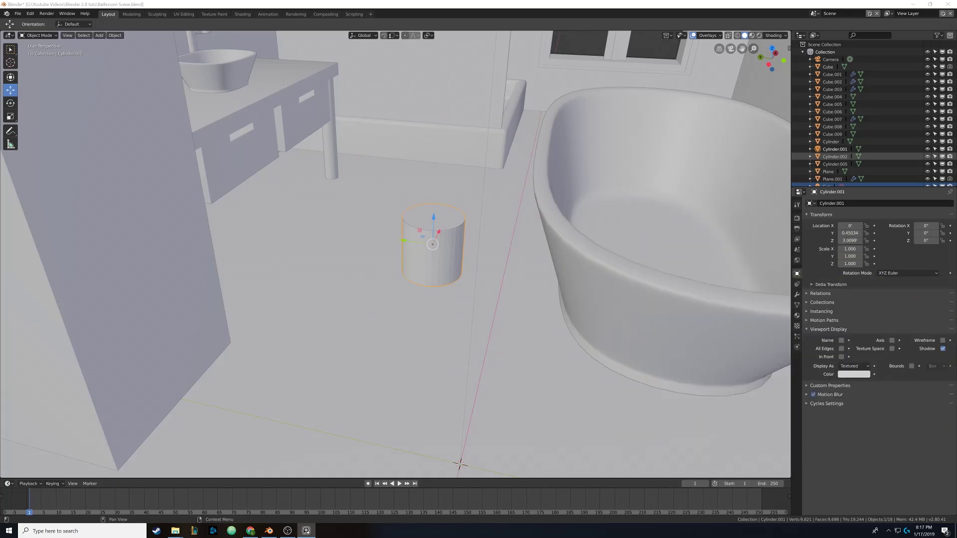
Select the cylinder's bottom edge loop in Edit Mode using edge selection
middle_drag(574, 266, 494, 268)
key(Tab)
shift+middle_drag(319, 224, 342, 247)
key(Tab)
key(KP_Decimal)
key(Tab)
middle_drag(449, 283, 395, 285)
key(alt+a)
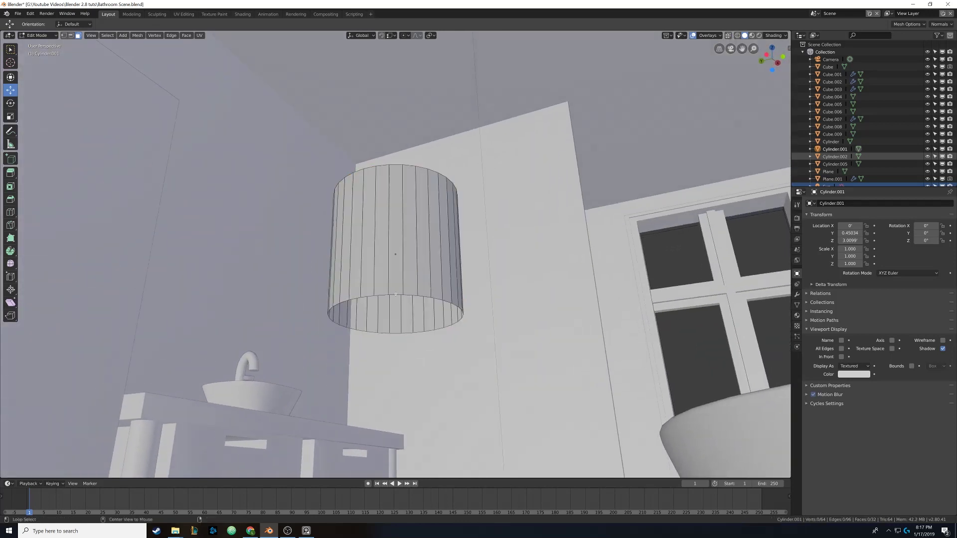
click(71, 35)
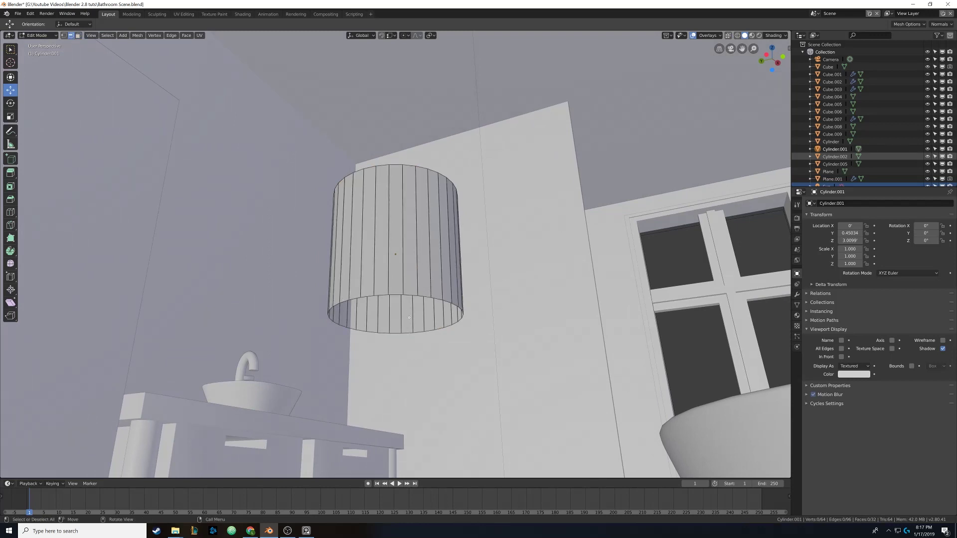
alt+click(380, 292)
middle_drag(381, 293, 413, 285)
Try to extrude the bottom edge loop about 0.09' down and scale it inward to about 0.91
key(e)
right_click(455, 255)
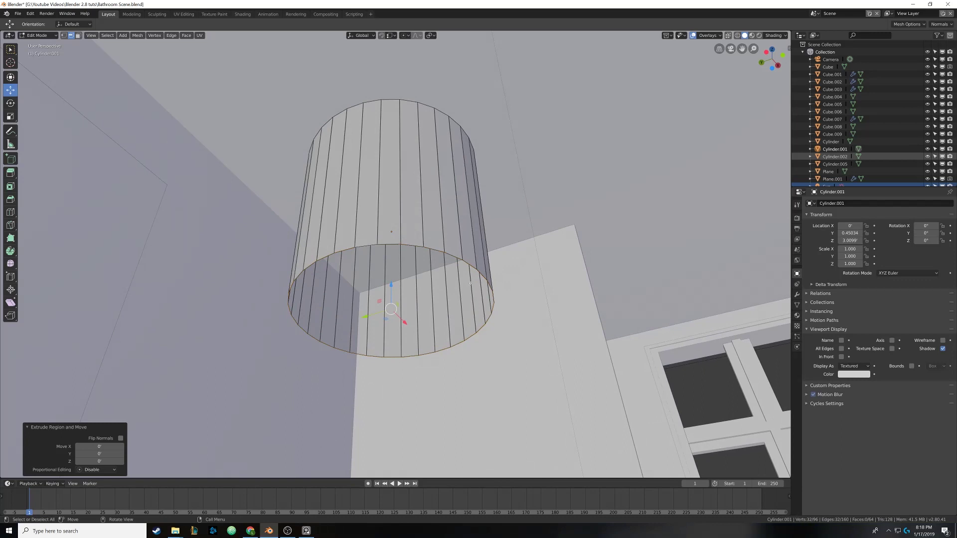
key(g)
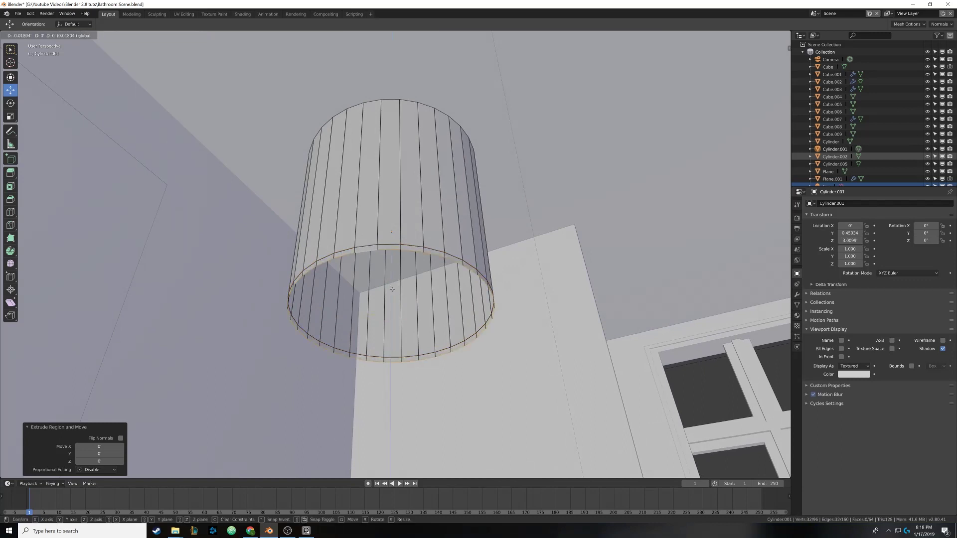
key(z)
click(392, 314)
key(s)
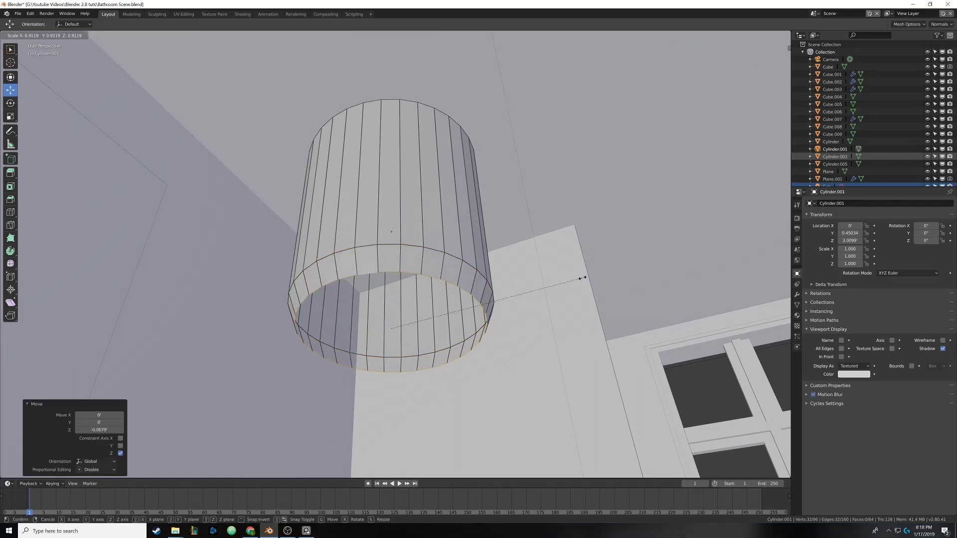
click(582, 277)
drag(391, 304, 391, 295)
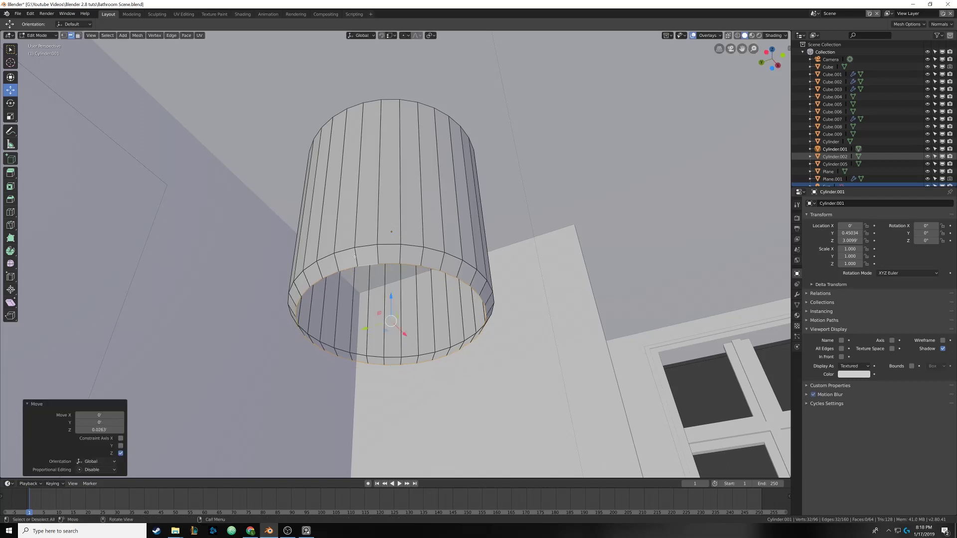
Undo the bottom loop's extrusion, move and scaling, and abandon a bevel of the rim
key(ctrl+z)
key(ctrl+z)
key(ctrl+z)
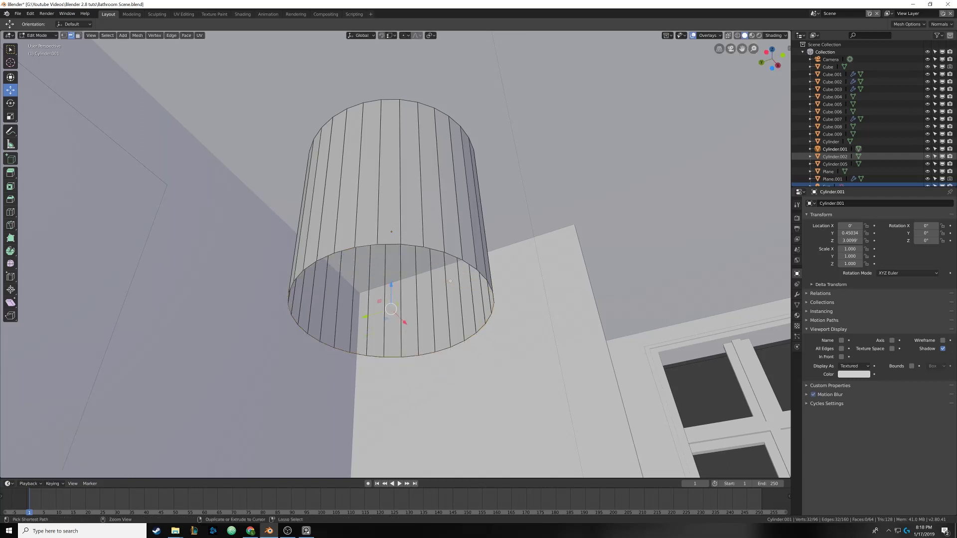
key(ctrl+z)
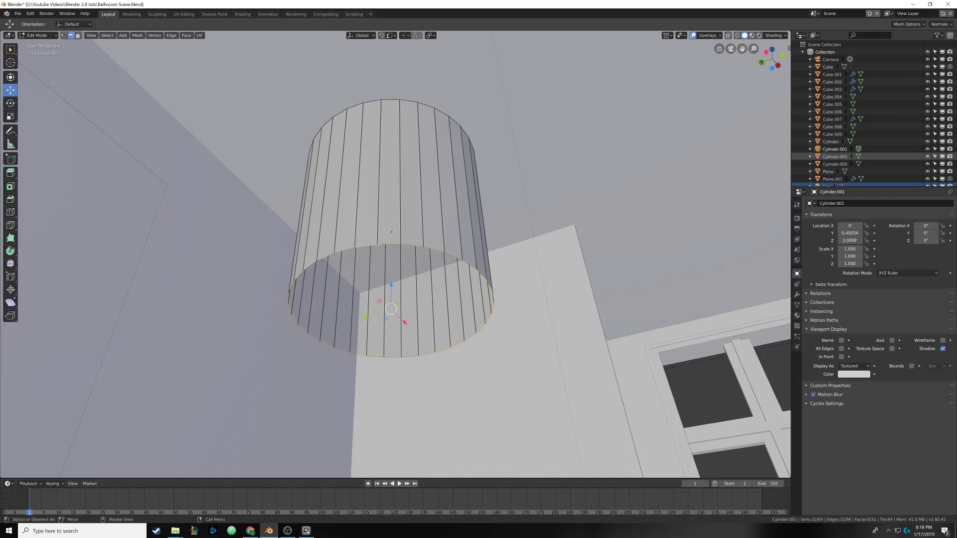
key(ctrl+b)
key(Escape)
Extrude the bottom edge loop slightly downward, and extrude it again scaled inward to round the base
middle_drag(446, 258, 474, 314)
key(e)
key(Escape)
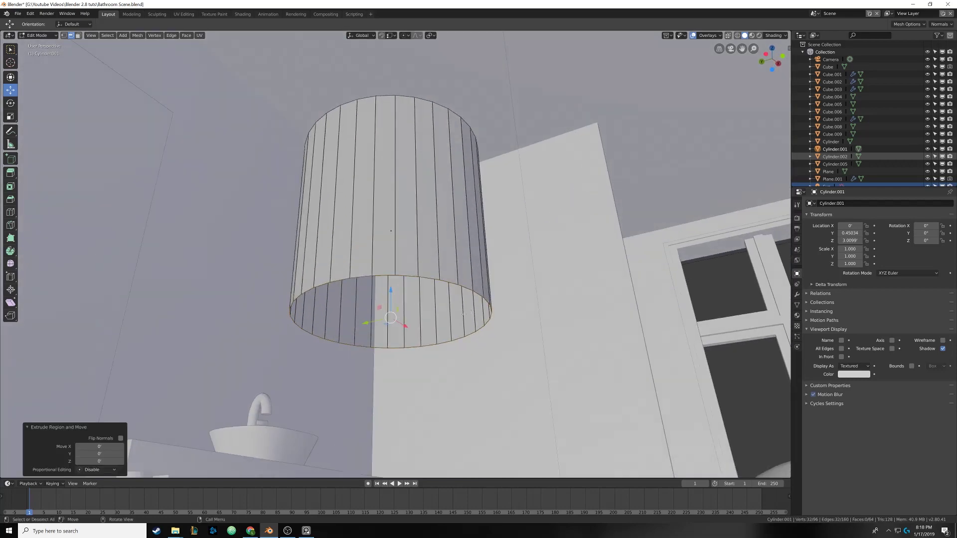
drag(391, 290, 392, 309)
key(e)
key(Escape)
key(s)
click(419, 321)
middle_drag(392, 309, 476, 297)
Extrude another ring from the bottom edge loop and scale it inward to 0.917
key(e)
right_click(448, 295)
key(s)
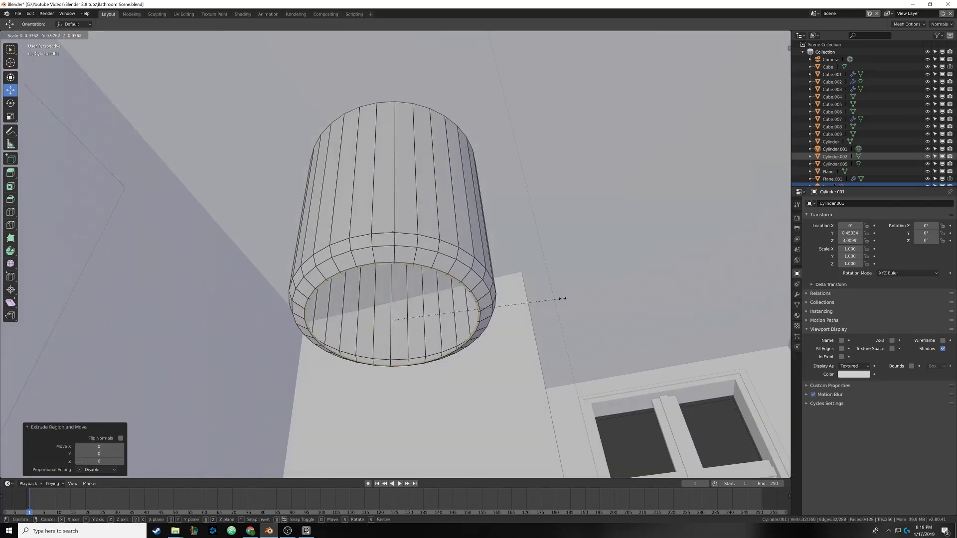
click(552, 302)
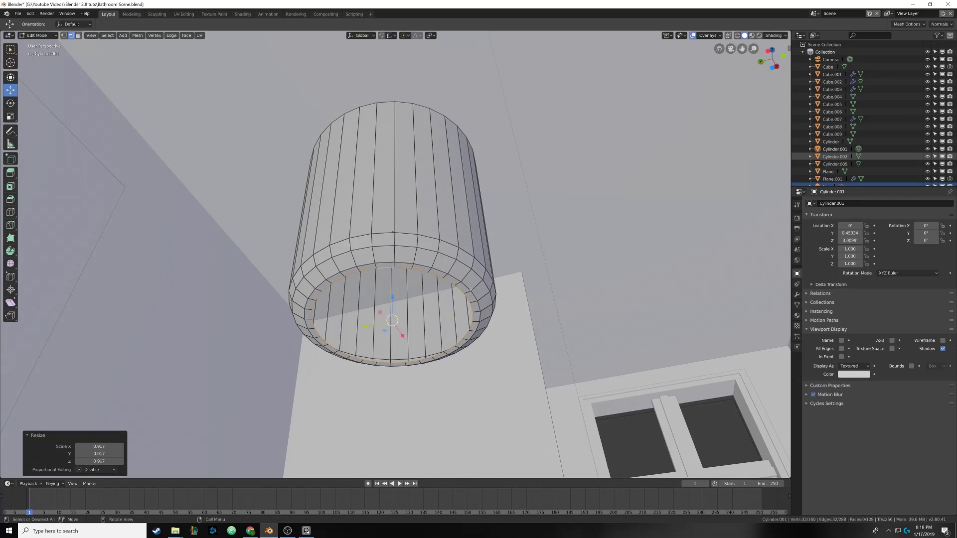
Close the cylinder's base by extruding the inner ring and merging it at center
key(e)
key(Escape)
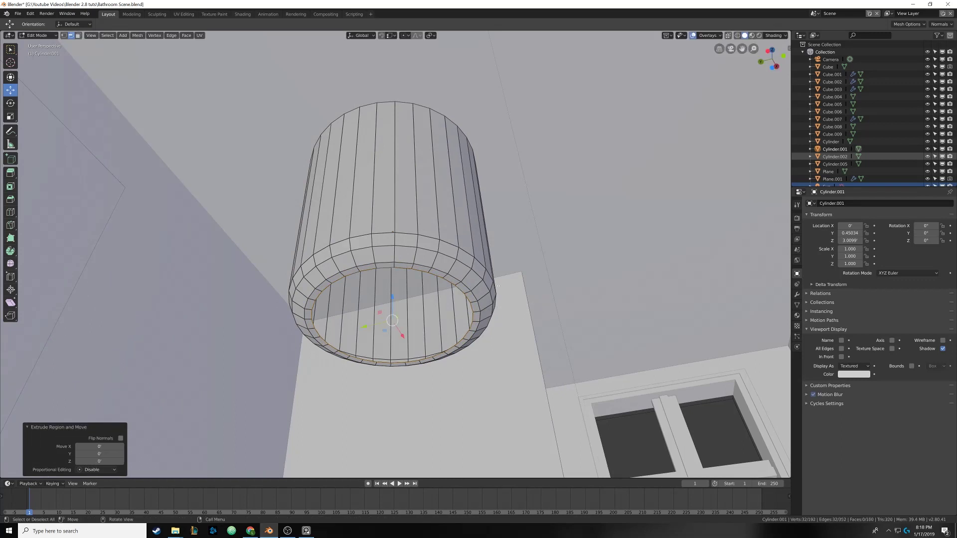
key(alt+m)
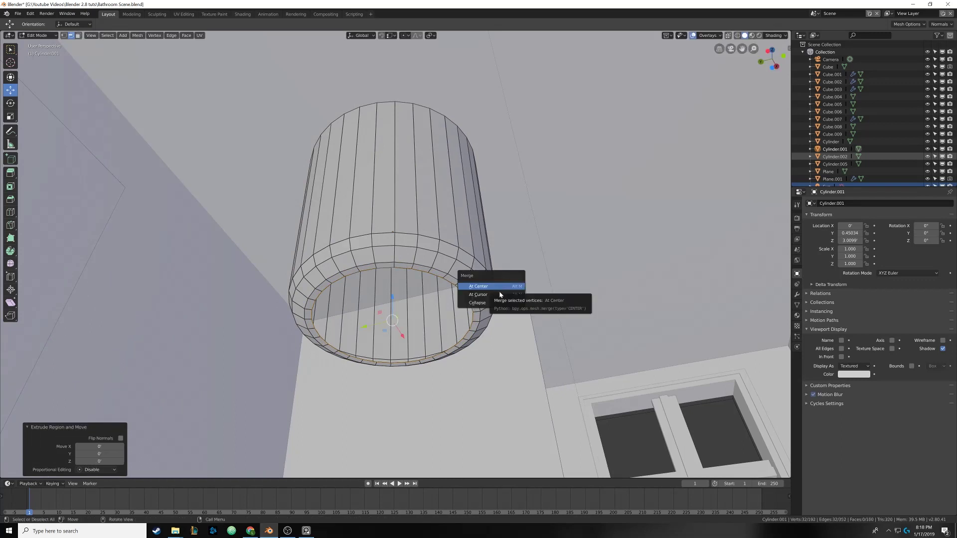
click(486, 285)
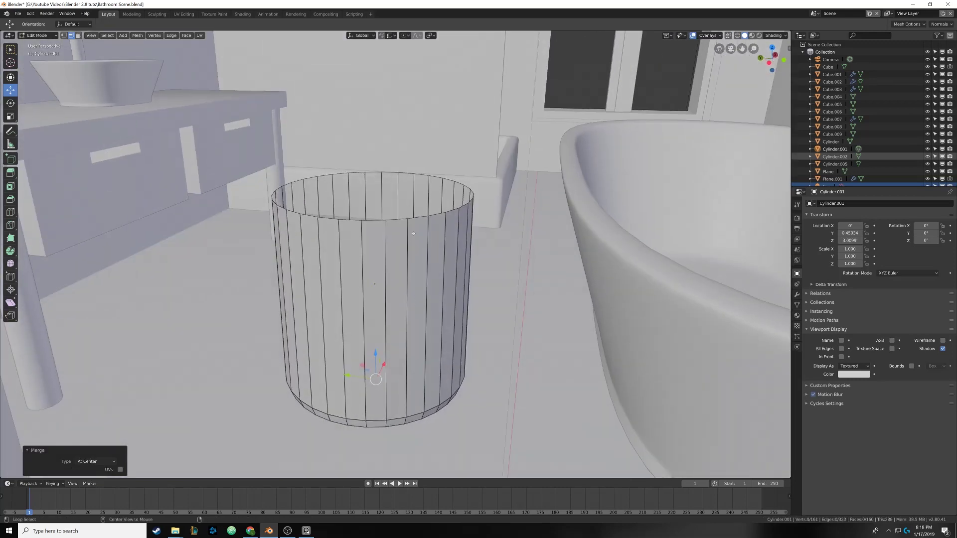
Extend the top edge loop into a rounded shoulder, scaling its newest ring inward to 0.650 and fine-tuning that ring's height
key(alt+a)
alt+click(437, 238)
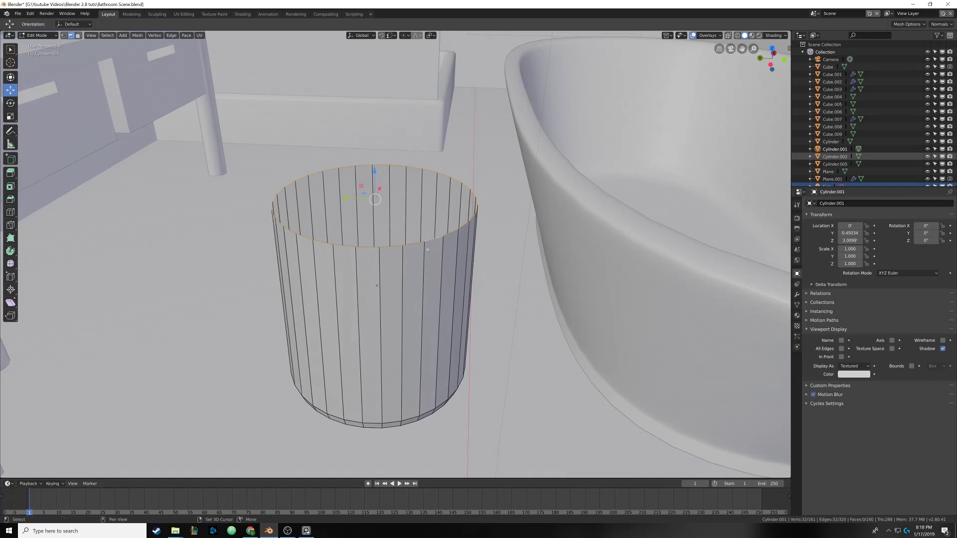
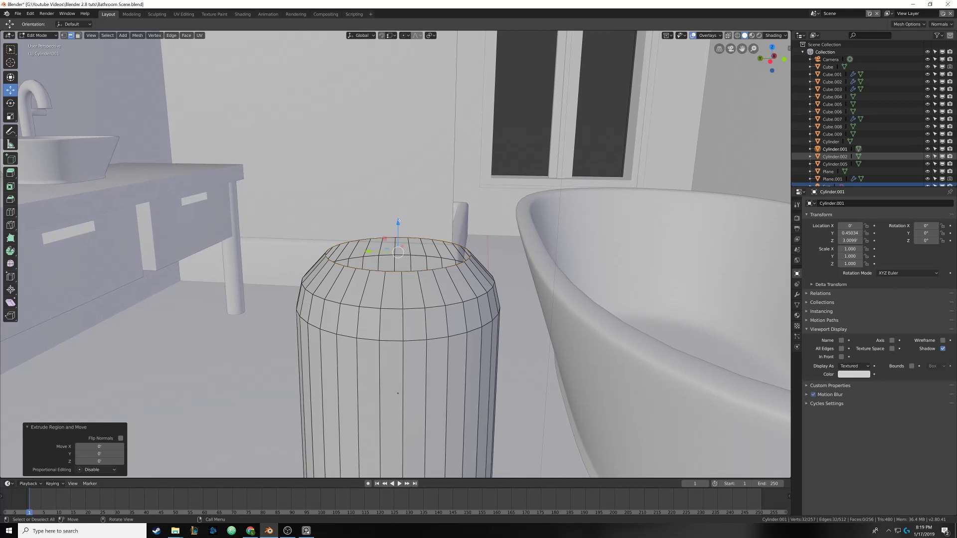
key(s)
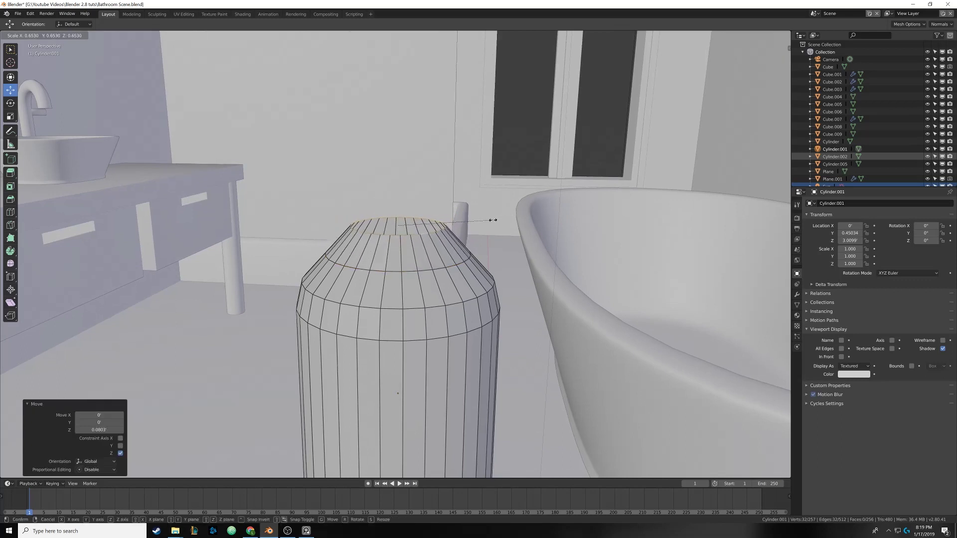
click(491, 219)
shift+middle_drag(478, 215, 488, 244)
drag(409, 226, 409, 226)
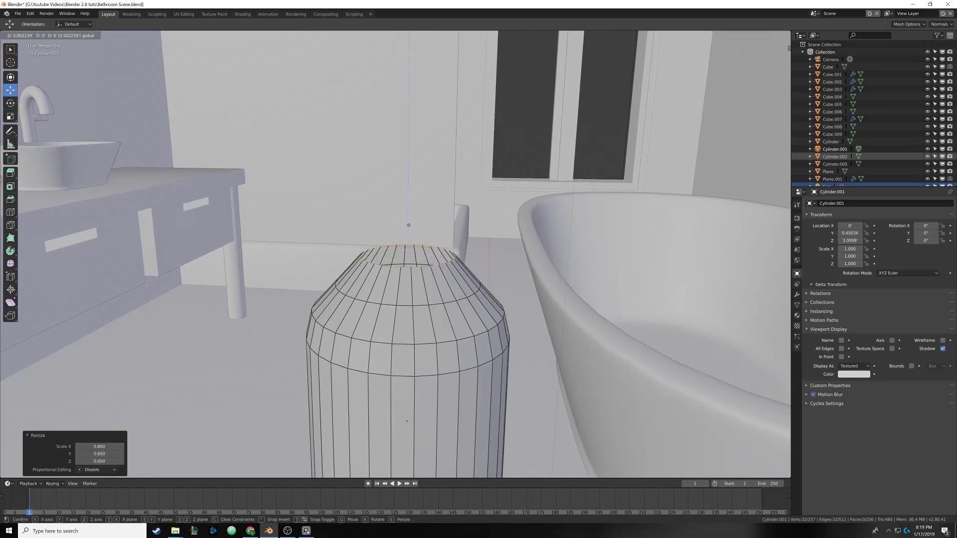
click(409, 225)
middle_drag(409, 225, 491, 223)
Extrude the shoulder's top ring slightly upward and scale it inward to 0.715
key(e)
click(419, 214)
key(s)
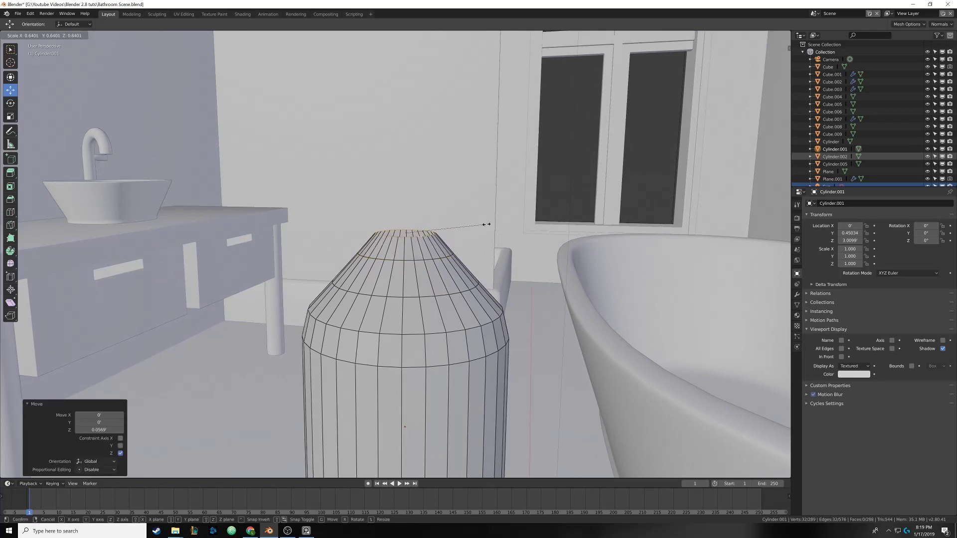
click(493, 224)
middle_drag(493, 224, 417, 200)
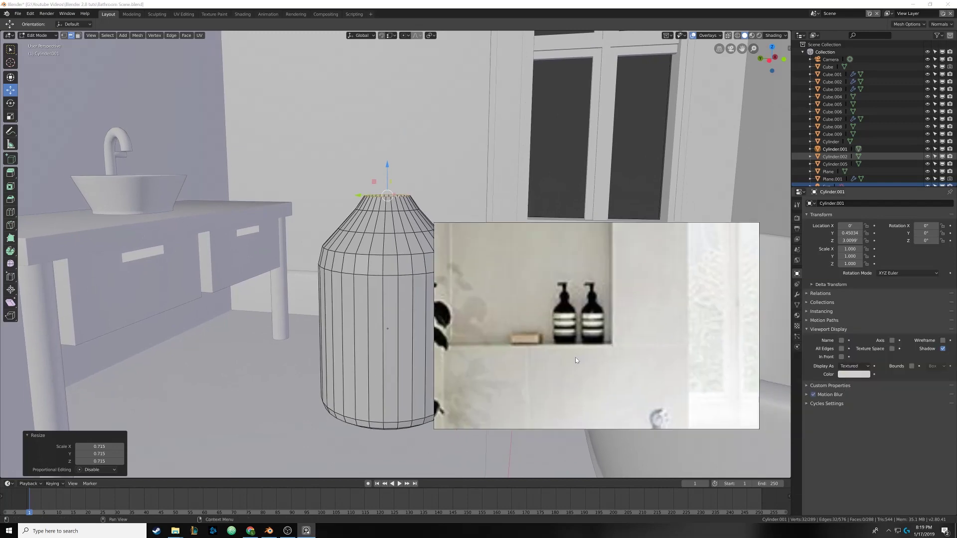
Compare with the reference photo and extrude the shoulder's top ring straight up into a narrow bottle neck
right_drag(573, 292, 956, 323)
middle_drag(366, 194, 383, 228)
middle_drag(572, 279, 561, 324)
key(e)
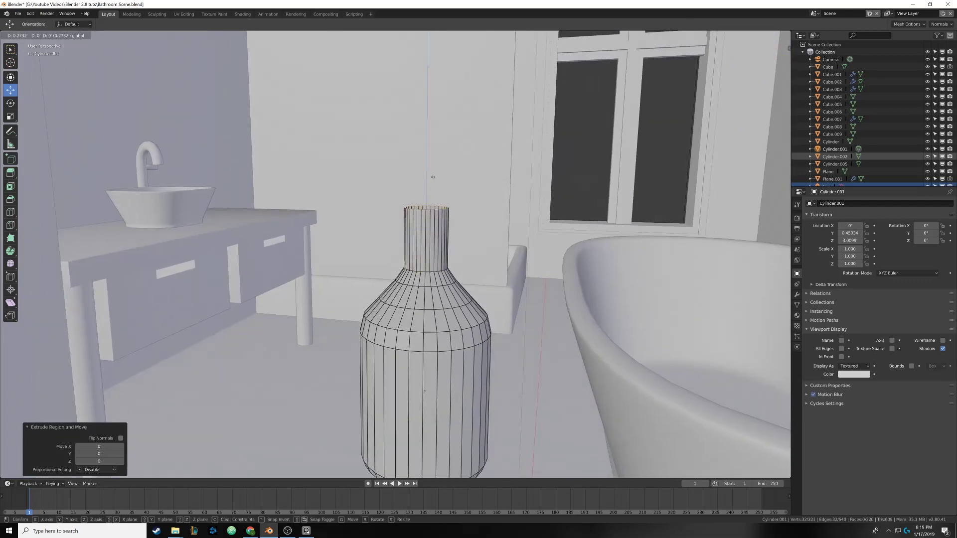
drag(432, 181, 432, 181)
shift+middle_drag(434, 184, 432, 241)
Extrude the neck's top ring in place and scale it outward into a flat collar lip
key(e)
right_click(433, 216)
key(s)
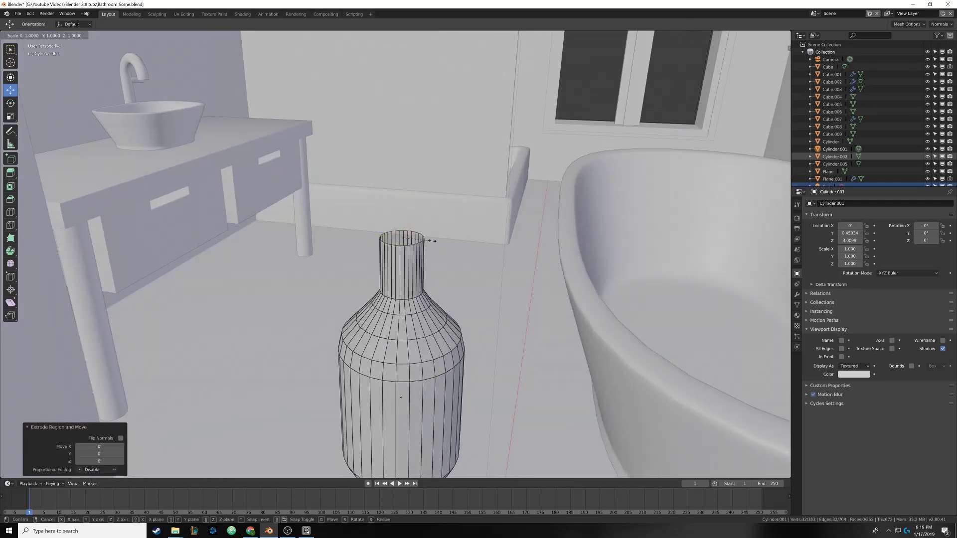
click(457, 242)
mouse_move(456, 242)
middle_down()
mouse_move(449, 199)
mouse_move(449, 230)
mouse_move(495, 239)
mouse_move(448, 255)
mouse_move(439, 239)
middle_up()
key(s)
click(476, 239)
Extrude the collar lip's outer ring upward to give the collar its height
key(e)
right_click(439, 239)
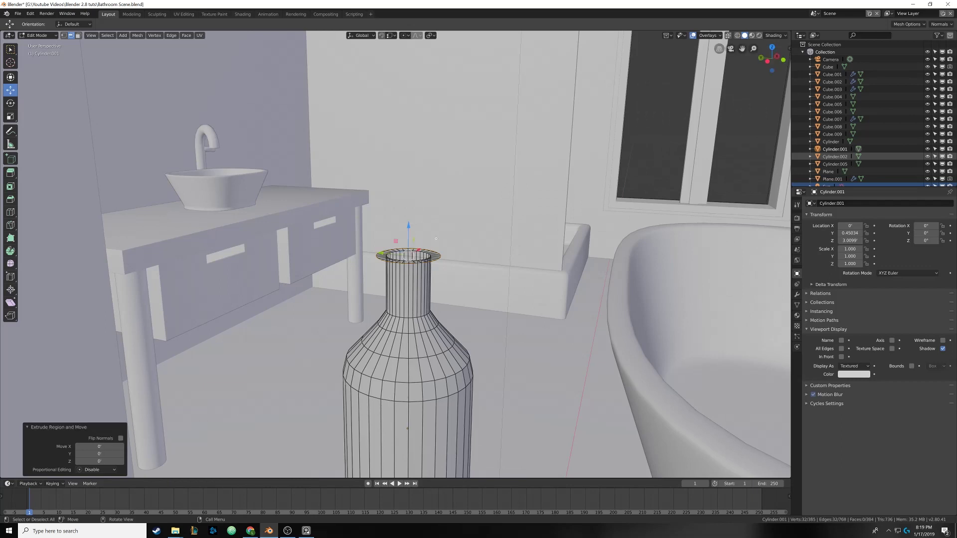
drag(407, 227, 410, 203)
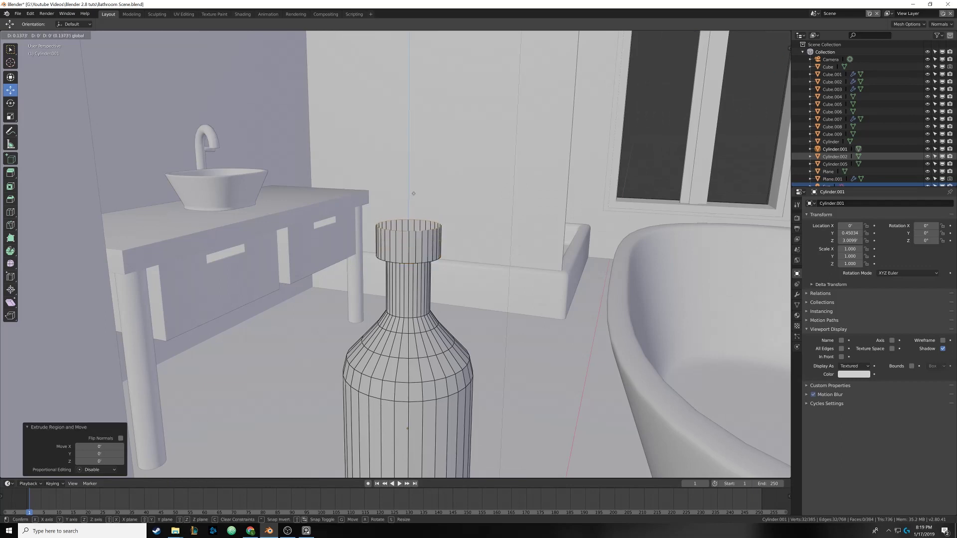
click(414, 205)
middle_drag(414, 206, 400, 232)
Scale the ring on top of the collar inward to 0.760 and extrude it upward as a smaller step
key(s)
click(474, 271)
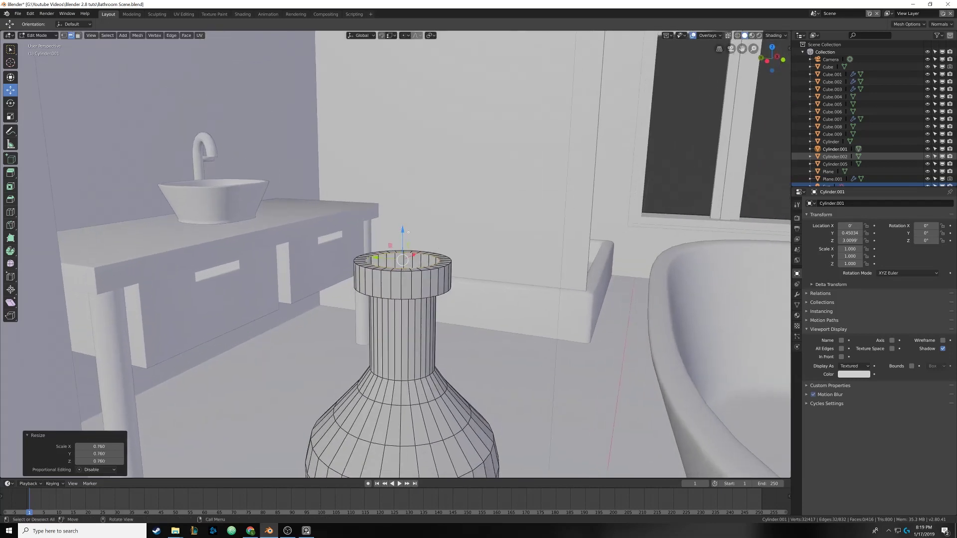
key(e)
right_click(409, 234)
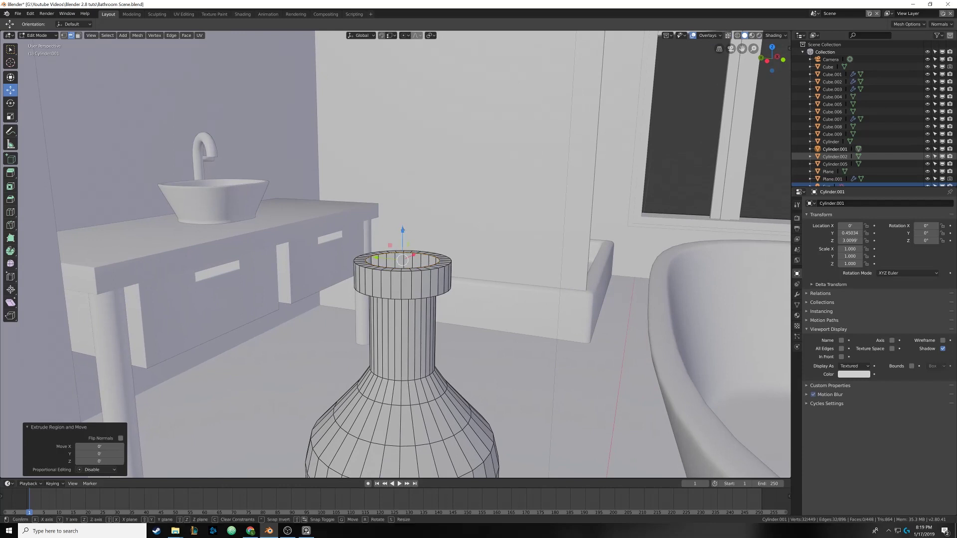
key(e)
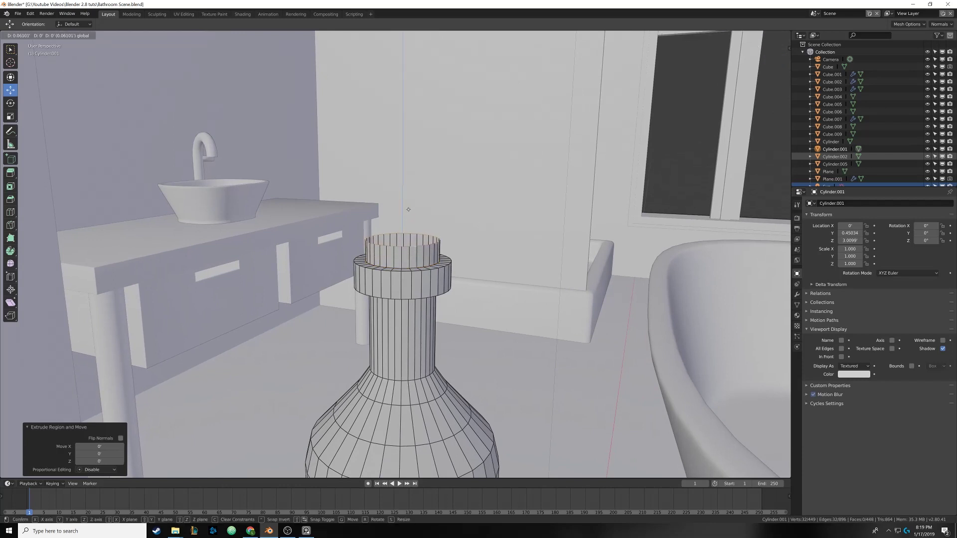
right_click(409, 214)
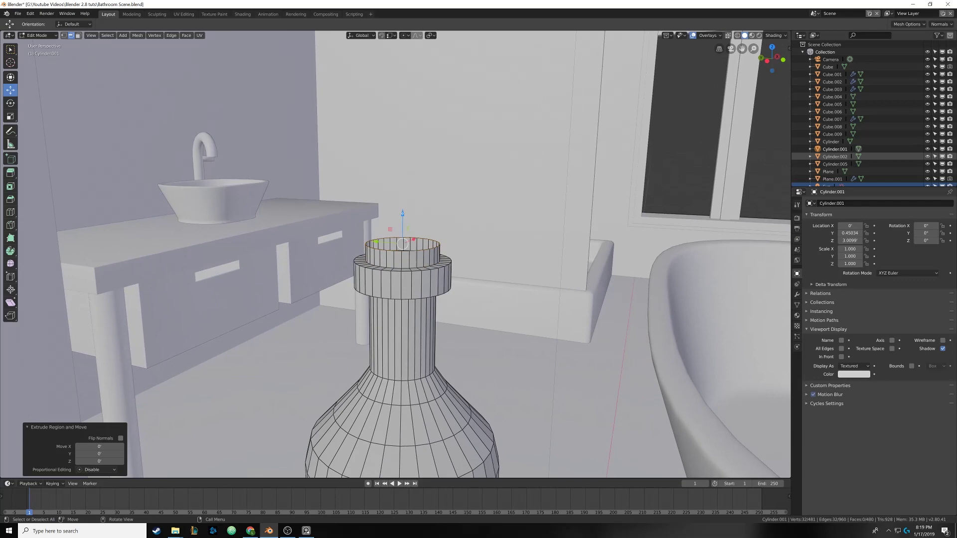
Scale the new ring on top of the smaller step inward twice, the second time by 0.820
middle_drag(520, 230, 506, 232)
key(s)
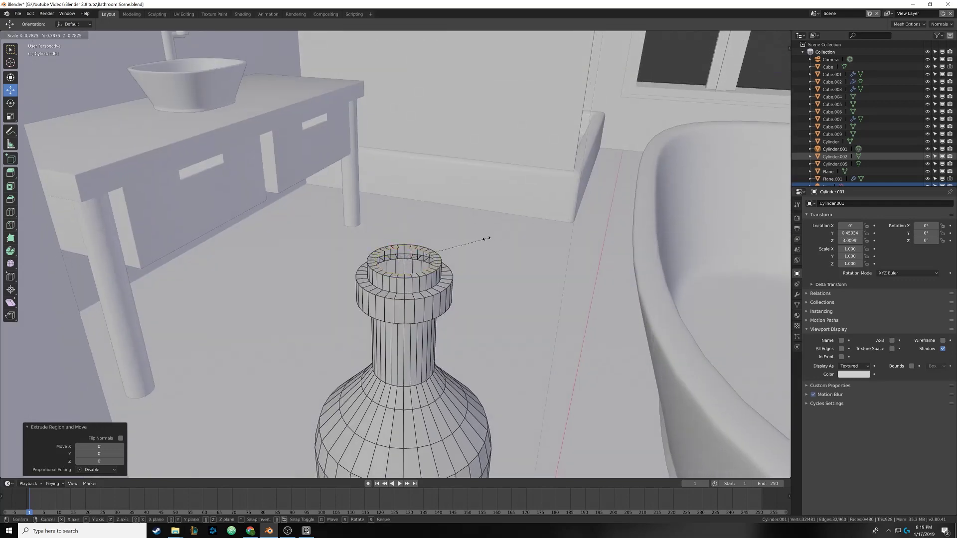
click(474, 241)
mouse_move(414, 237)
middle_down()
mouse_move(416, 222)
mouse_move(438, 252)
mouse_move(408, 234)
middle_up()
key(s)
click(447, 257)
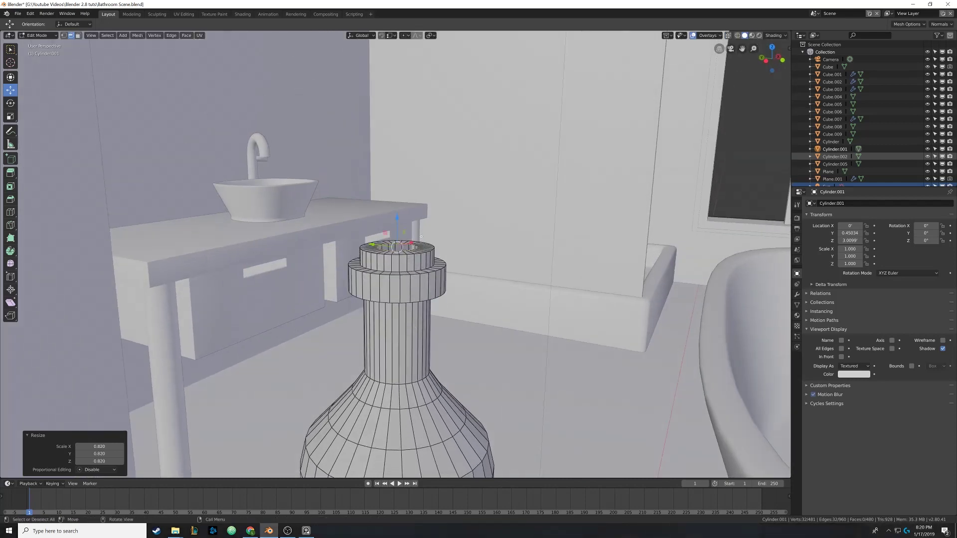
Extrude the innermost ring 0.115' upward as the pump stem and compare its shape with the reference photo
key(e)
drag(398, 168, 397, 172)
middle_drag(473, 183, 406, 228)
right_drag(956, 338, 611, 308)
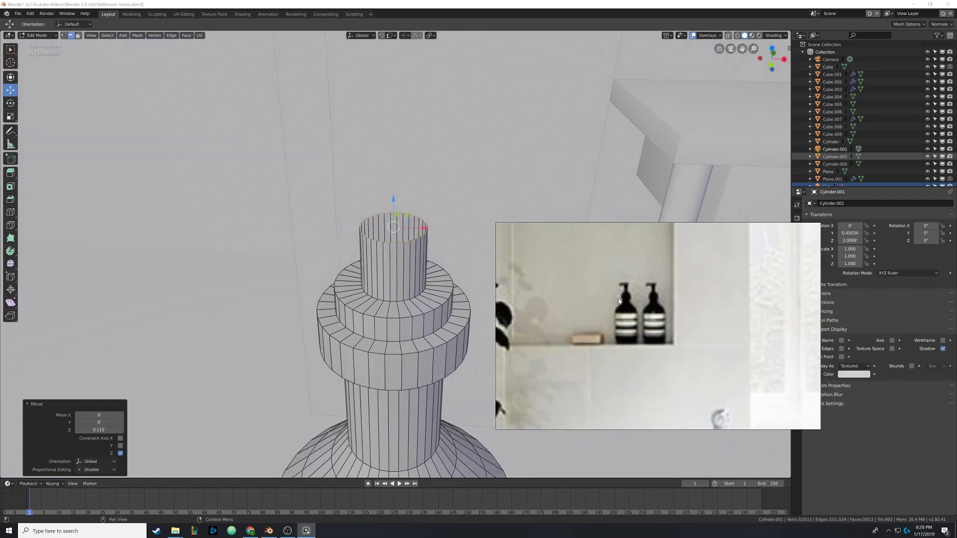
key(alt+Tab)
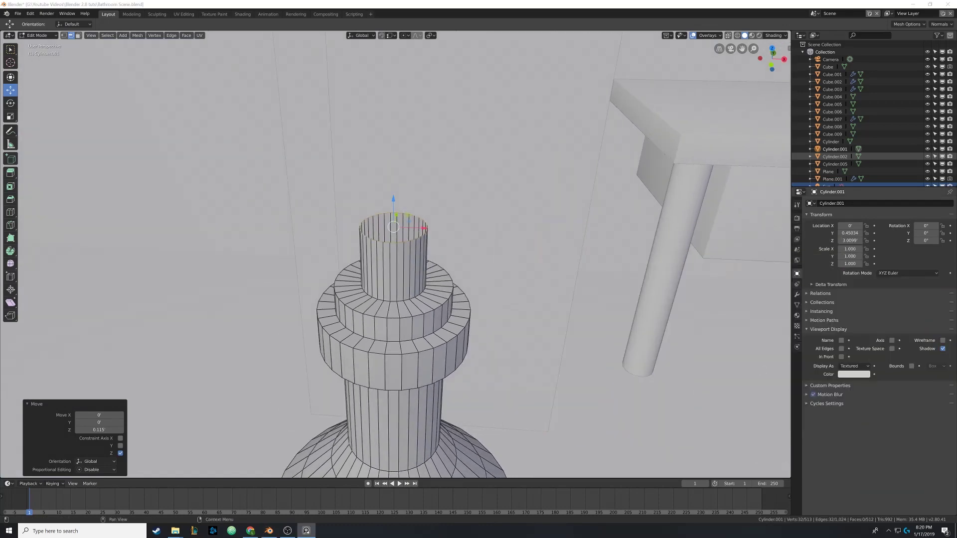
Extrude the stem's top ring in place and scale it outward by 2.139 into a flat disc
middle_drag(388, 249, 343, 258)
scroll(364, 253, down, 7)
scroll(352, 264, up, 7)
scroll(351, 264, up, 2)
key(e)
right_click(484, 234)
mouse_move(484, 233)
middle_down()
mouse_move(463, 249)
mouse_move(483, 235)
middle_up()
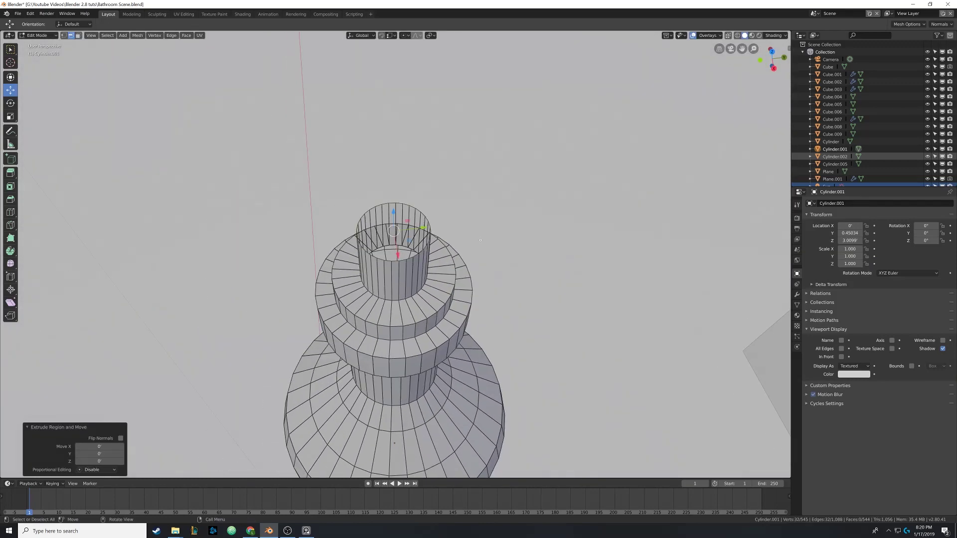
key(s)
click(585, 239)
middle_drag(586, 239, 563, 215)
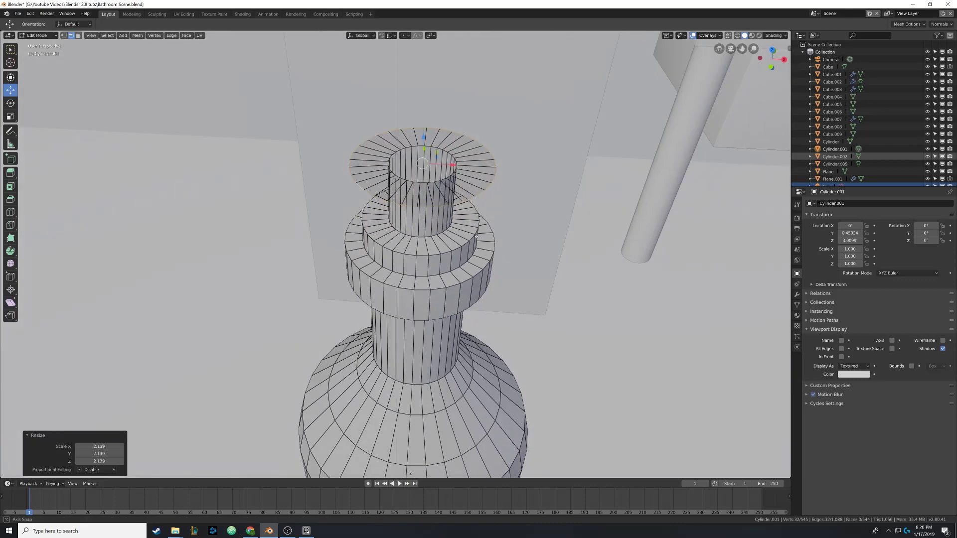
Narrow the disc's outer ring to 0.654 along Y and shift it -0.0366' along X
scroll(548, 216, down, 4)
middle_drag(339, 223, 436, 233)
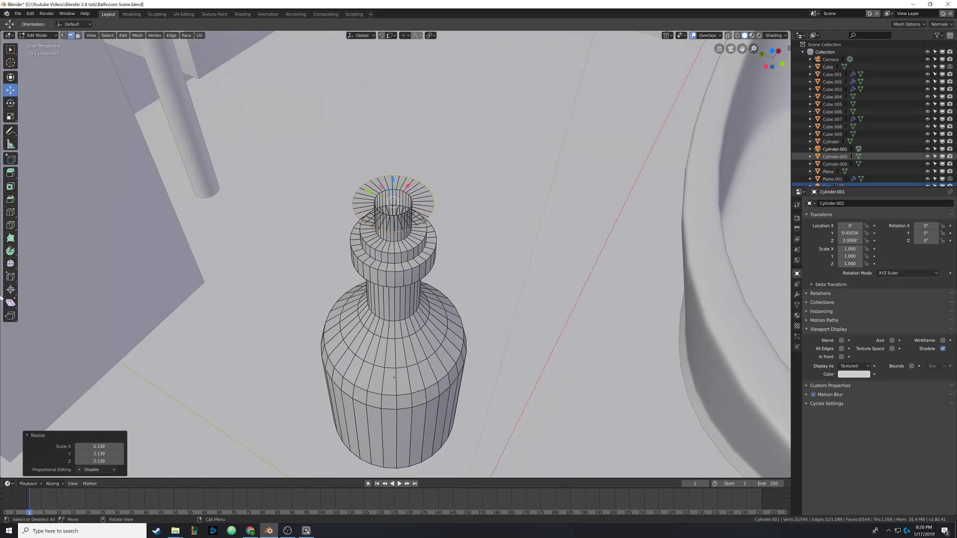
middle_drag(370, 178, 359, 190)
middle_drag(433, 214, 471, 219)
key(s)
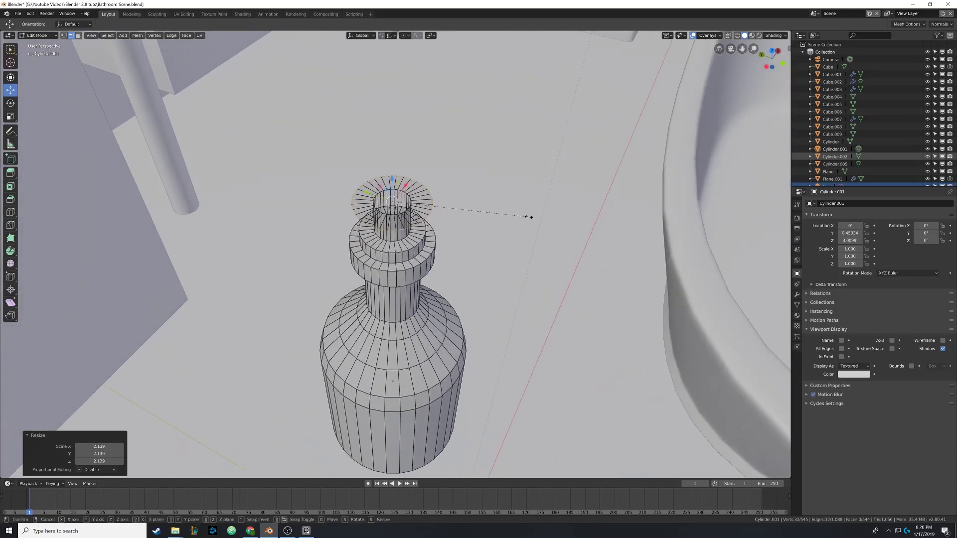
key(x)
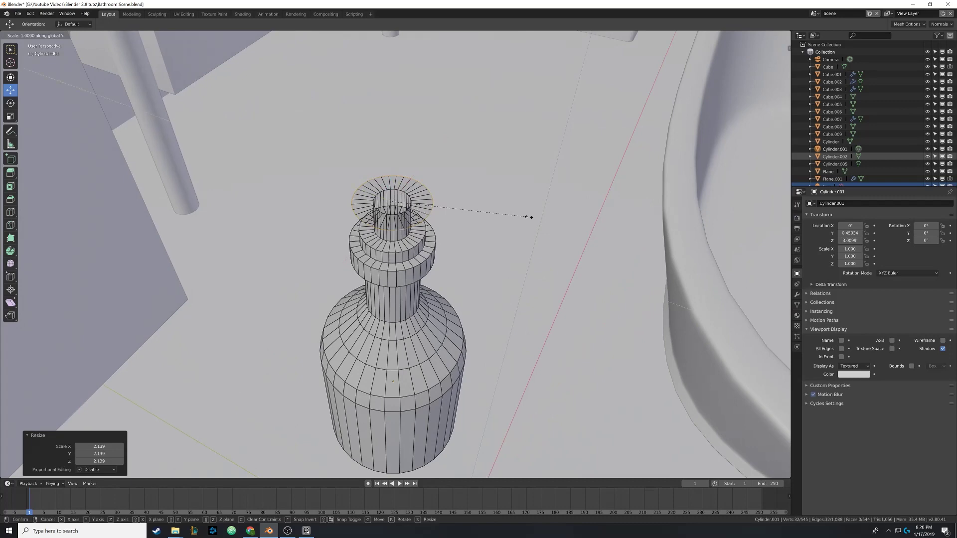
click(481, 217)
middle_drag(481, 217, 420, 442)
key(g)
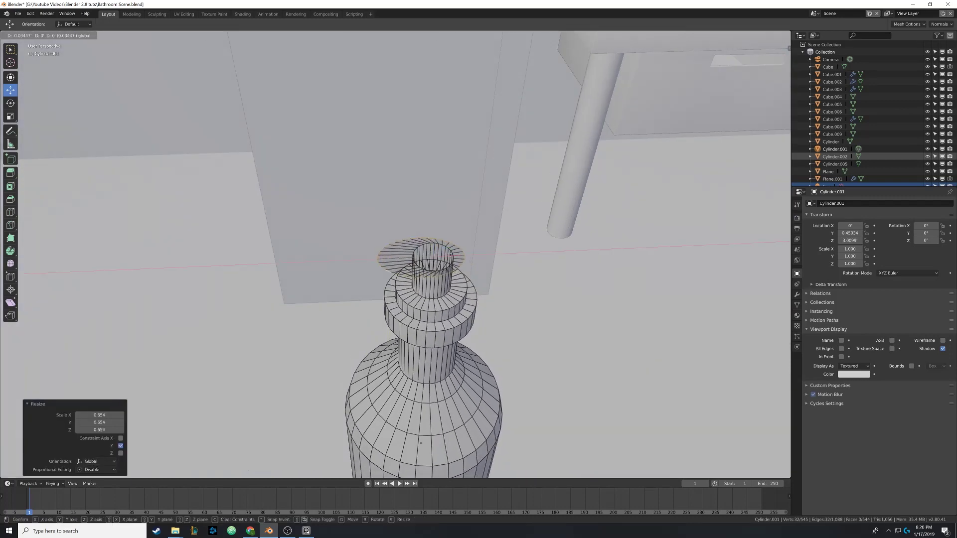
click(449, 254)
Stretch the disc's outer ring along X and move it -0.0187' along X into an off-center oval
middle_drag(449, 255, 508, 263)
key(s)
key(x)
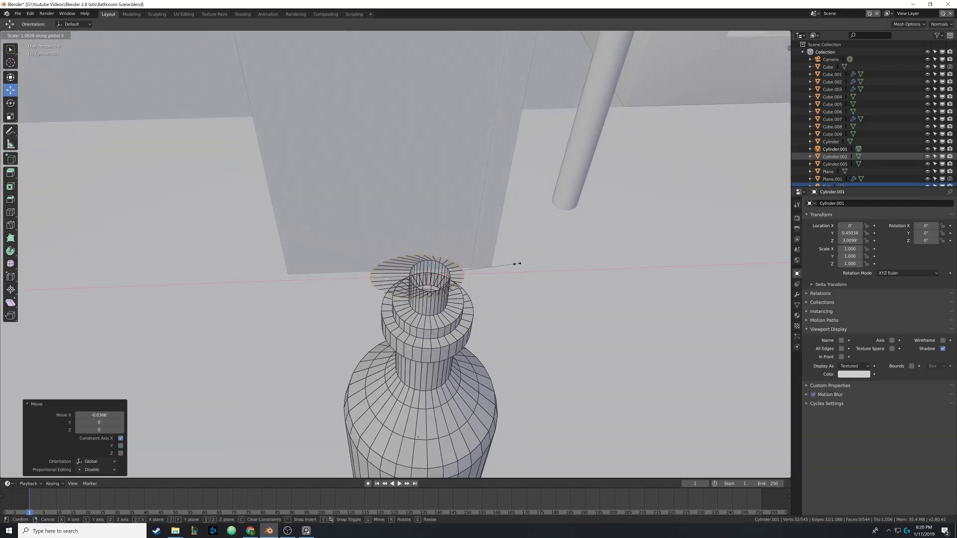
click(568, 262)
key(g)
key(x)
click(439, 273)
Extrude the oval's outer ring about 0.08' upward to form the side wall of the pump head
middle_drag(438, 273, 395, 244)
scroll(401, 248, up, 2)
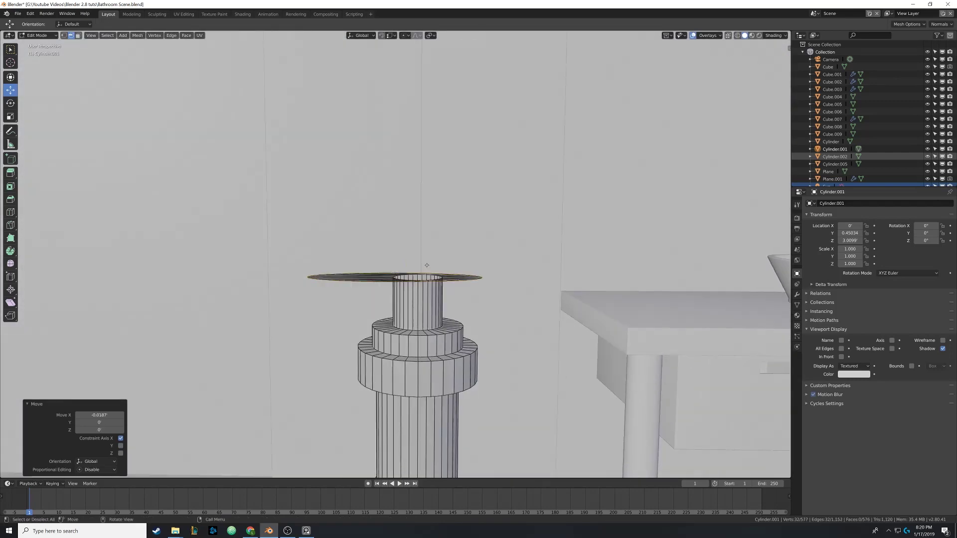
key(e)
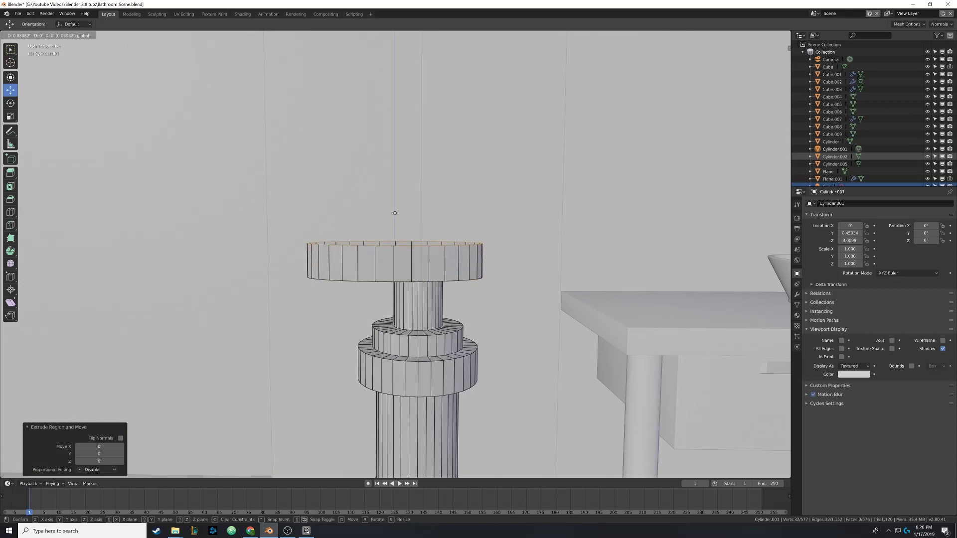
click(396, 210)
Extrude the pump head's top ring in place and scale it slightly inward to form a narrow rim
middle_drag(395, 210, 469, 317)
key(e)
key(Escape)
key(s)
click(542, 241)
scroll(457, 245, up, 4)
shift+middle_drag(469, 317, 449, 211)
scroll(459, 251, down, 2)
scroll(459, 250, up, 2)
key(a)
key(alt+a)
alt+click(434, 208)
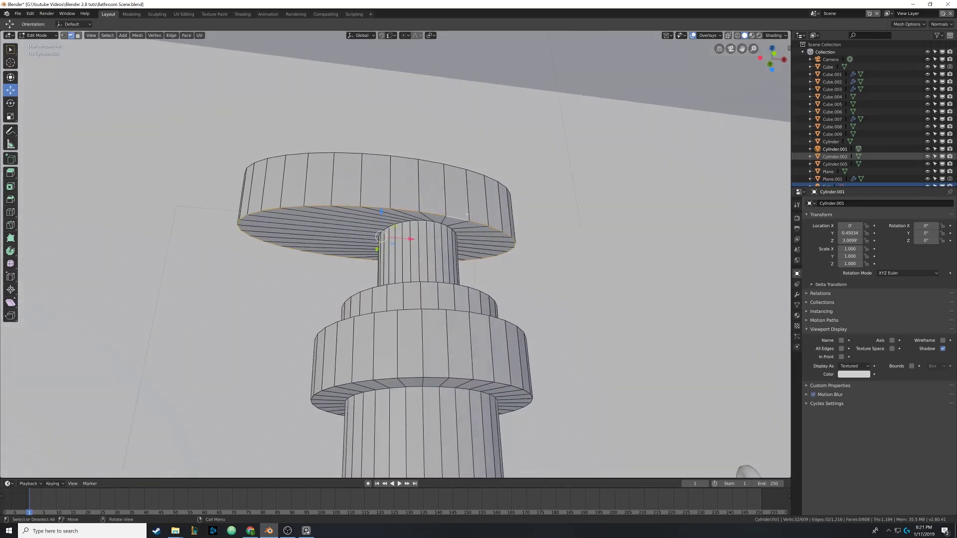
key(ctrl+b)
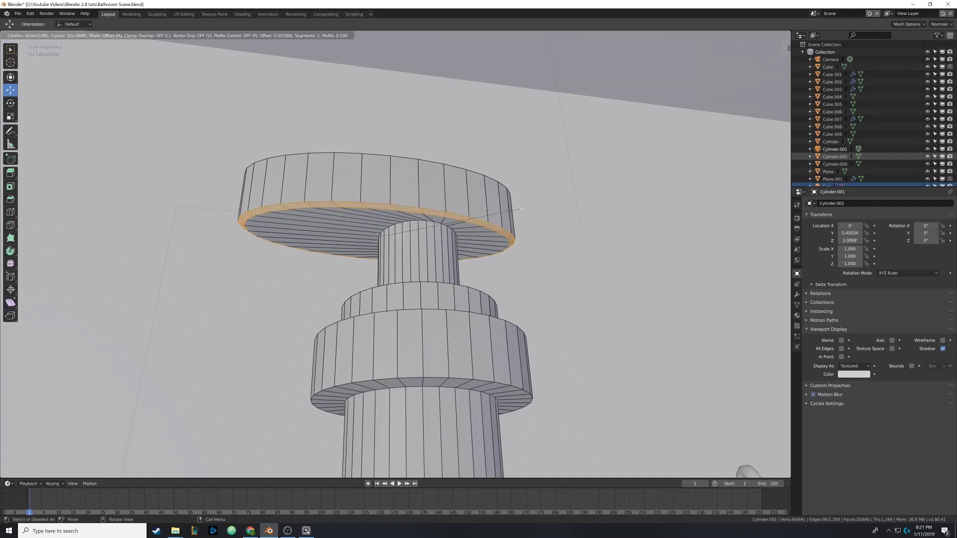
key(Escape)
Bevel the bottom outer edge loop of the pump head with 2 segments
key(alt+a)
alt+click(456, 219)
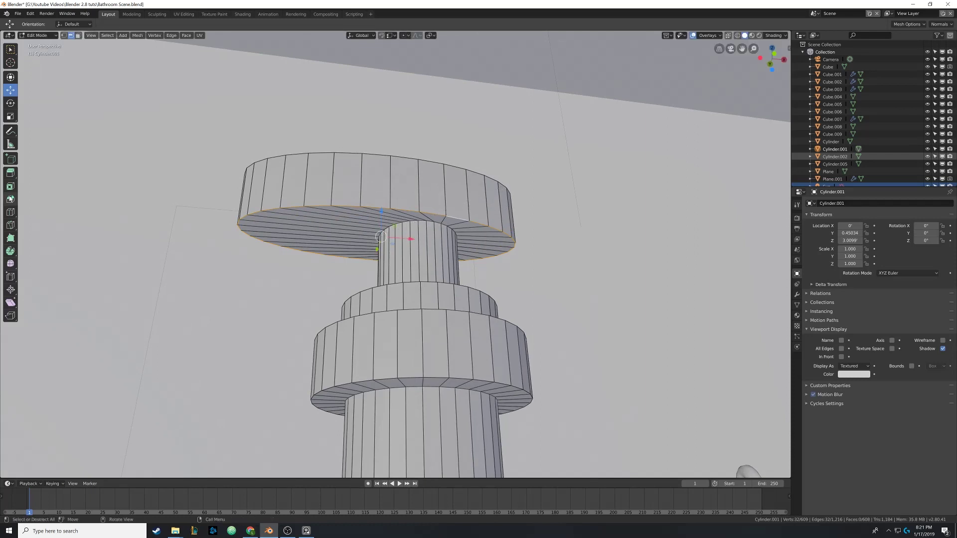
key(ctrl+b)
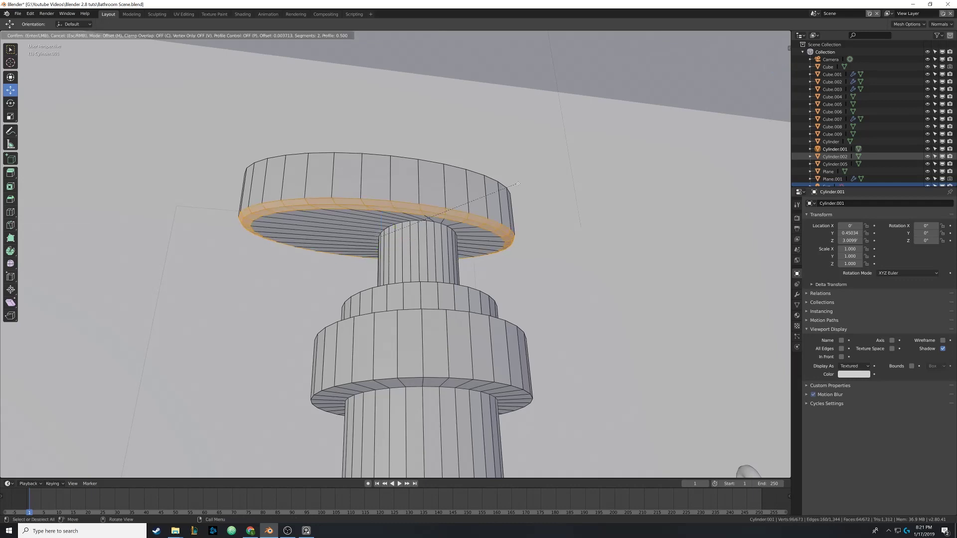
click(515, 187)
middle_drag(515, 186, 445, 249)
Try to delete the inner edge loop of the pump head's rim, and undo the deletion
alt+click(397, 225)
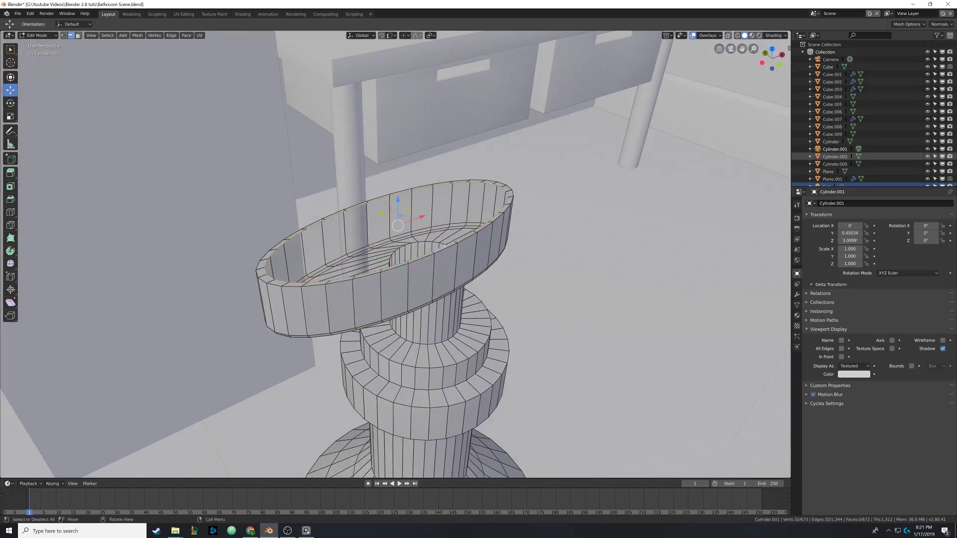
key(x)
key(Escape)
key(x)
click(479, 203)
middle_drag(478, 205, 427, 238)
key(ctrl+z)
Try to dissolve the edges of the inner loop on the pump head's rim
key(x)
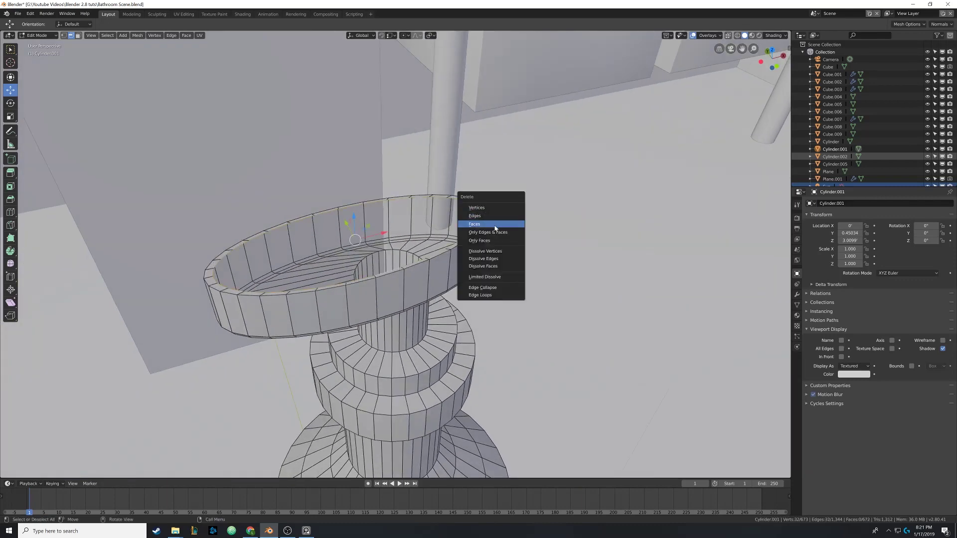
click(485, 258)
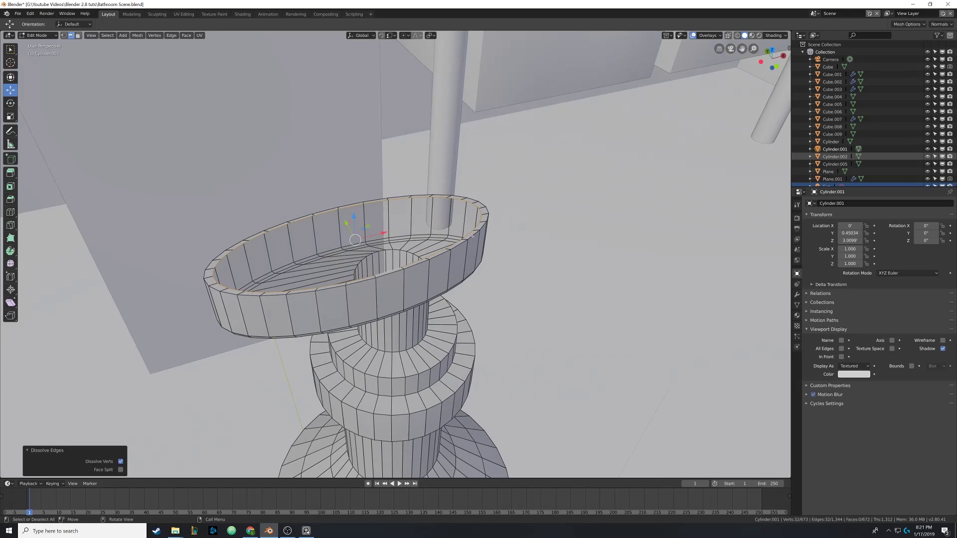
middle_drag(472, 235, 445, 239)
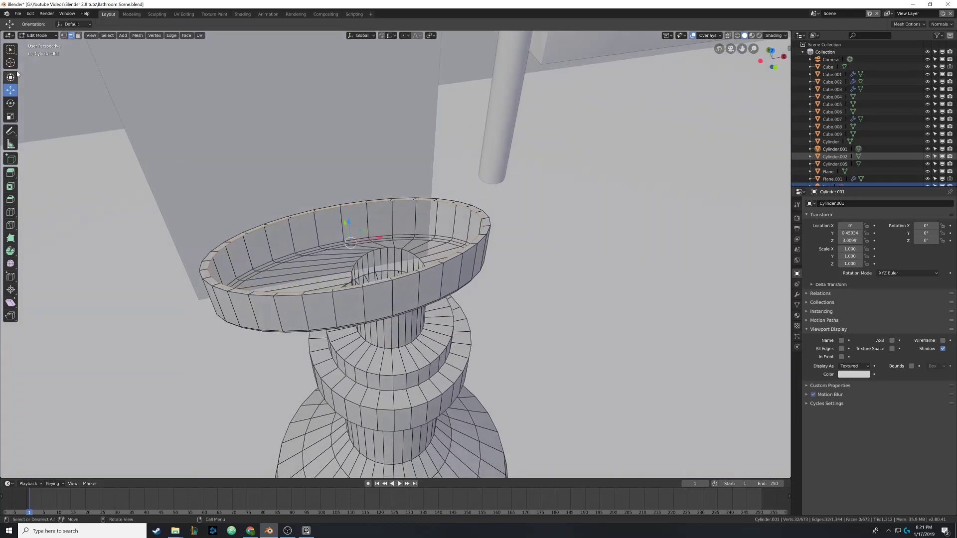
Delete the narrow loop of faces that forms the rim on top of the pump head
click(78, 36)
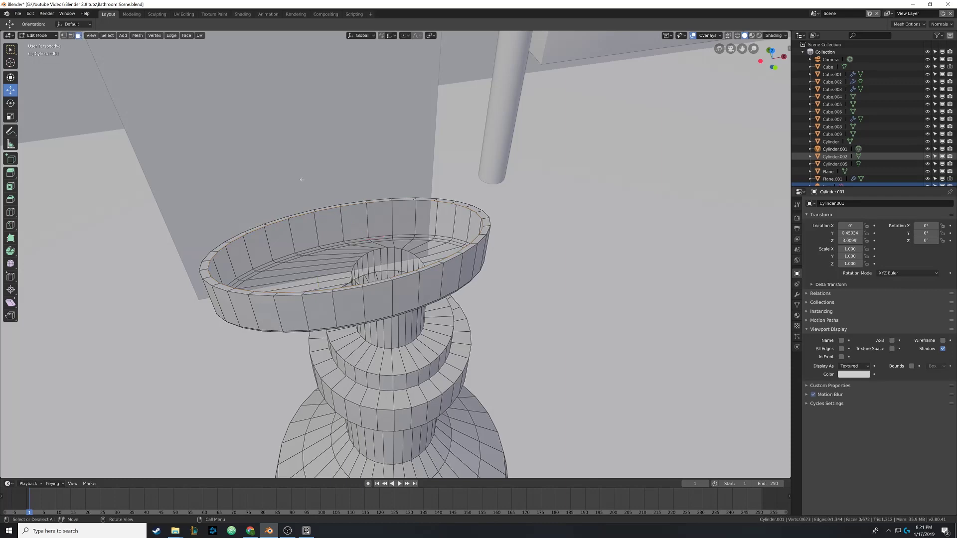
alt+click(460, 252)
middle_drag(294, 214, 463, 233)
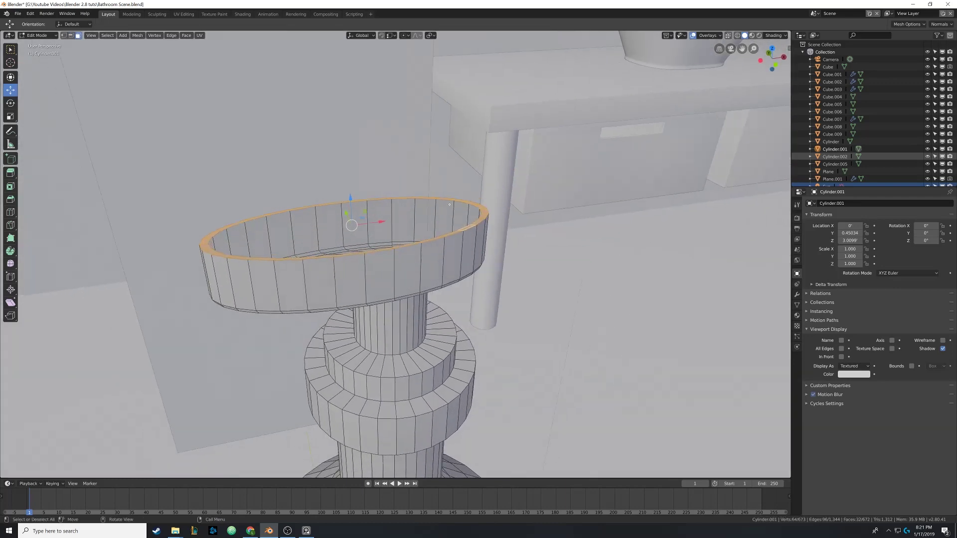
key(x)
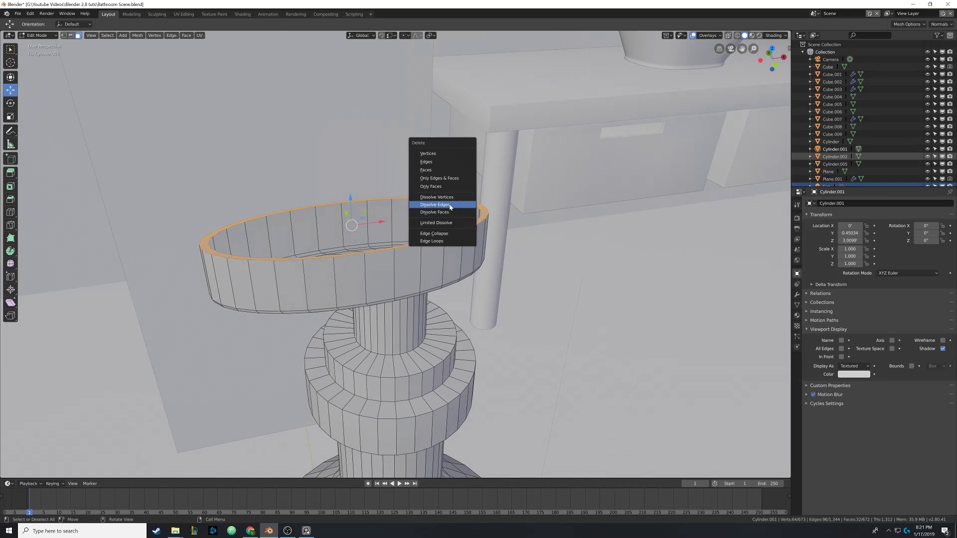
click(448, 170)
middle_drag(448, 170, 119, 67)
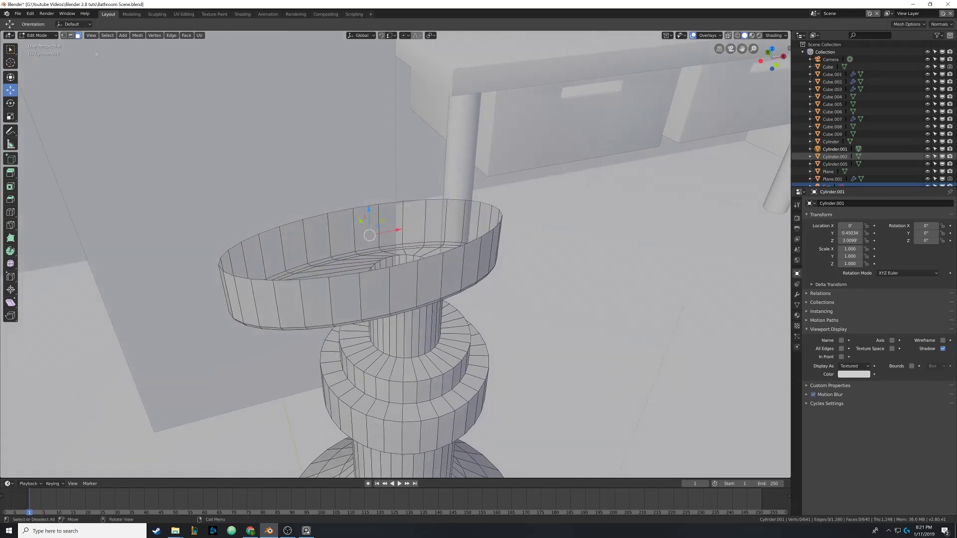
Extrude the open top edge loop of the pump head in place and merge it at center to cap the head
click(70, 36)
alt+click(474, 237)
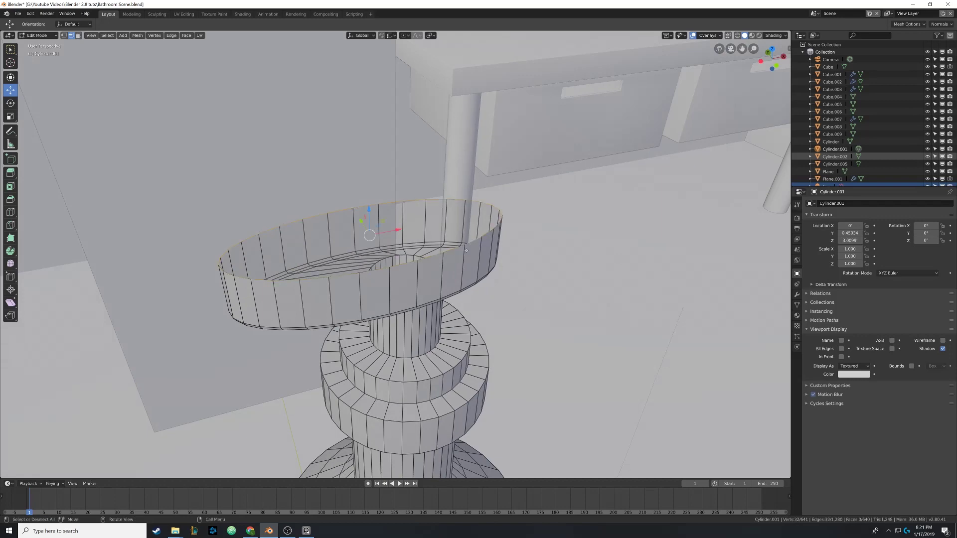
middle_drag(474, 237, 482, 241)
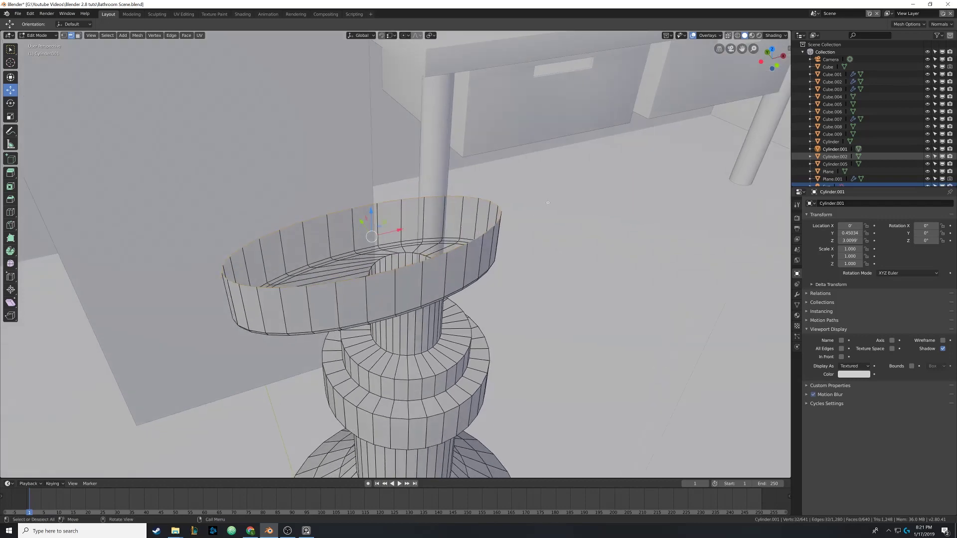
middle_drag(547, 202, 551, 198)
key(e)
key(Escape)
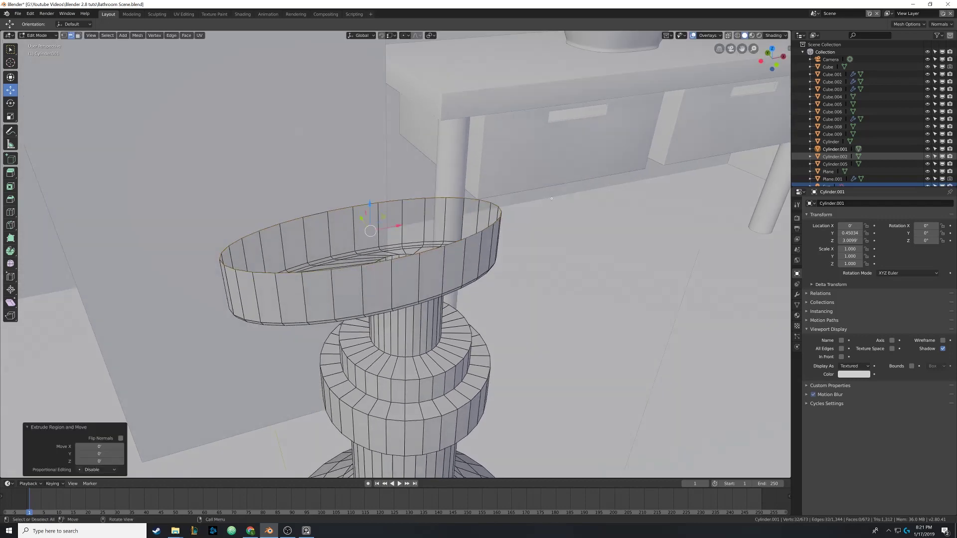
key(m)
click(553, 199)
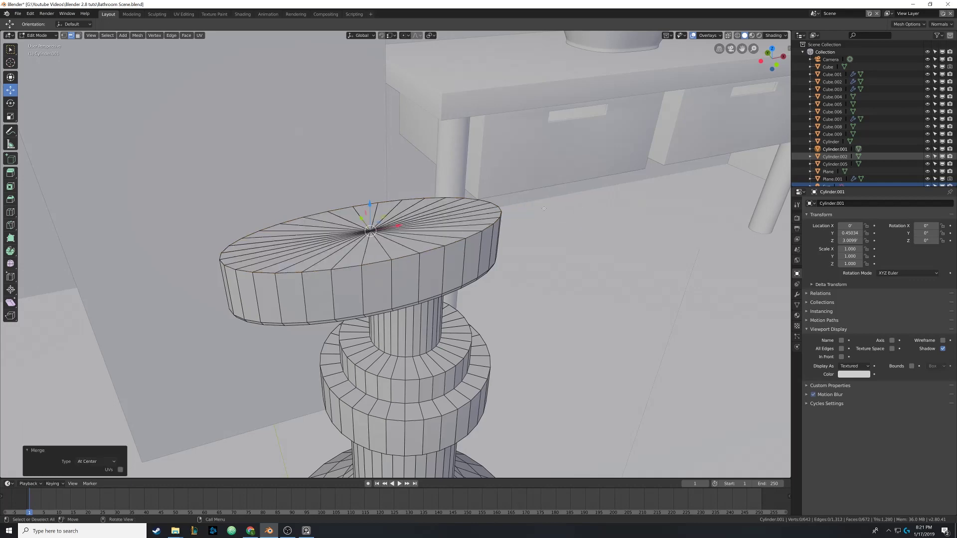
Bevel the top outer edge loop of the pump head slightly with 2 segments
alt+click(485, 229)
middle_drag(484, 228, 546, 217)
key(ctrl+b)
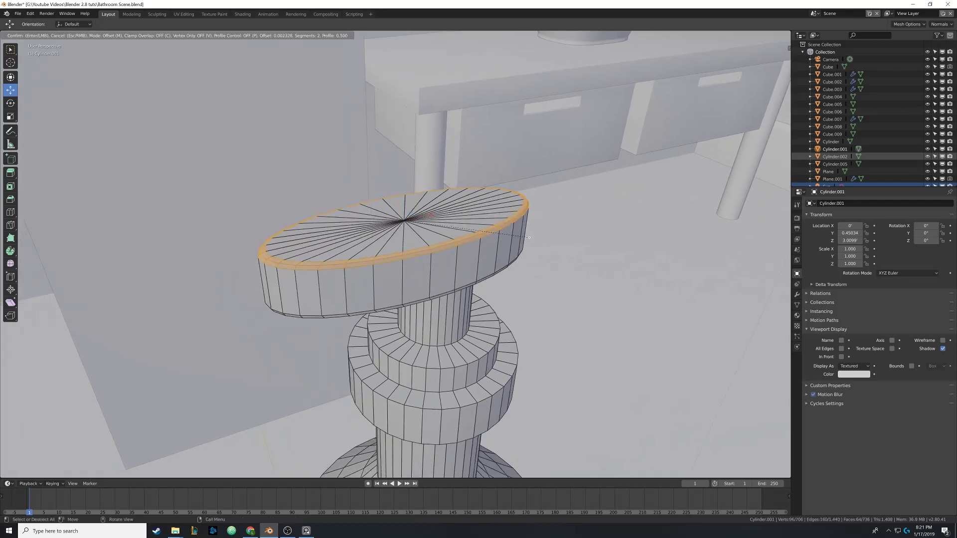
click(528, 237)
middle_drag(528, 237, 407, 247)
key(Tab)
key(Tab)
Select all the triangular cap faces on top of the pump head with circle select
click(78, 35)
key(alt+a)
scroll(427, 267, up, 2)
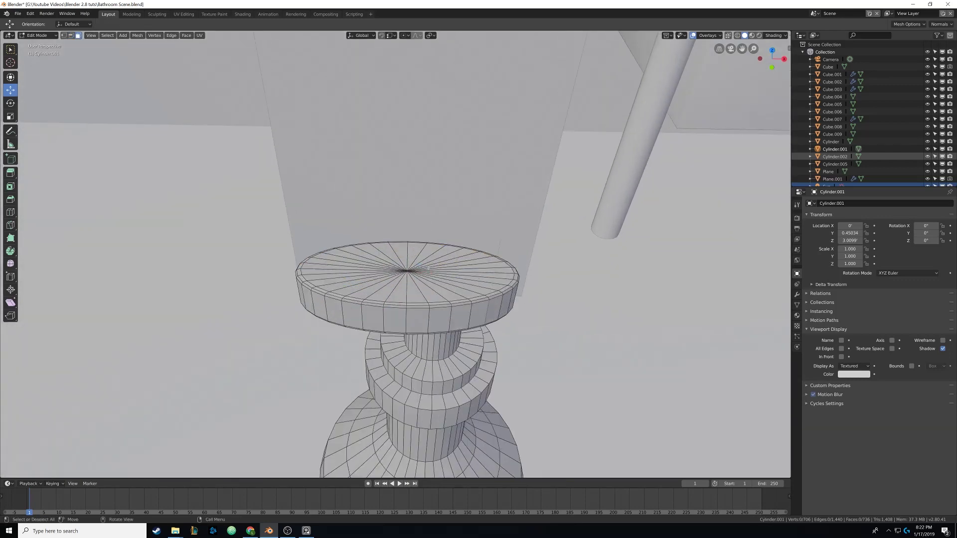
key(c)
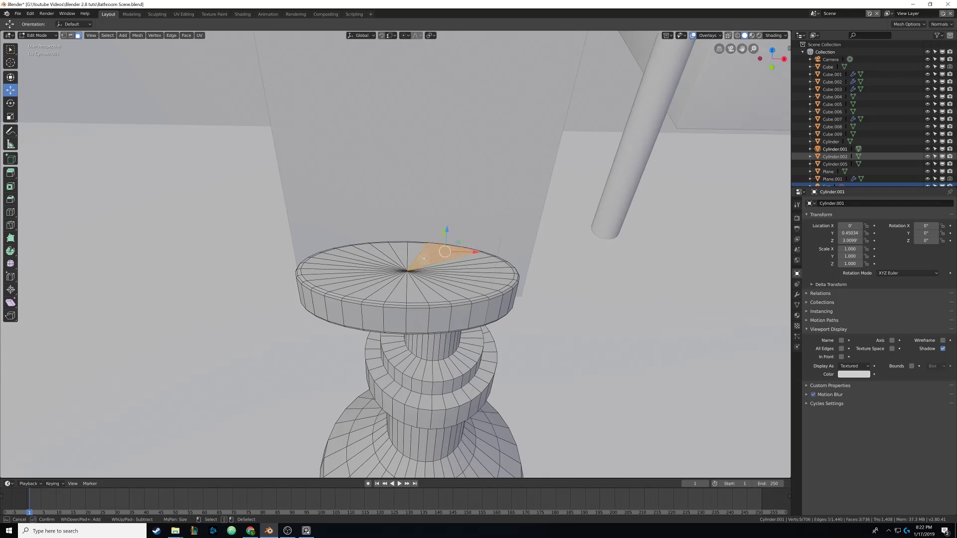
mouse_move(397, 254)
mouse_down()
mouse_move(369, 269)
mouse_move(435, 271)
mouse_up()
right_click(431, 275)
middle_drag(431, 275, 421, 183)
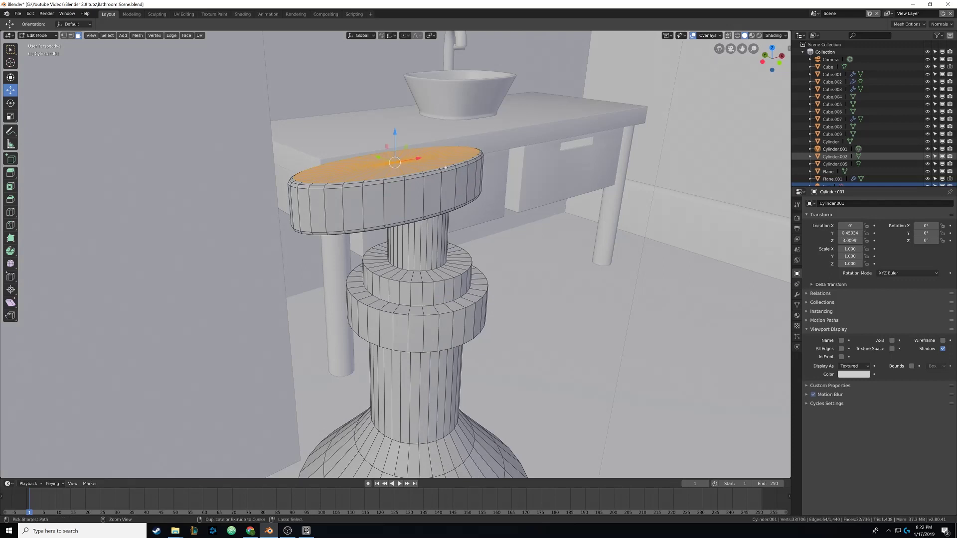
Grow the face selection from the top cap until it covers the whole pump head
key(ctrl+KP_Add)
key(ctrl+KP_Add)
key(ctrl+KP_Add)
key(ctrl+KP_Add)
middle_drag(445, 168, 482, 235)
key(ctrl+KP_Add)
key(ctrl+KP_Add)
key(s)
key(x)
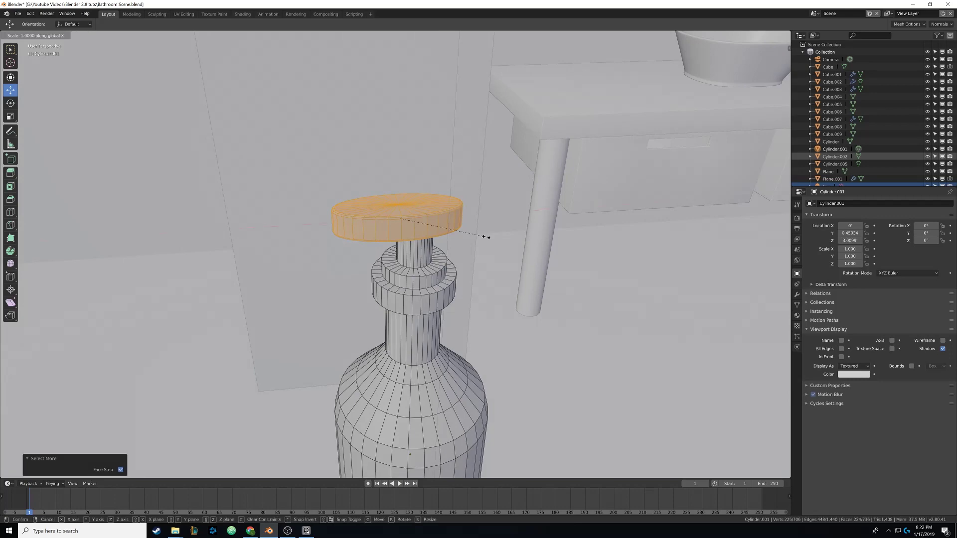
right_click(530, 235)
middle_drag(508, 238, 527, 221)
scroll(449, 235, up, 3)
key(s)
key(x)
right_click(560, 218)
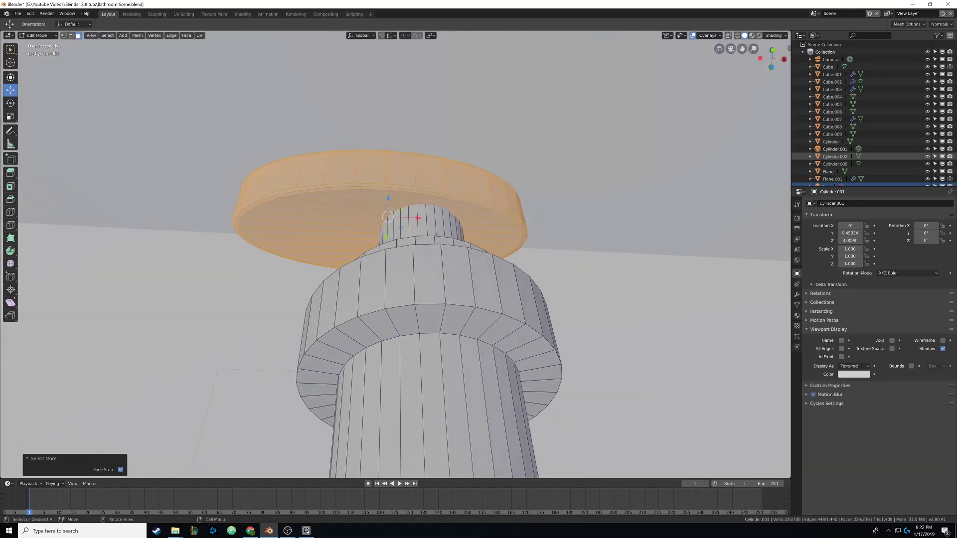
Shrink the selection by one ring to exclude the underside faces, and stretch the pump head along the X axis
key(ctrl+KP_Subtract)
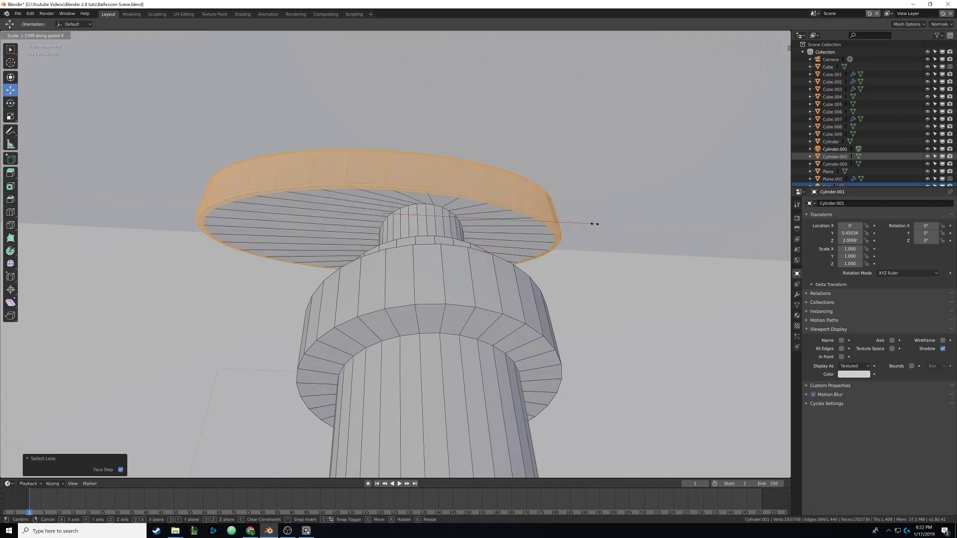
middle_drag(371, 202, 400, 256)
scroll(388, 250, down, 2)
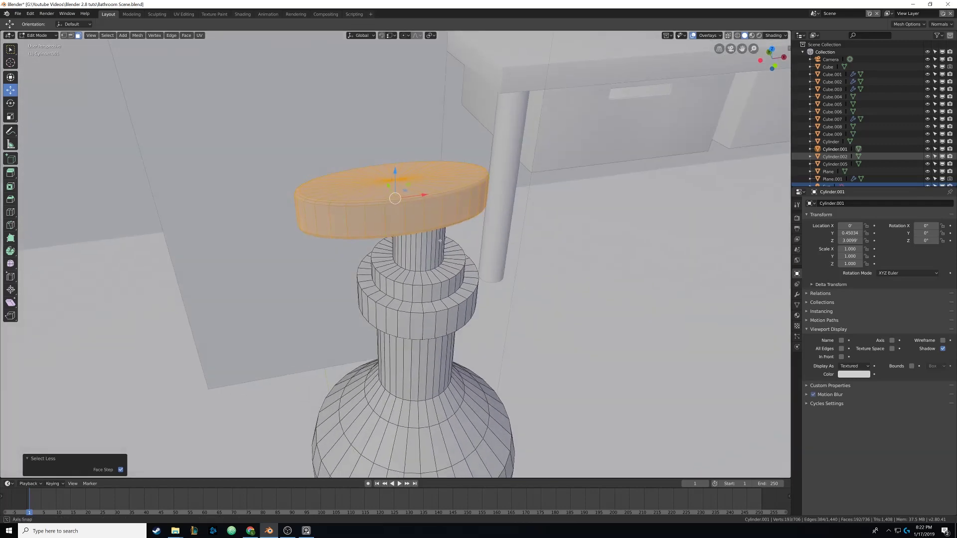
scroll(399, 256, down, 2)
key(s)
key(x)
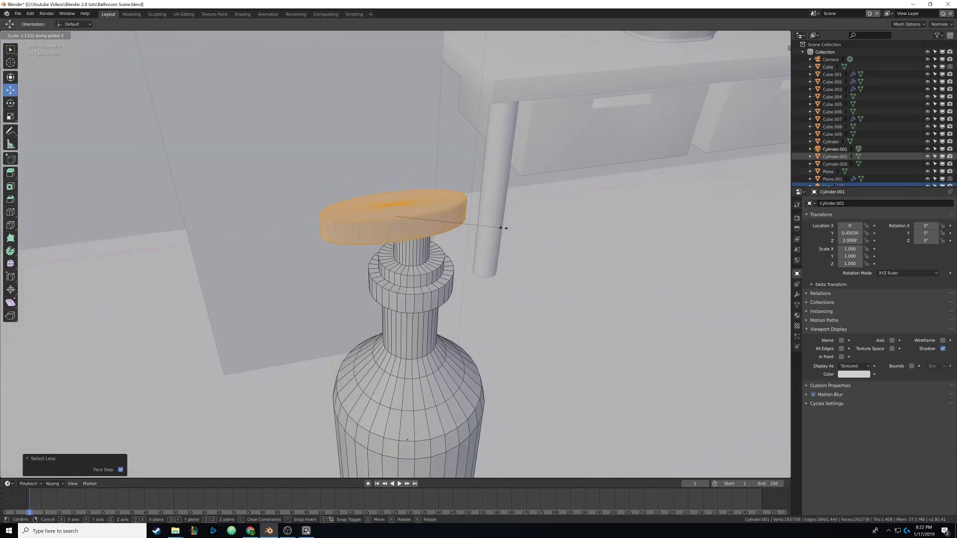
click(543, 224)
Shift the stretched pump head along the X axis so it sits off-center on its stem
middle_drag(543, 224, 435, 208)
key(g)
key(x)
click(413, 213)
Return to Object Mode and apply smooth shading to the bottle
key(Tab)
scroll(395, 320, down, 5)
click(114, 34)
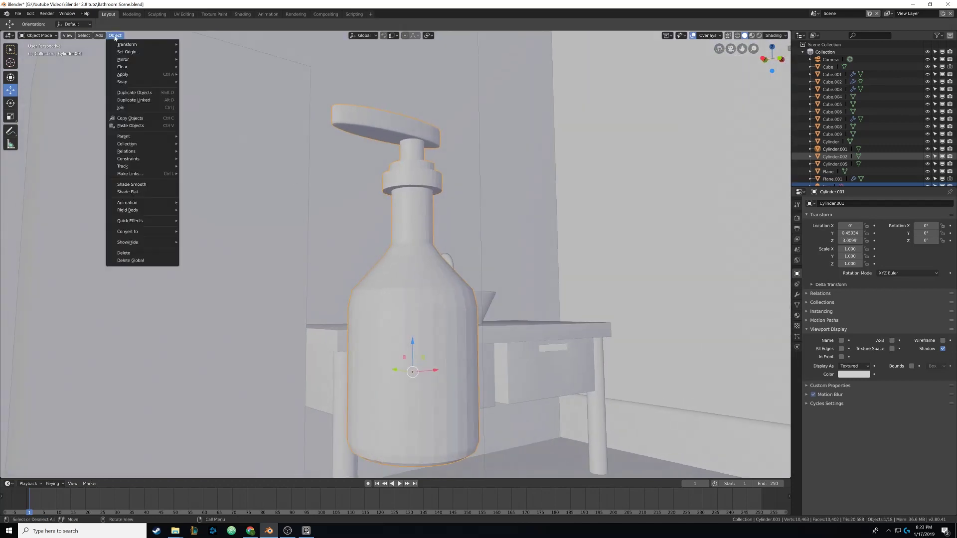
click(146, 186)
Enable Auto Smooth in the bottle mesh's normals settings
shift+middle_drag(437, 228, 420, 251)
key(Tab)
scroll(420, 251, up, 4)
middle_drag(403, 219, 397, 242)
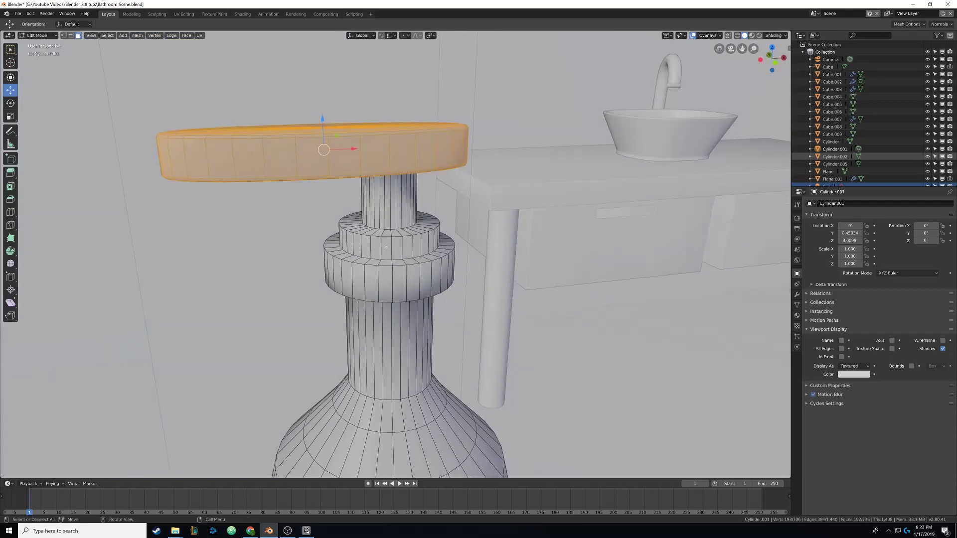
key(Tab)
scroll(422, 196, down, 4)
middle_drag(411, 207, 433, 182)
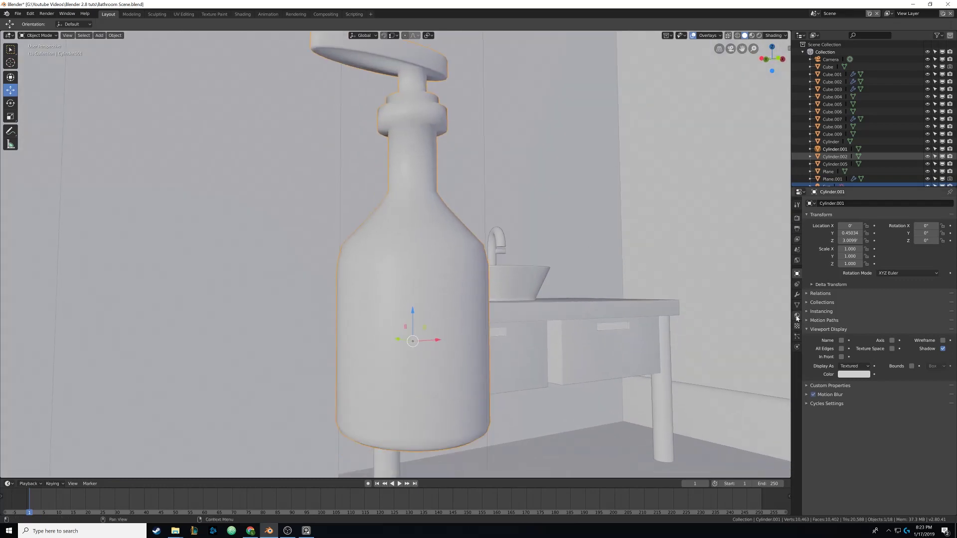
click(797, 339)
click(796, 274)
click(796, 305)
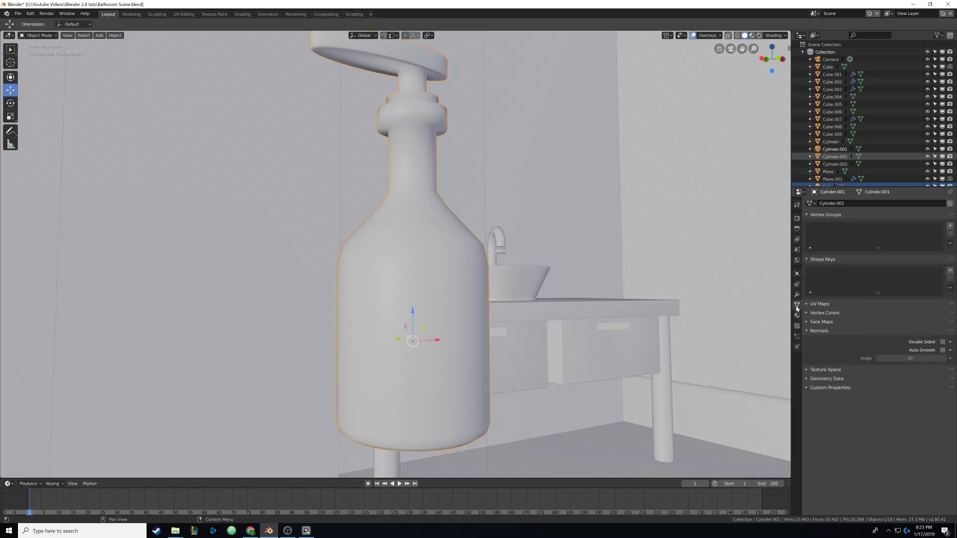
click(942, 351)
Set the bottle's Auto Smooth angle to 38°
middle_drag(441, 204, 481, 304)
mouse_move(411, 214)
middle_down()
mouse_move(415, 157)
mouse_move(406, 117)
mouse_move(434, 233)
mouse_move(434, 116)
mouse_move(627, 283)
middle_up()
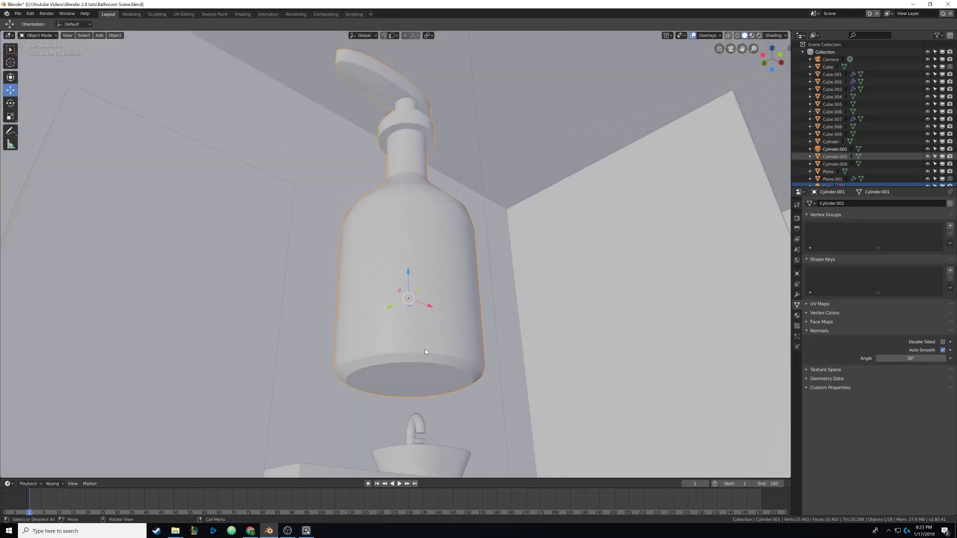
middle_drag(537, 262, 543, 210)
drag(911, 358, 902, 358)
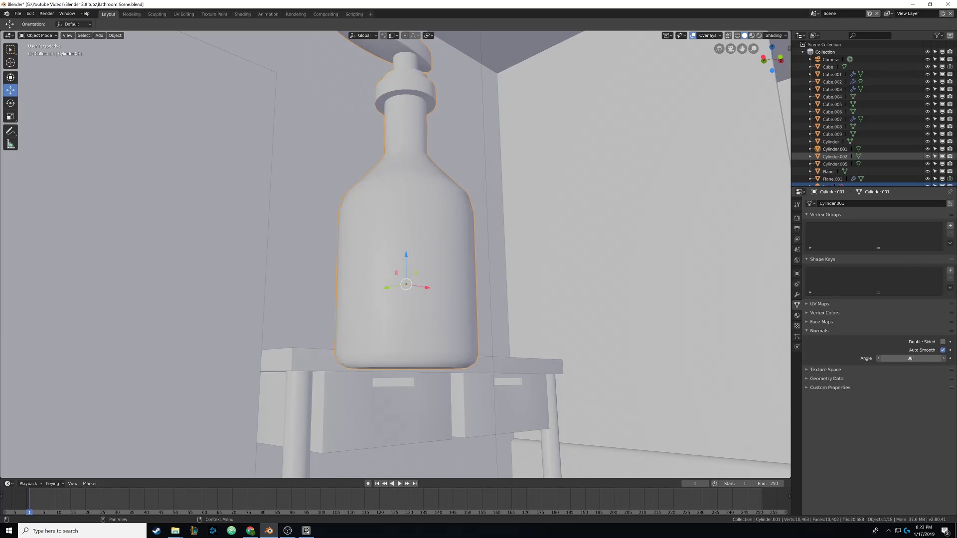
middle_drag(451, 215, 402, 307)
middle_drag(403, 269, 348, 206)
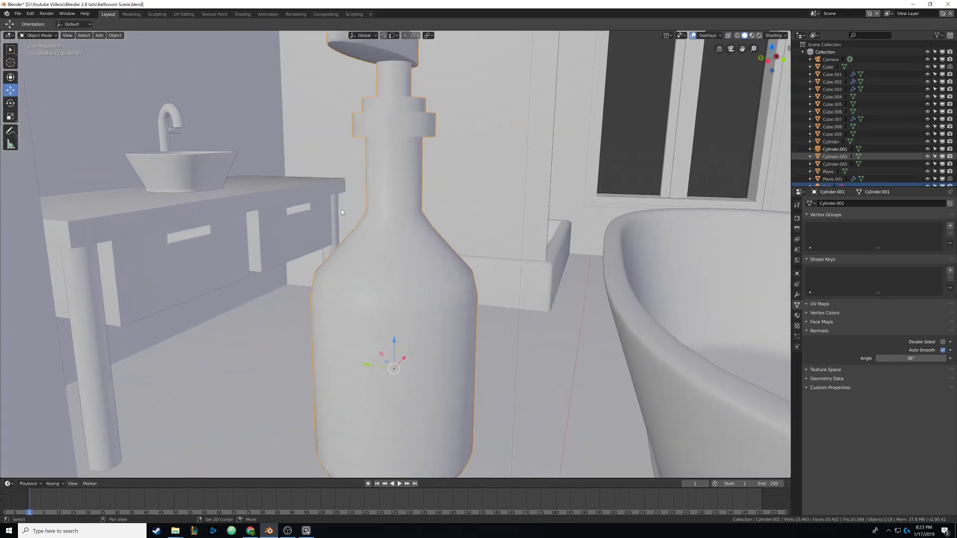
Enter Edit Mode on the bottle and examine the body and label stripes of the soap bottles in the reference photo
scroll(343, 213, down, 4)
shift+middle_drag(343, 244, 328, 224)
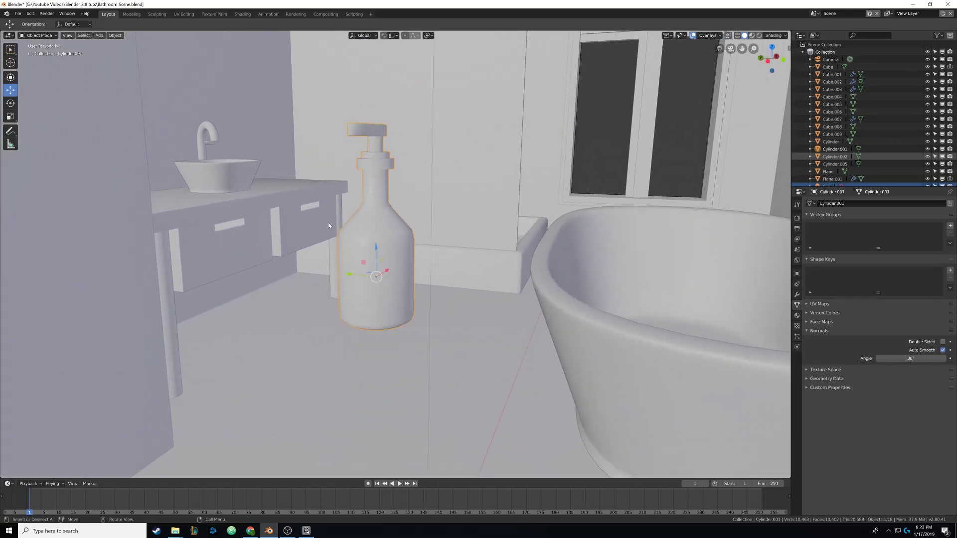
key(Tab)
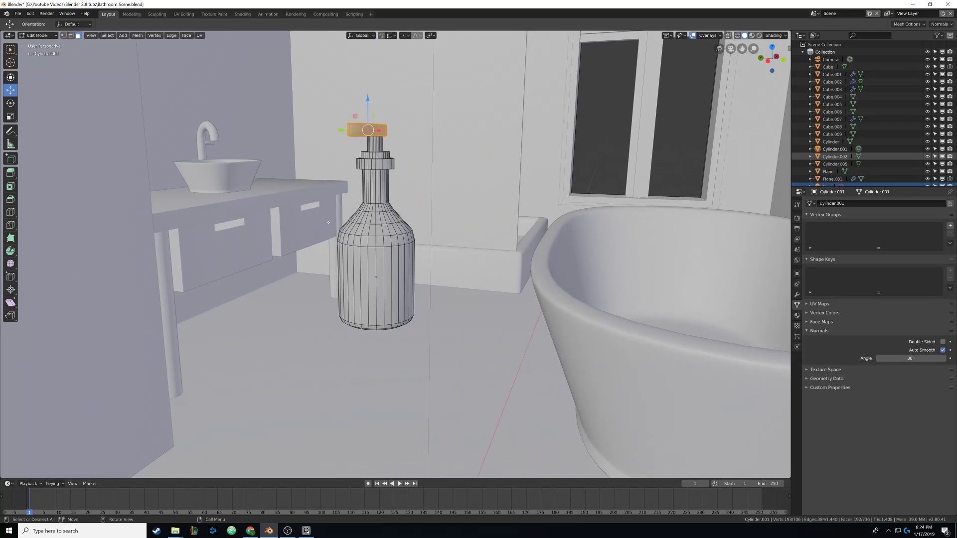
right_drag(956, 468, 477, 283)
scroll(478, 277, up, 4)
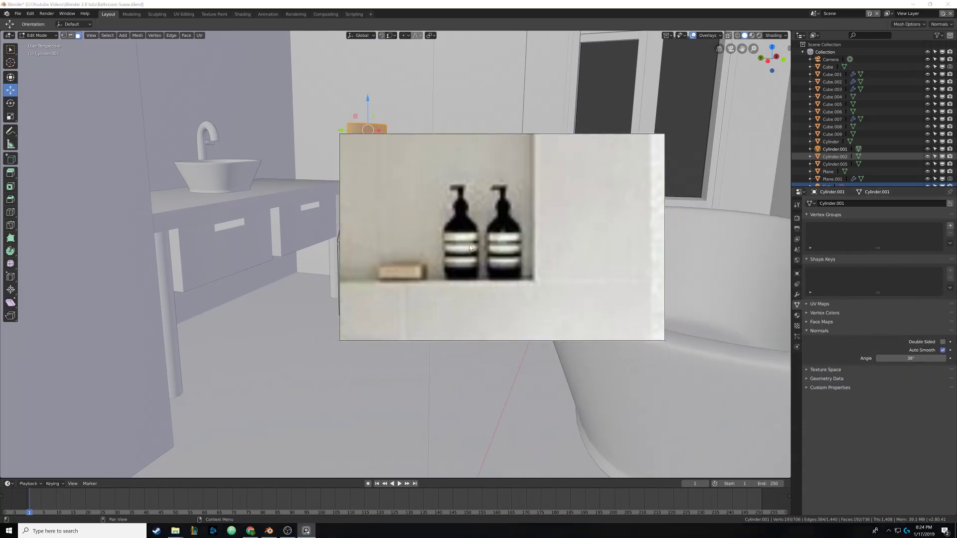
right_drag(453, 249, 956, 528)
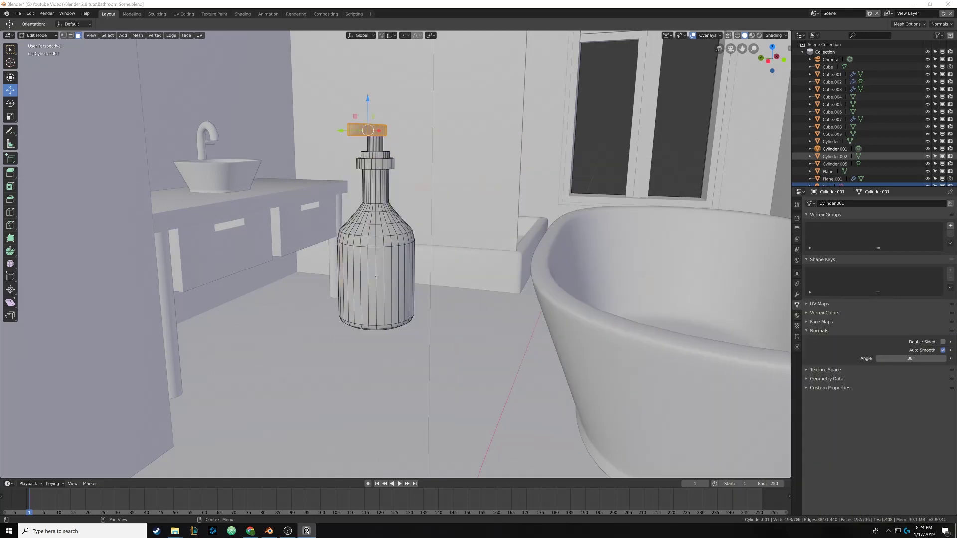
Add four evenly spaced horizontal loop cuts around the straight part of the bottle's body
middle_drag(348, 256, 376, 266)
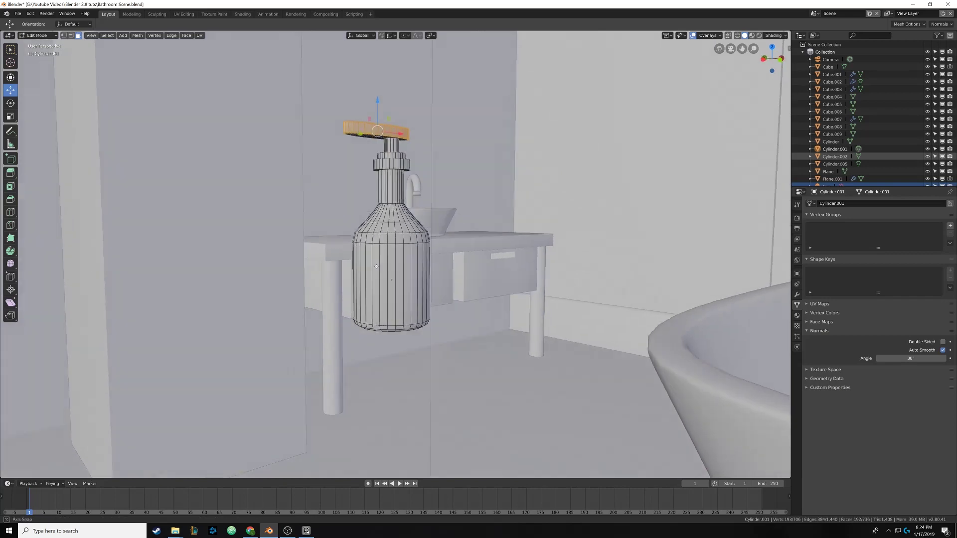
scroll(378, 272, up, 3)
key(ctrl+r)
scroll(390, 292, up, 1)
scroll(390, 291, up, 2)
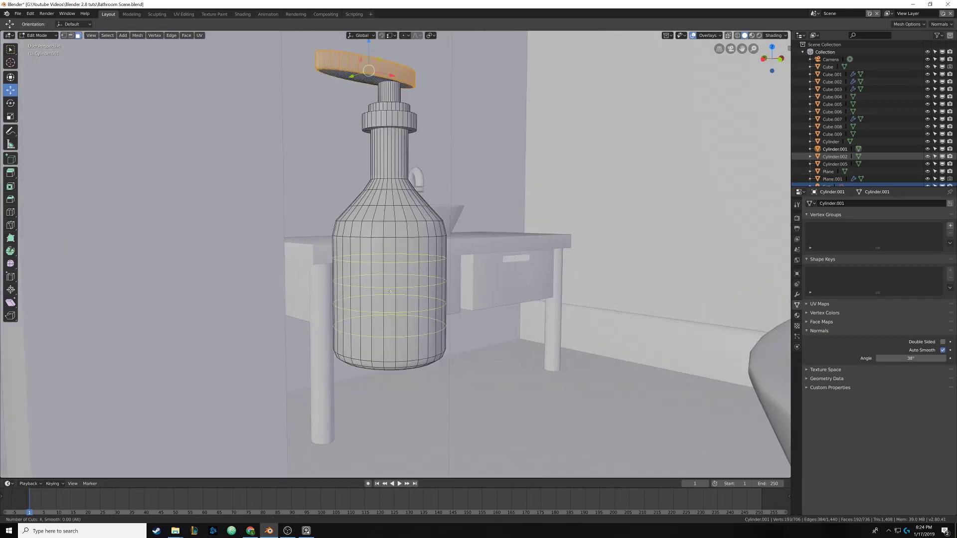
click(390, 291)
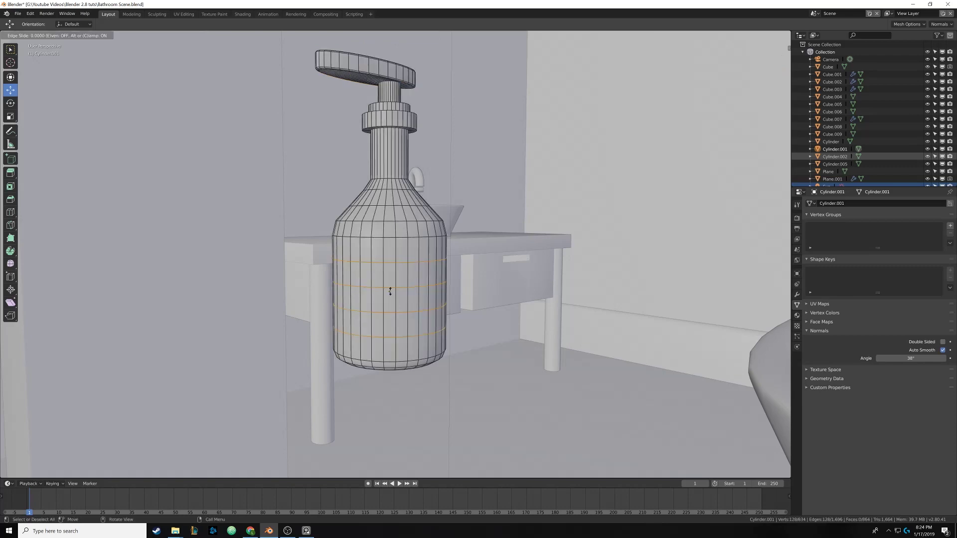
right_click(390, 292)
Clear the selection, add a material slot to the bottle and create a new material in it
middle_drag(390, 291, 404, 304)
click(673, 300)
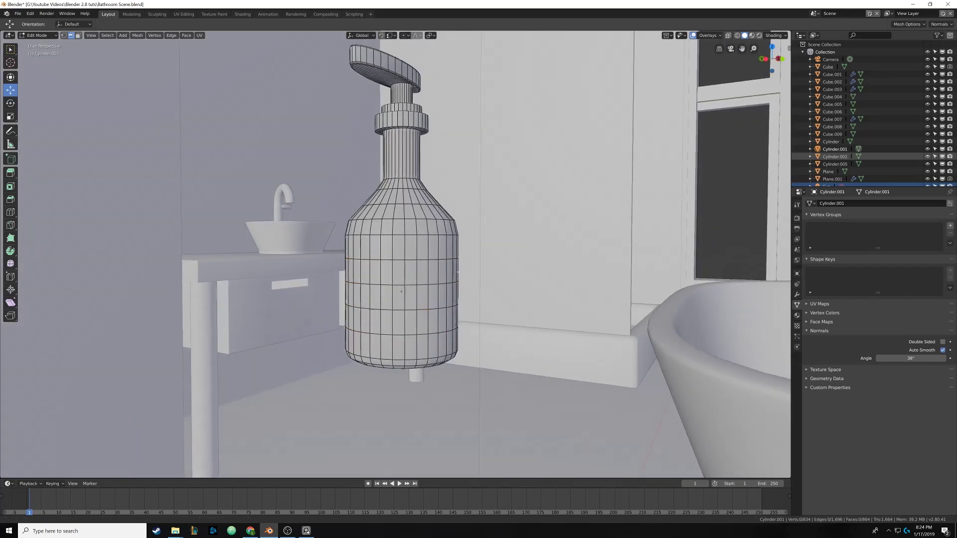
shift+middle_drag(675, 302, 668, 270)
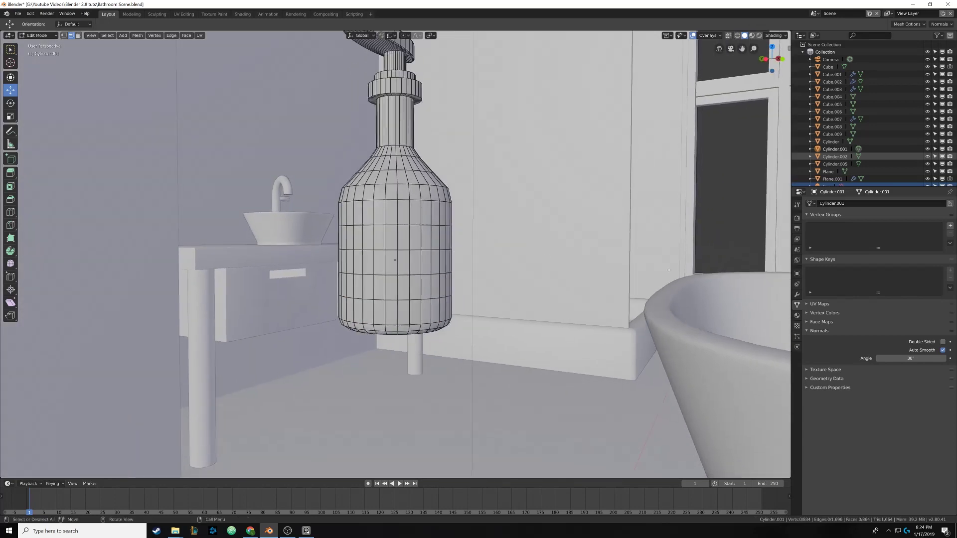
click(797, 315)
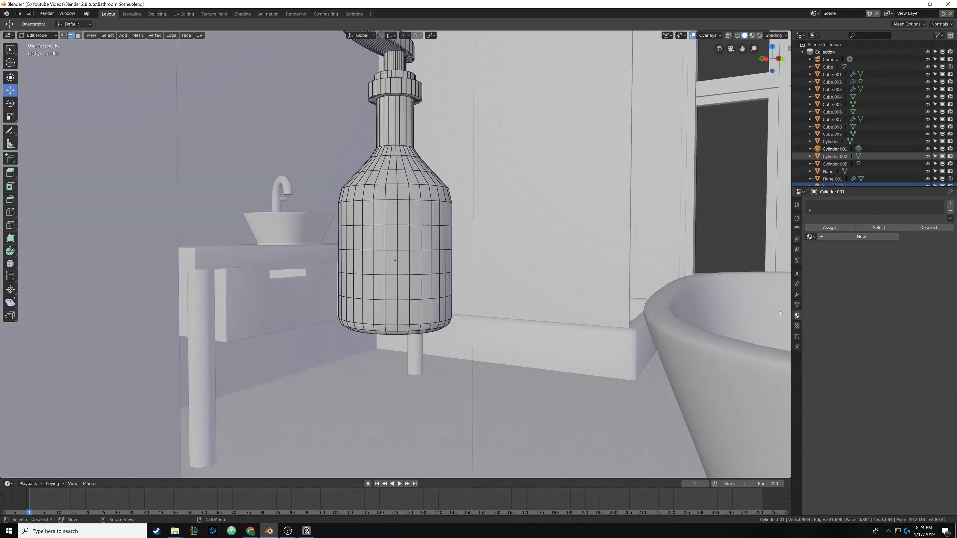
click(949, 204)
click(881, 236)
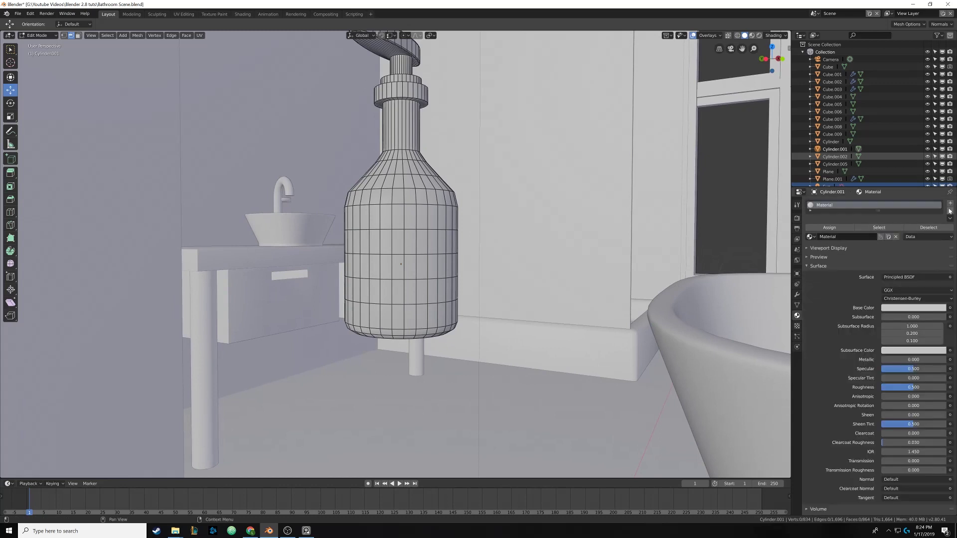
Add a second material slot with a new material and name the bottle's two materials Black and White
click(950, 203)
click(857, 254)
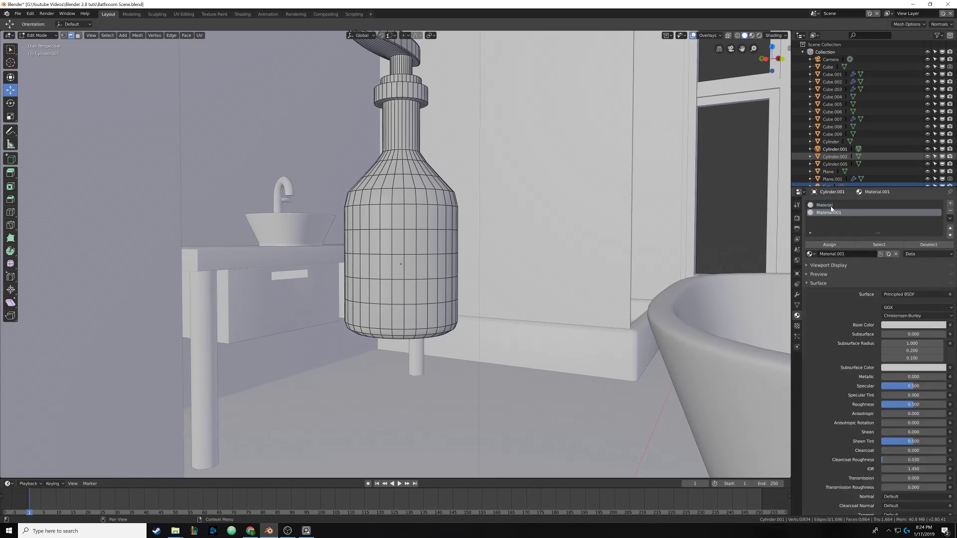
click(830, 205)
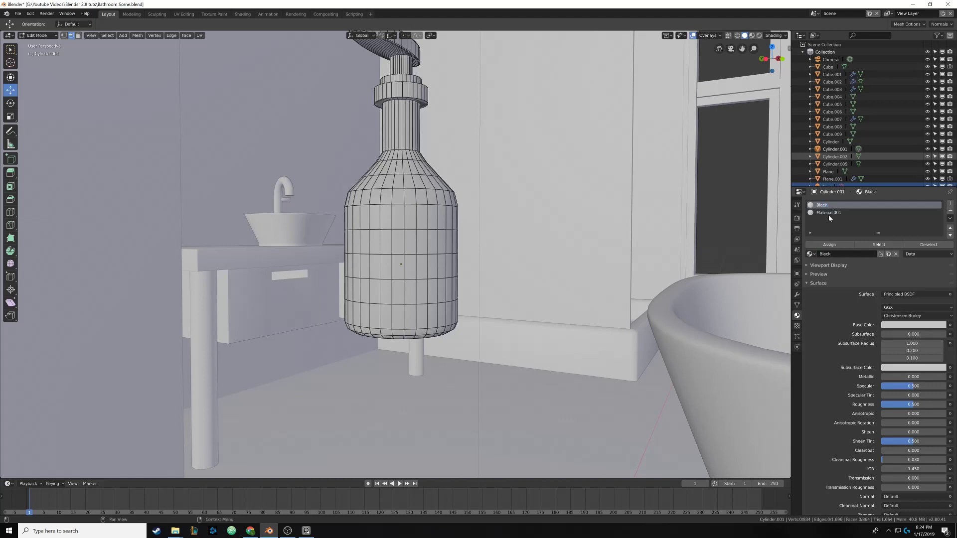
click(828, 212)
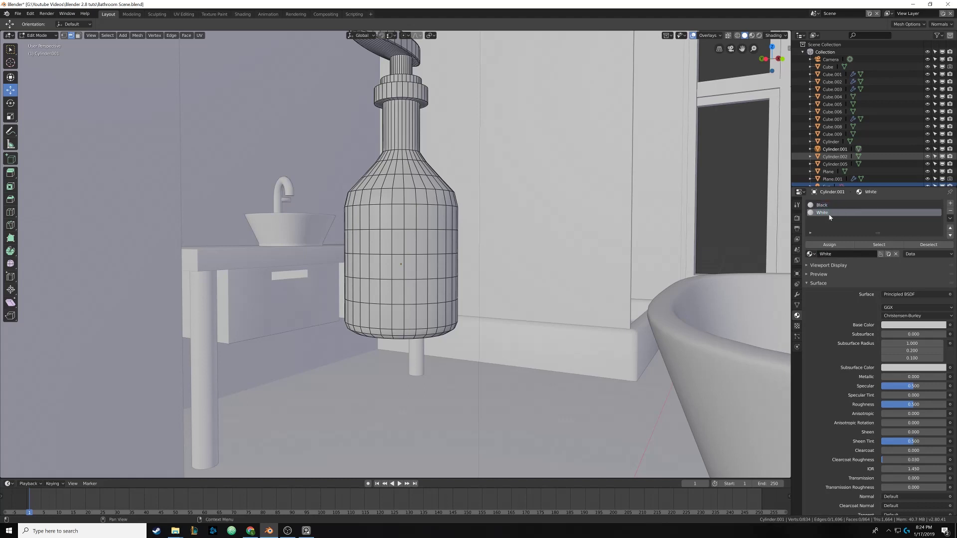
click(821, 207)
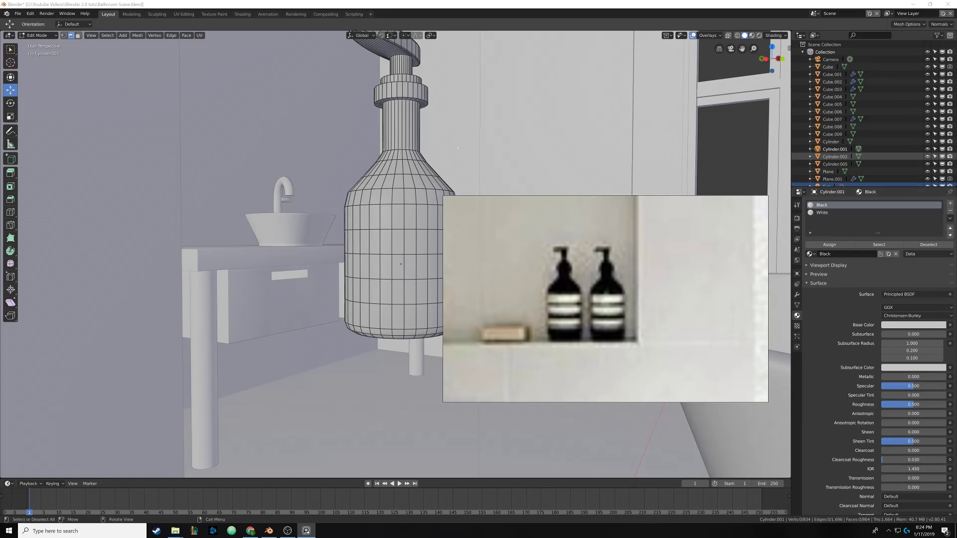
Assign the Black material to the entire bottle mesh, then clear the selection
click(823, 206)
middle_drag(406, 180, 493, 215)
key(a)
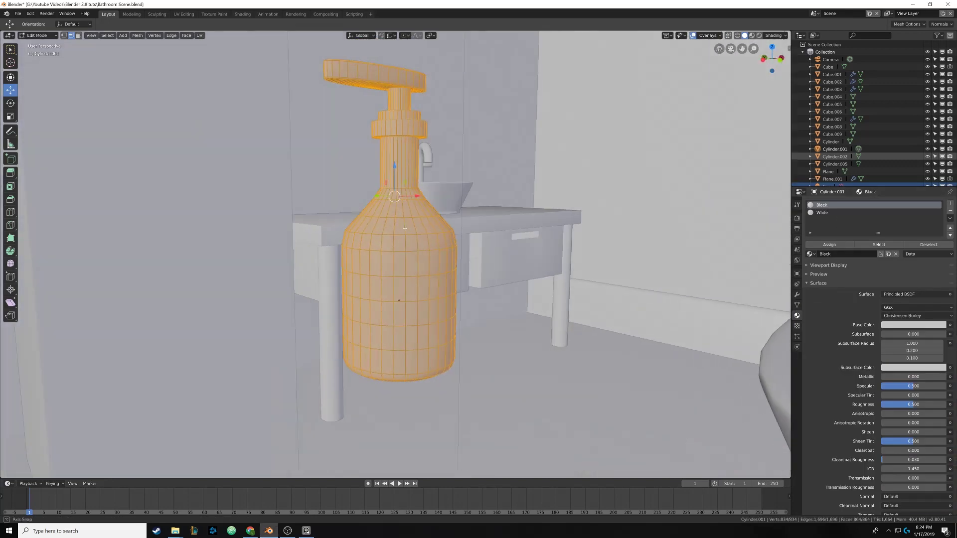
click(835, 247)
key(alt+a)
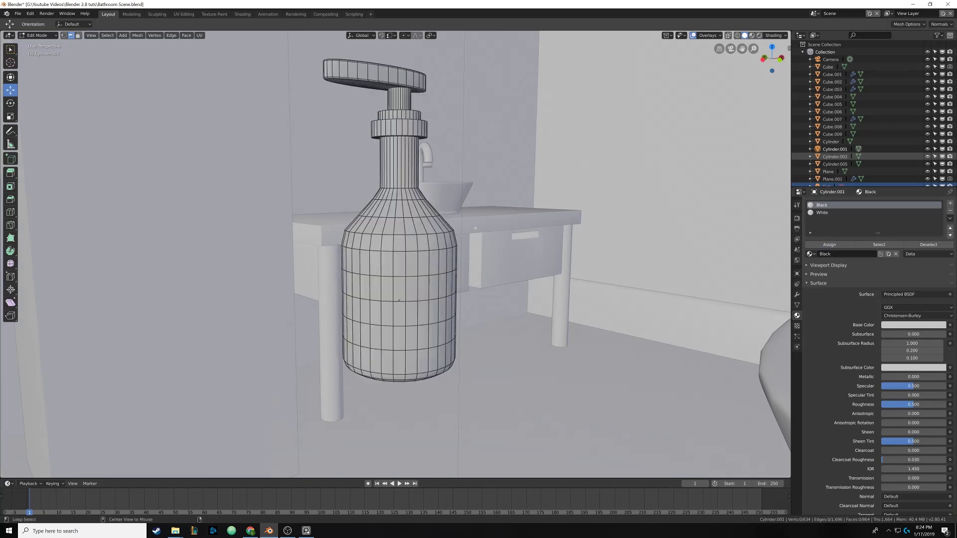
Assign the White material to three alternating horizontal face bands around the bottle's body in face select mode
click(822, 213)
middle_drag(378, 237, 366, 234)
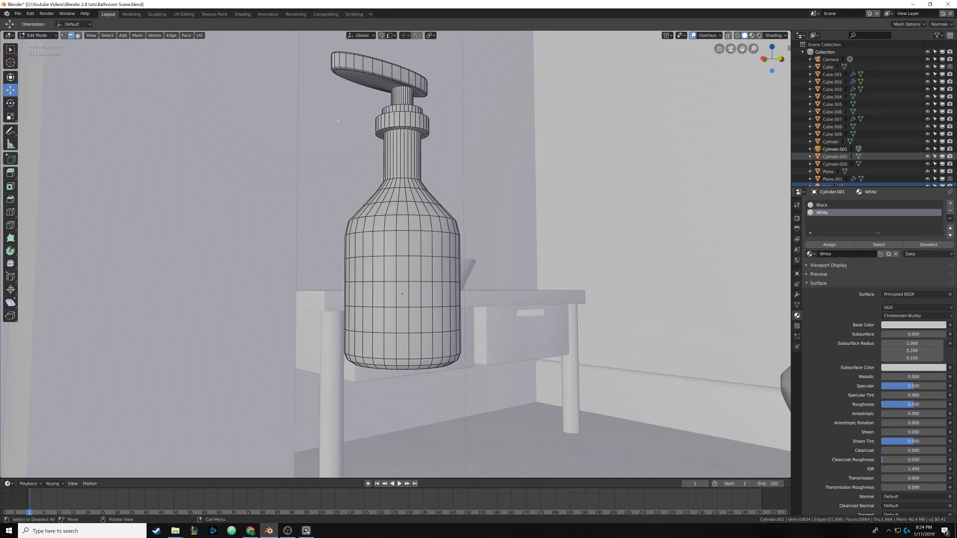
click(78, 35)
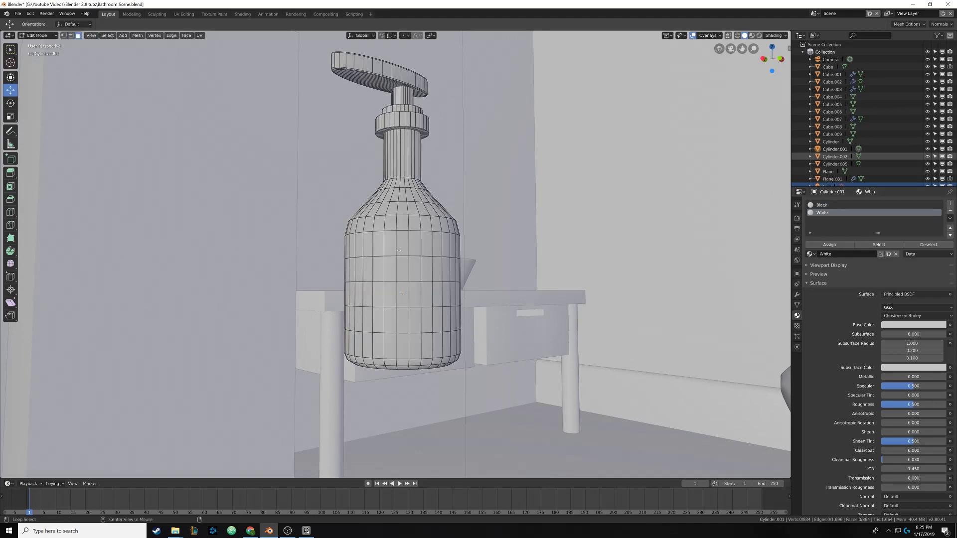
alt+click(398, 245)
alt+shift+click(399, 294)
alt+shift+click(396, 345)
mouse_move(393, 324)
middle_down()
mouse_move(365, 316)
mouse_move(371, 308)
mouse_move(394, 323)
middle_up()
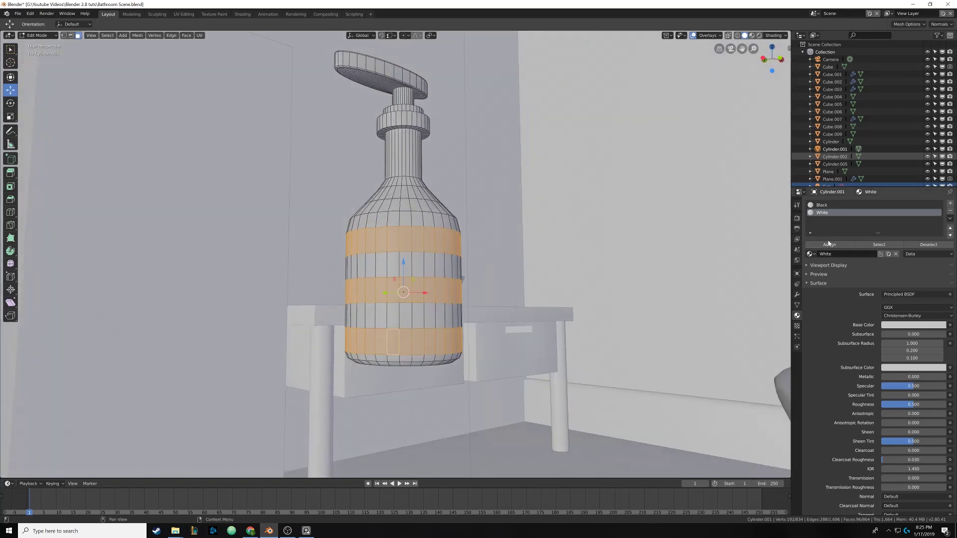
middle_drag(663, 294, 673, 301)
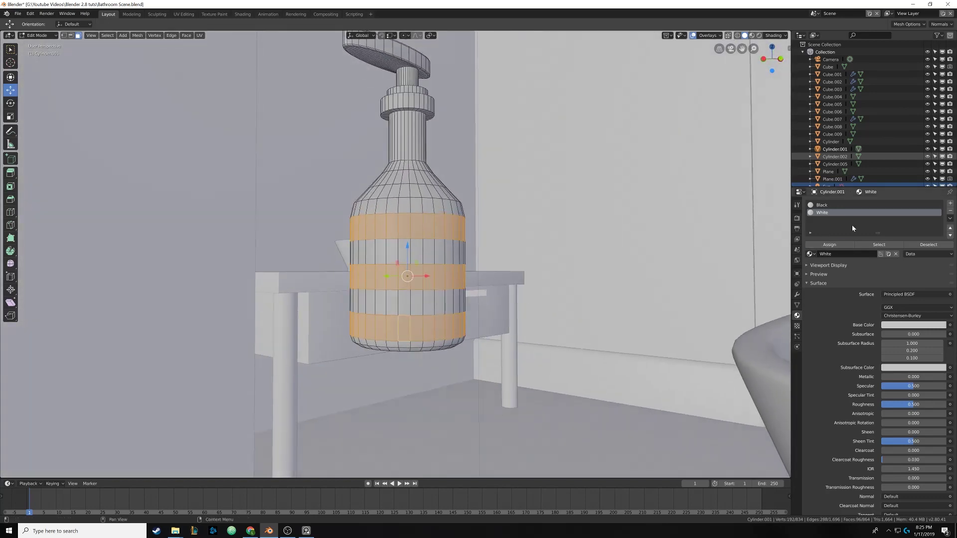
Make Black the active material, return to Object Mode and open the Shading workspace framed on the bottle
click(826, 206)
middle_drag(675, 206, 679, 226)
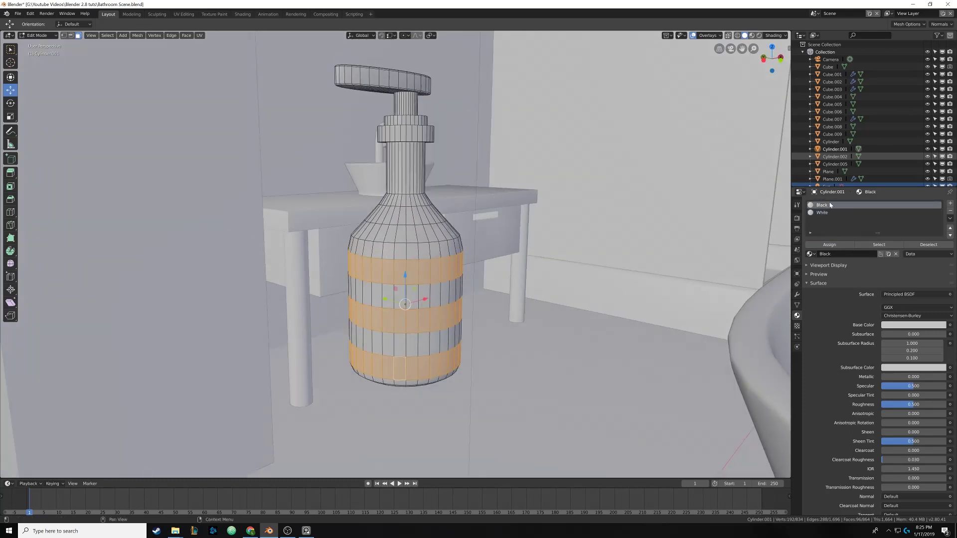
scroll(825, 339, down, 3)
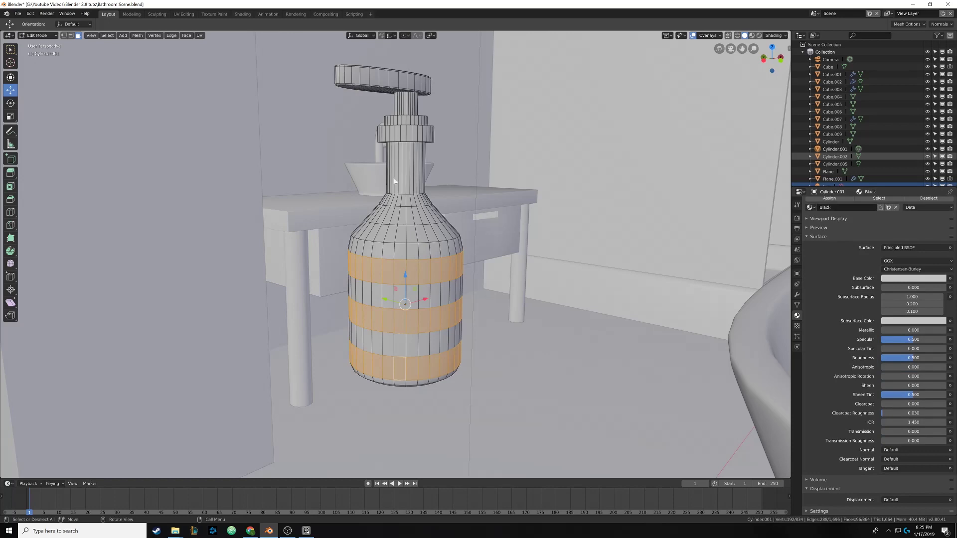
key(Tab)
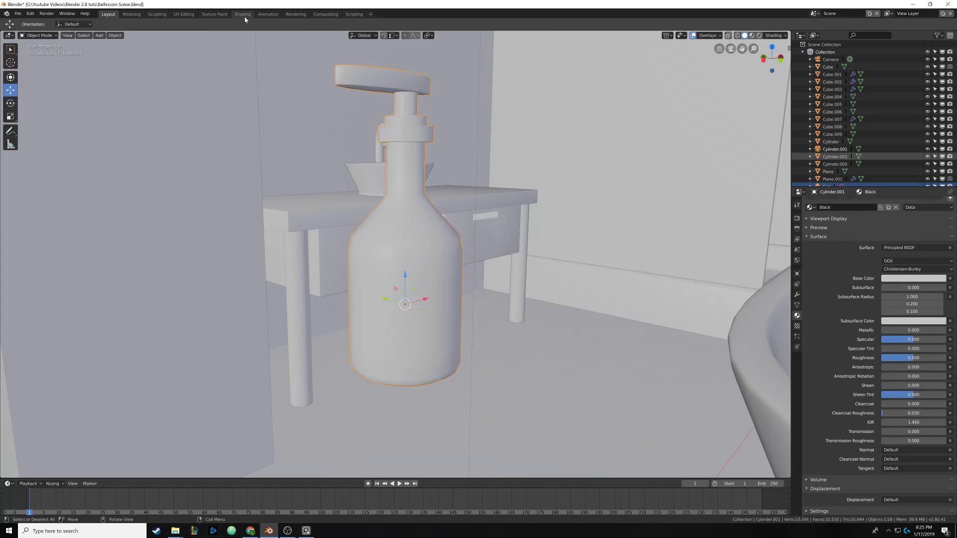
click(244, 15)
shift+middle_drag(502, 208, 359, 159)
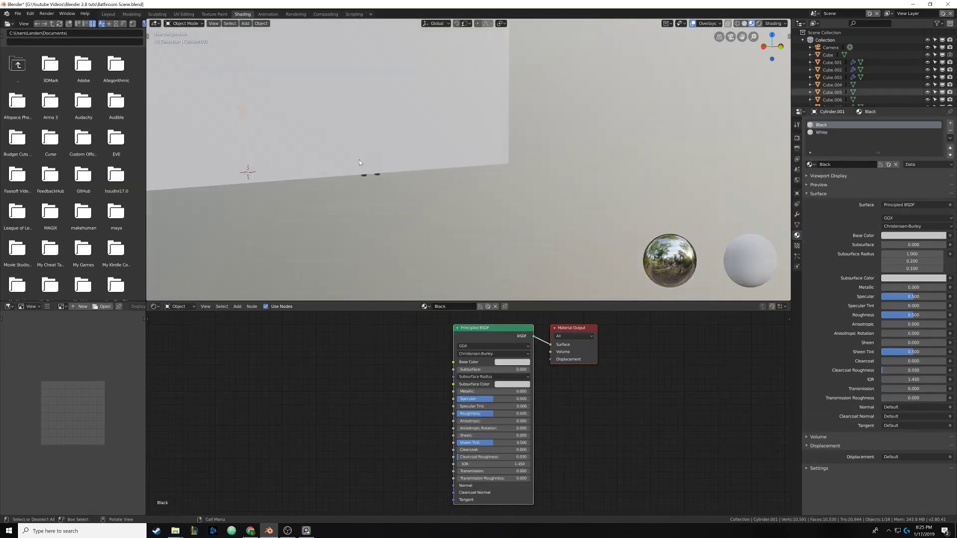
key(KP_Decimal)
scroll(458, 189, up, 2)
mouse_move(458, 189)
middle_down()
mouse_move(476, 193)
mouse_move(467, 192)
middle_up()
scroll(476, 193, down, 3)
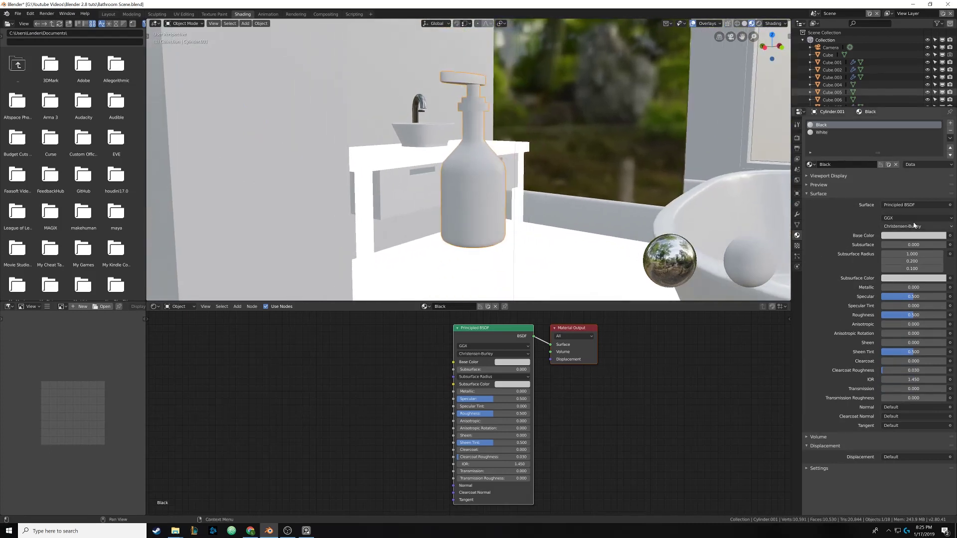
Darken the Black material's base color to full black and check the White material's base color
click(907, 237)
drag(939, 137, 940, 183)
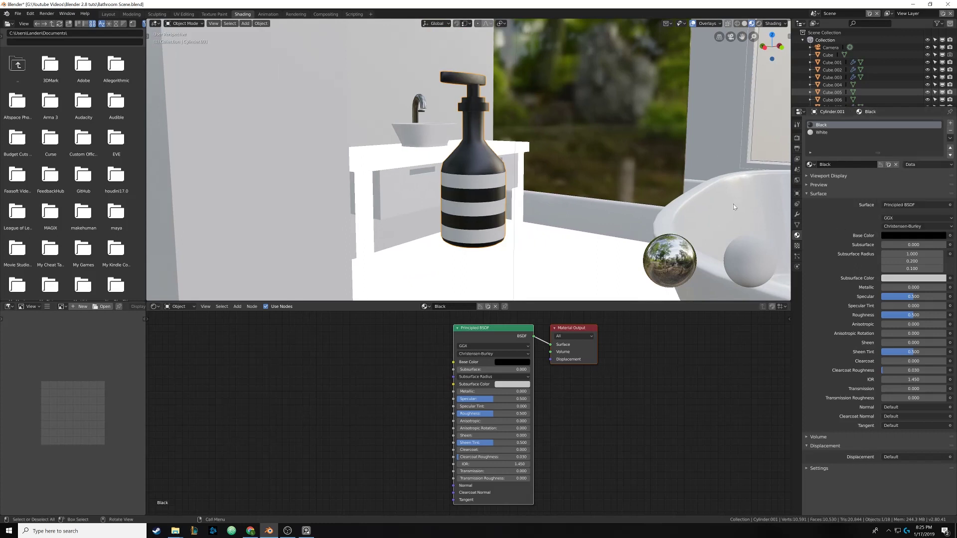
click(826, 132)
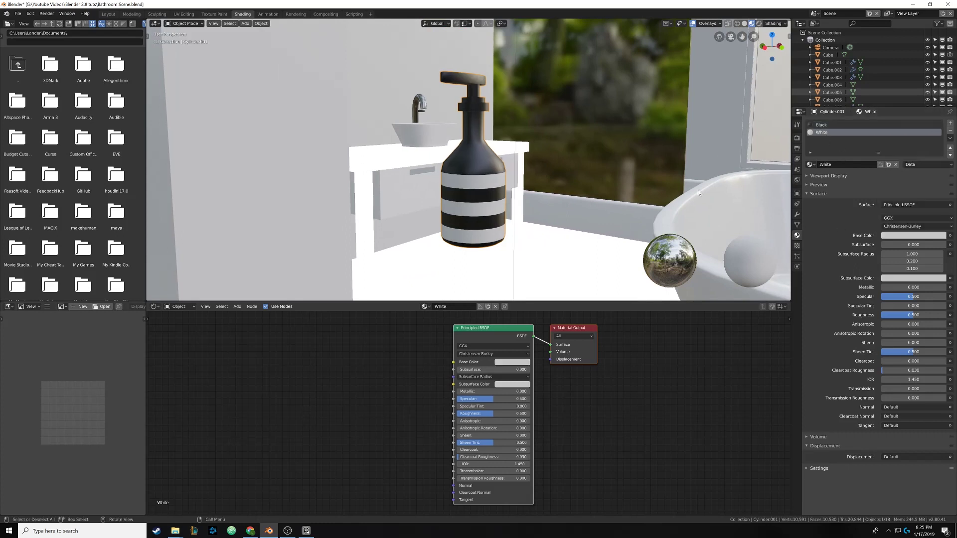
click(903, 236)
Set the roughness of both the White and the Black material to 0.2
mouse_move(489, 165)
middle_down()
mouse_move(487, 183)
mouse_move(493, 154)
mouse_move(516, 168)
mouse_move(393, 184)
mouse_move(475, 175)
middle_up()
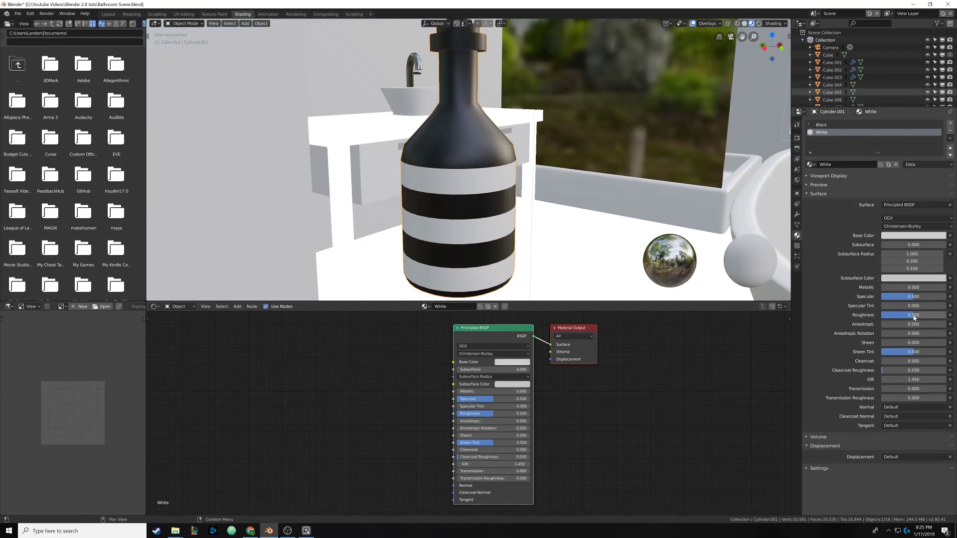
drag(913, 315, 903, 317)
click(902, 317)
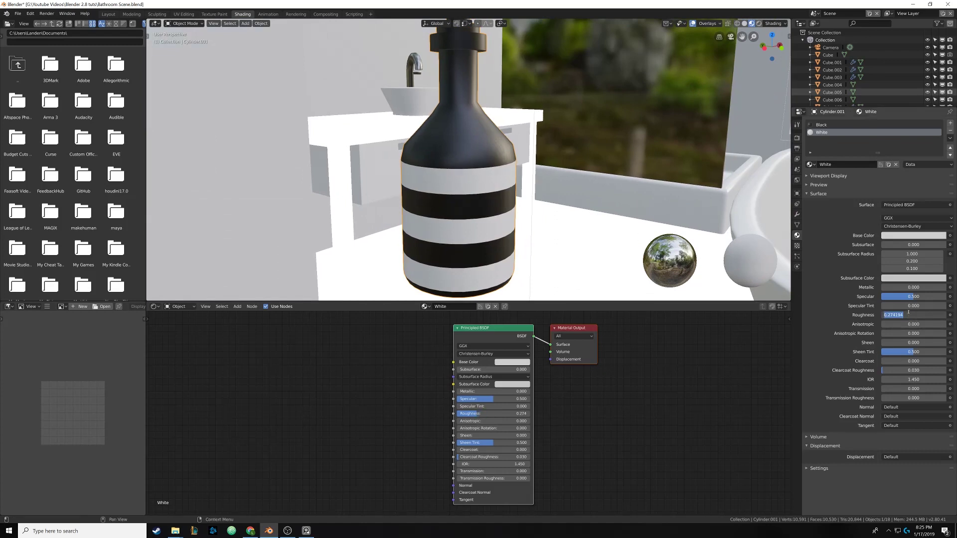
text(0.2)
key(Return)
click(821, 125)
click(907, 315)
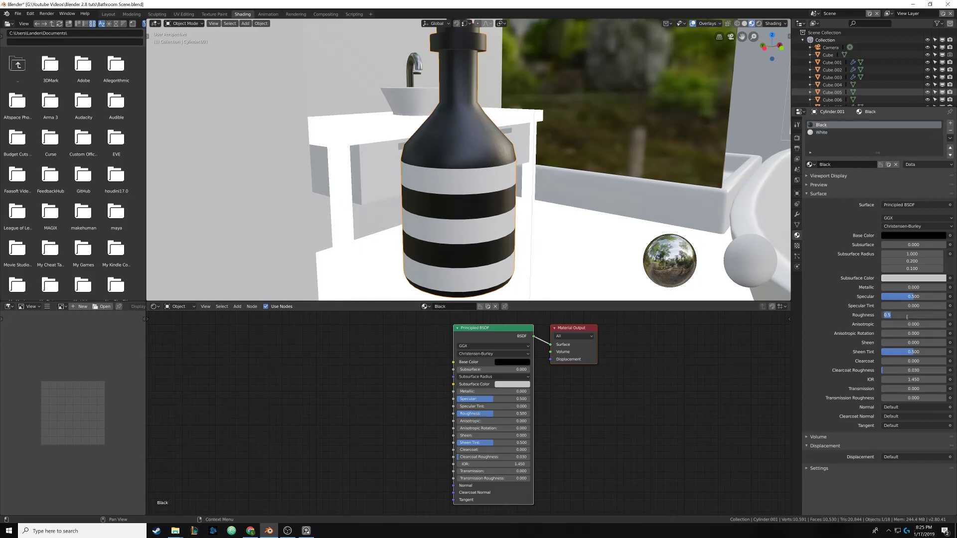
text(0.2)
key(Return)
middle_drag(660, 188, 478, 184)
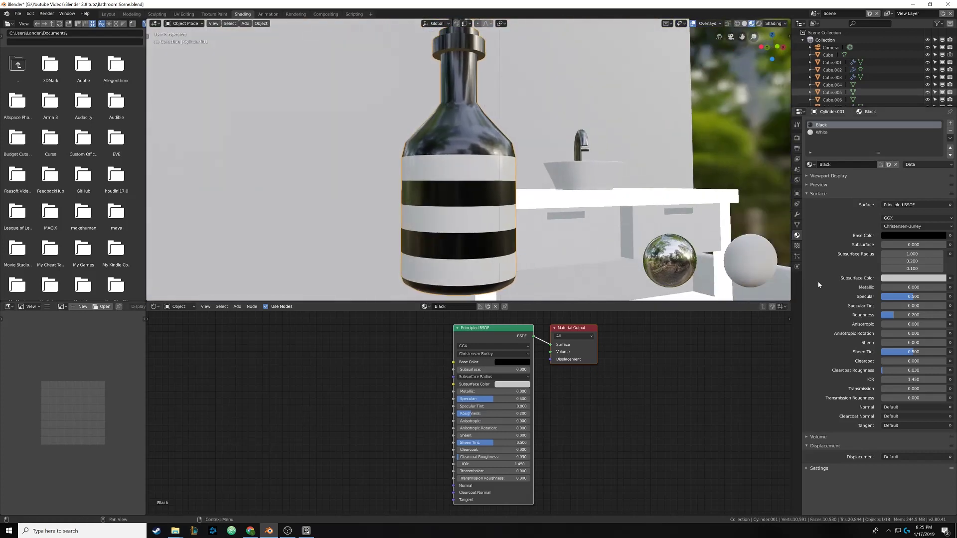
Raise the roughness of the Black and White materials to 0.38 and inspect the bottle within the room
drag(899, 318, 906, 318)
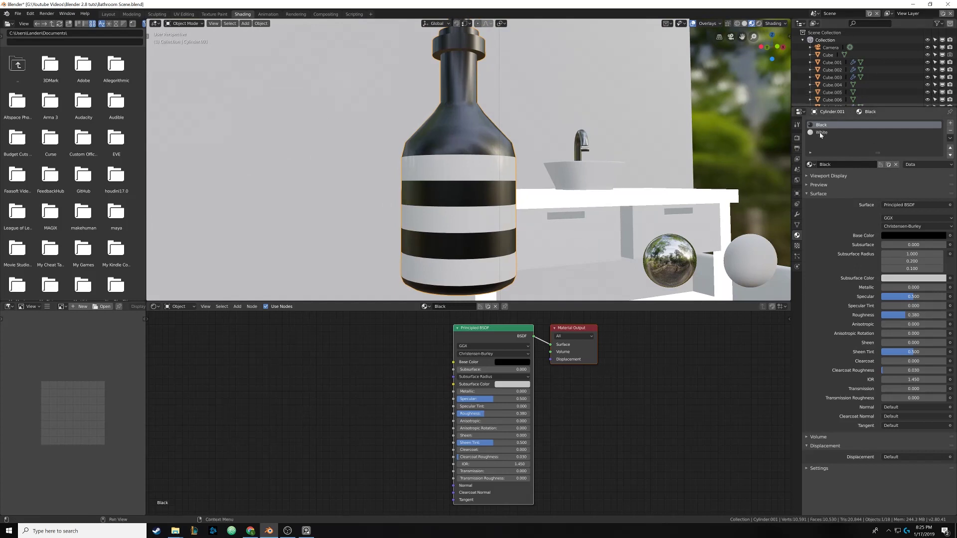
click(857, 132)
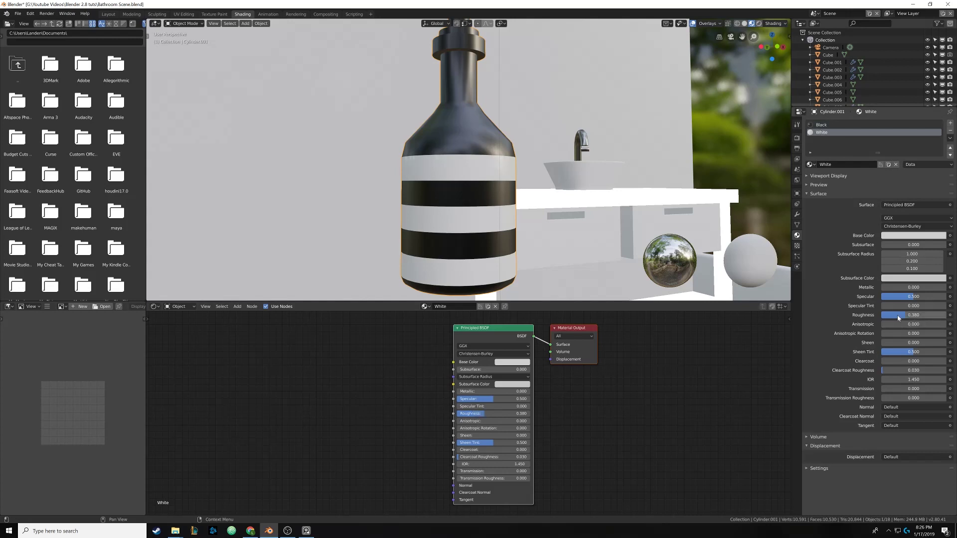
scroll(442, 179, down, 3)
mouse_move(442, 180)
middle_down()
mouse_move(531, 186)
mouse_move(521, 174)
mouse_move(418, 169)
mouse_move(444, 154)
mouse_move(478, 160)
mouse_move(488, 148)
mouse_move(434, 181)
mouse_move(447, 189)
middle_up()
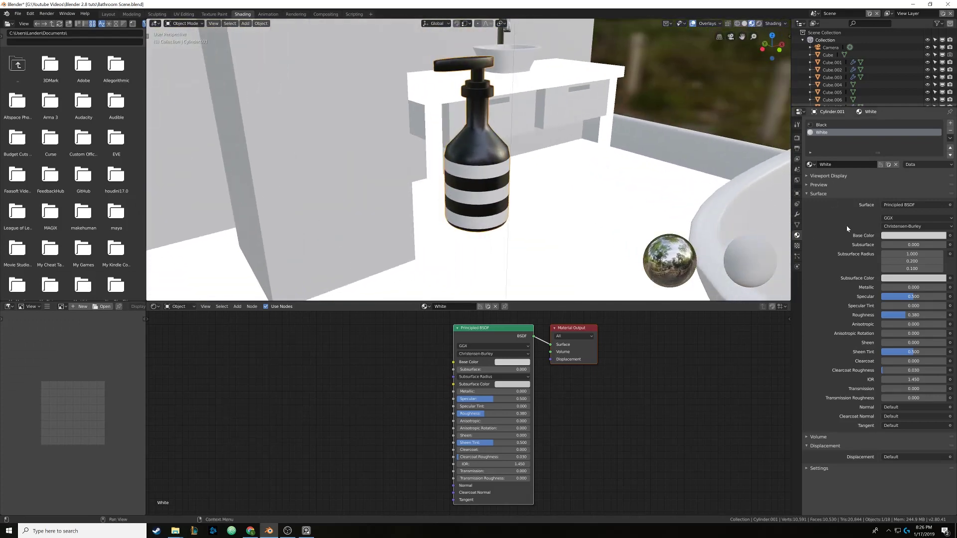
scroll(457, 144, down, 3)
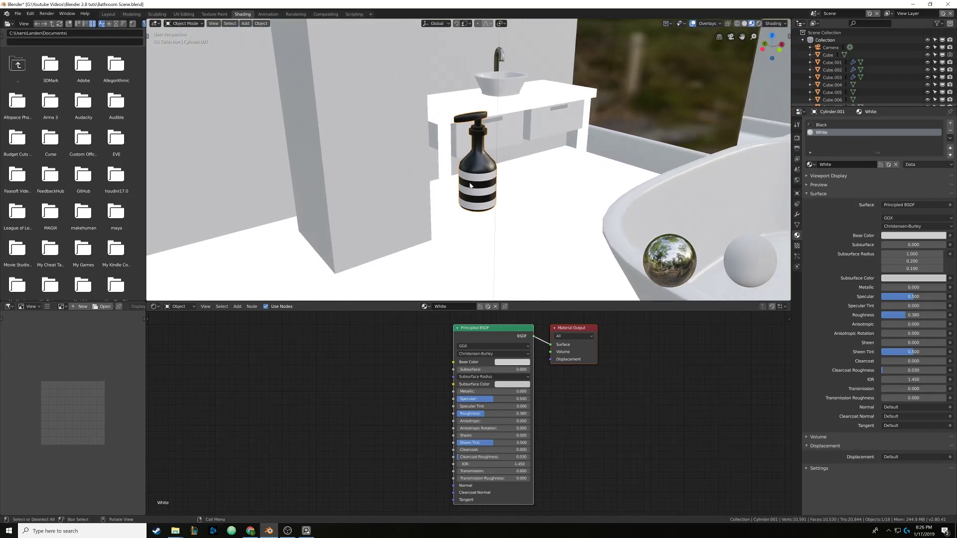
mouse_move(474, 189)
middle_down()
mouse_move(489, 180)
mouse_move(411, 172)
mouse_move(474, 174)
middle_up()
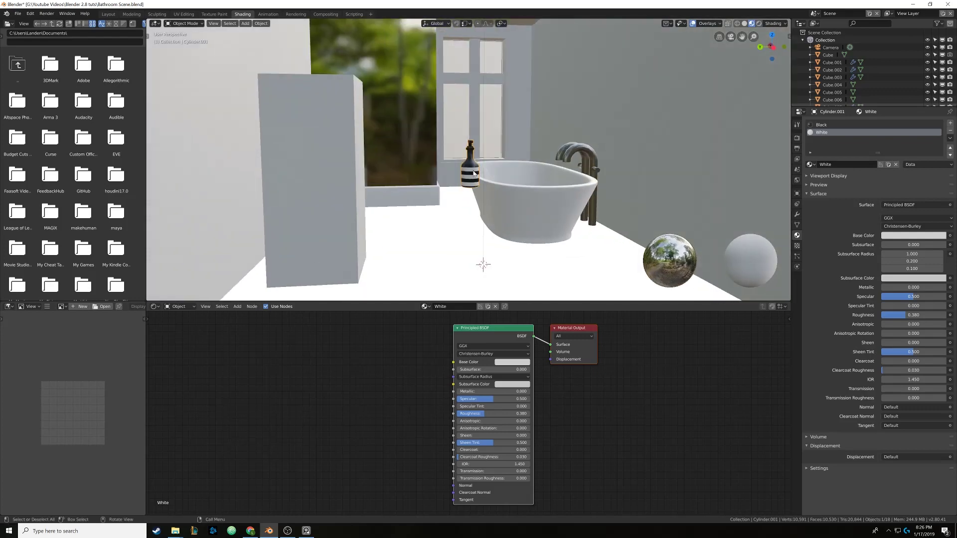
Return to the Layout workspace and move the bottle about 14.9 ft along X into the shower area
click(108, 14)
scroll(480, 208, down, 8)
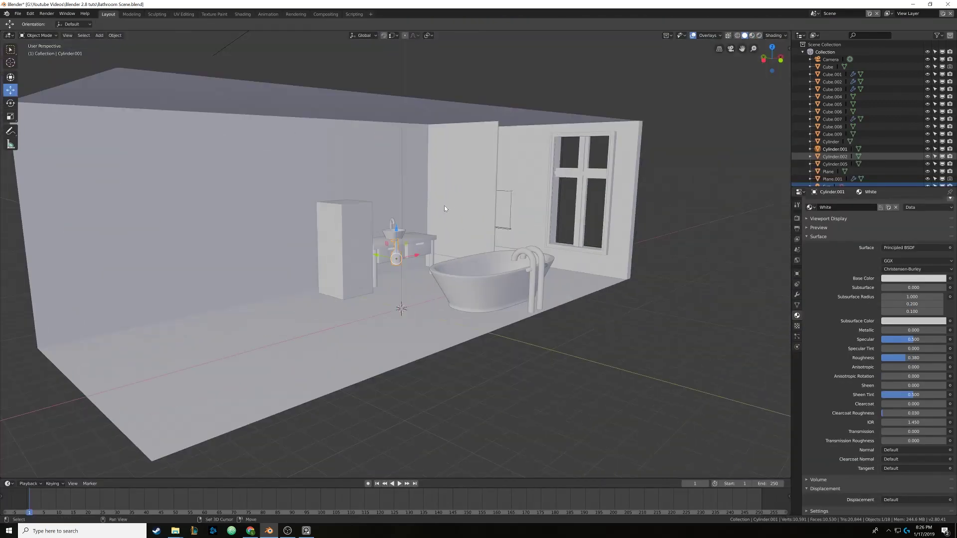
middle_drag(445, 208, 531, 234)
key(g)
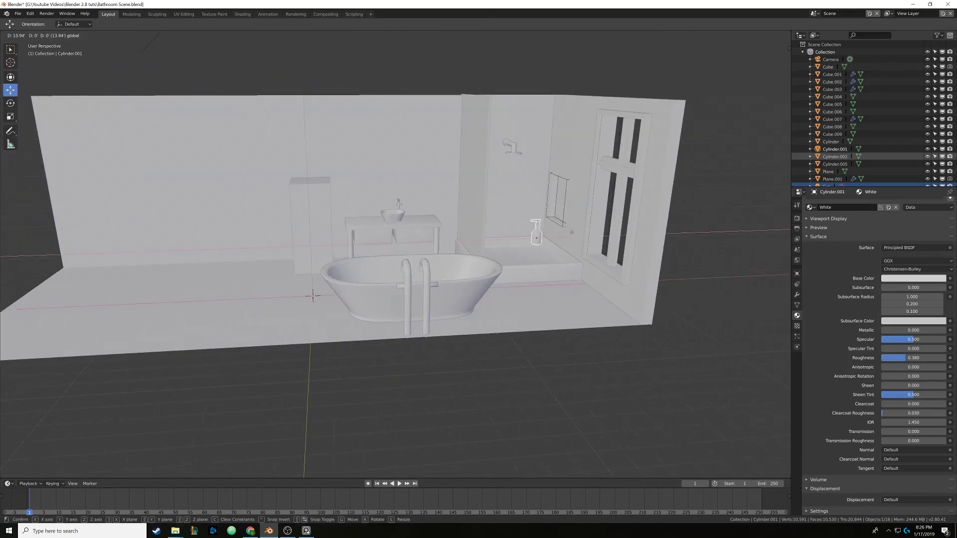
drag(567, 233, 585, 231)
In front wireframe view, move the bottle about 2.5 ft along X into the wall niche beside the window
middle_drag(595, 220, 778, 64)
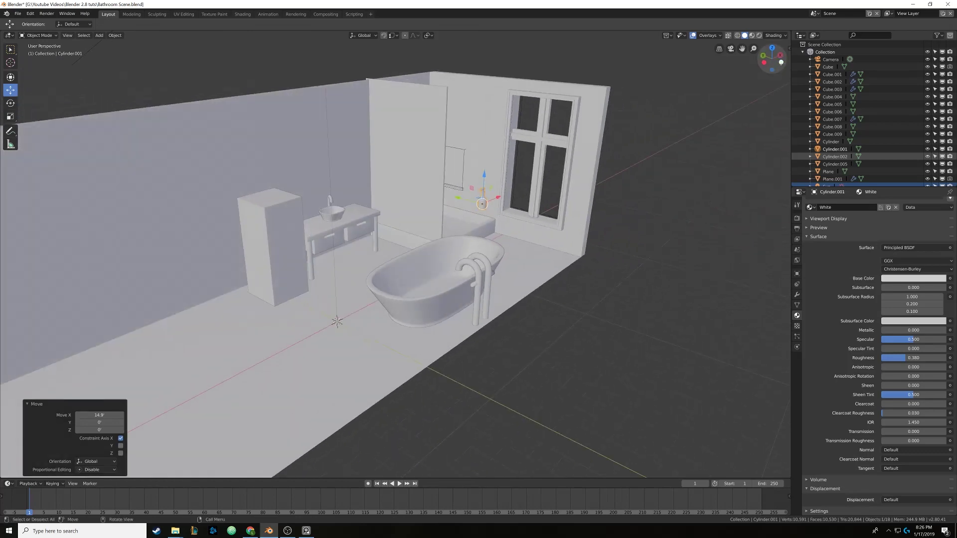
click(781, 62)
scroll(447, 231, up, 4)
shift+middle_drag(562, 239, 412, 236)
key(z)
click(347, 239)
scroll(367, 241, up, 4)
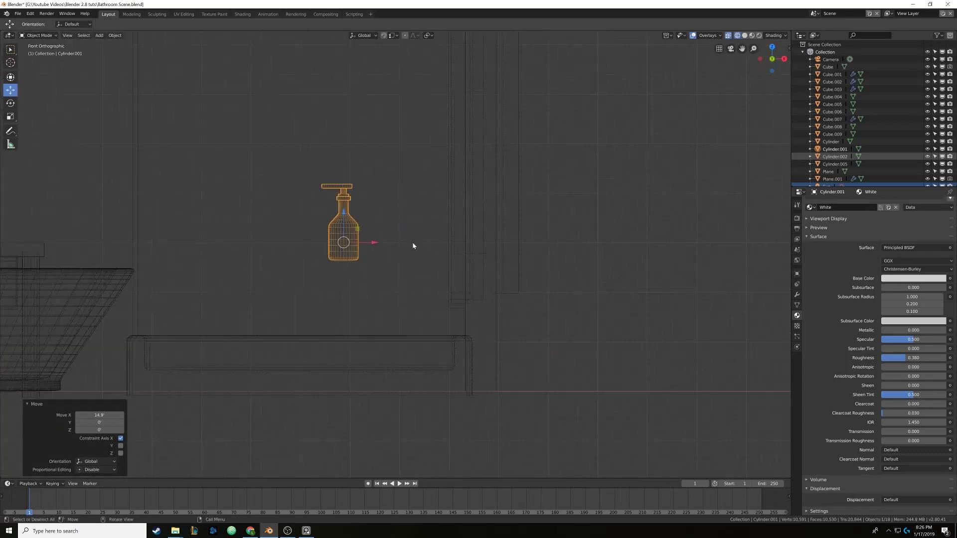
key(g)
key(x)
click(521, 228)
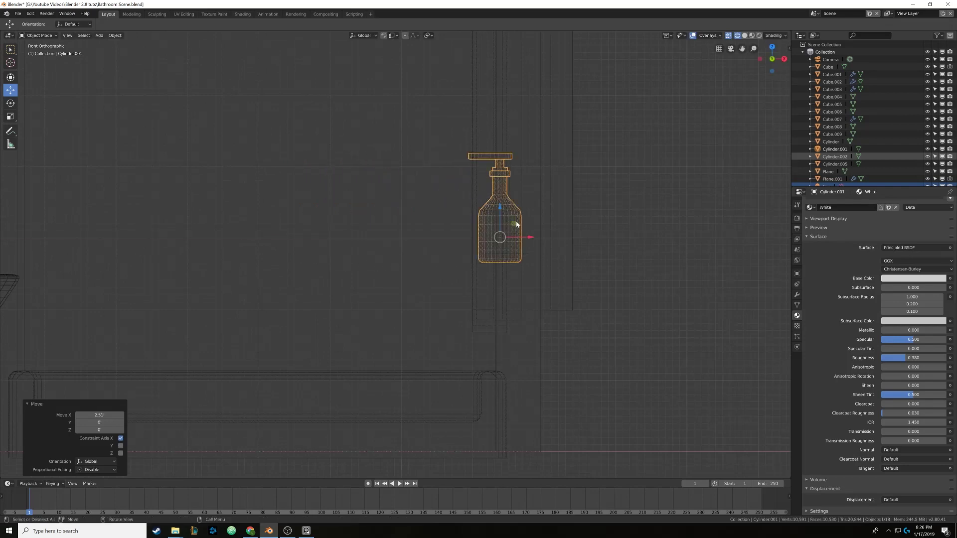
Raise the bottle about 0.2 ft along Z within the outline of the wall niche
key(g)
key(z)
click(501, 202)
scroll(488, 237, up, 3)
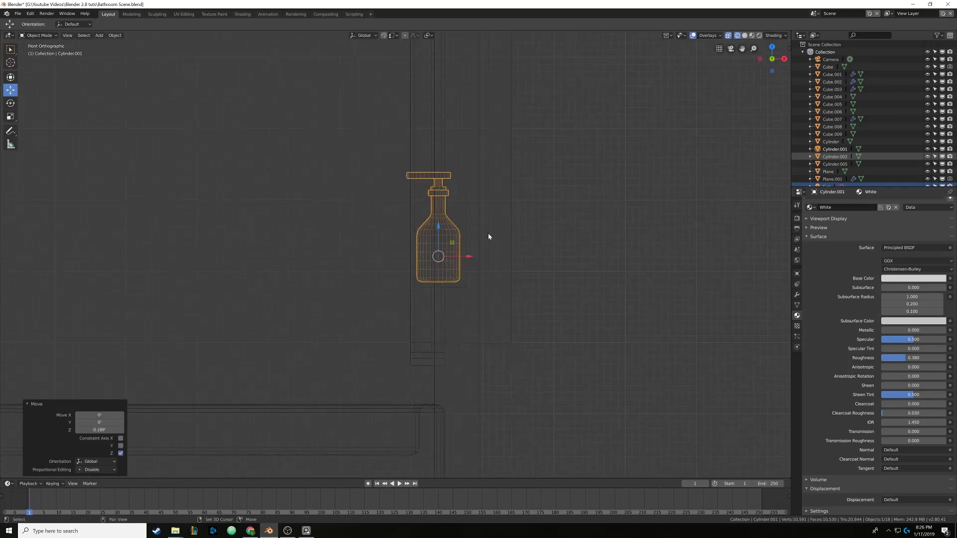
scroll(438, 234, down, 2)
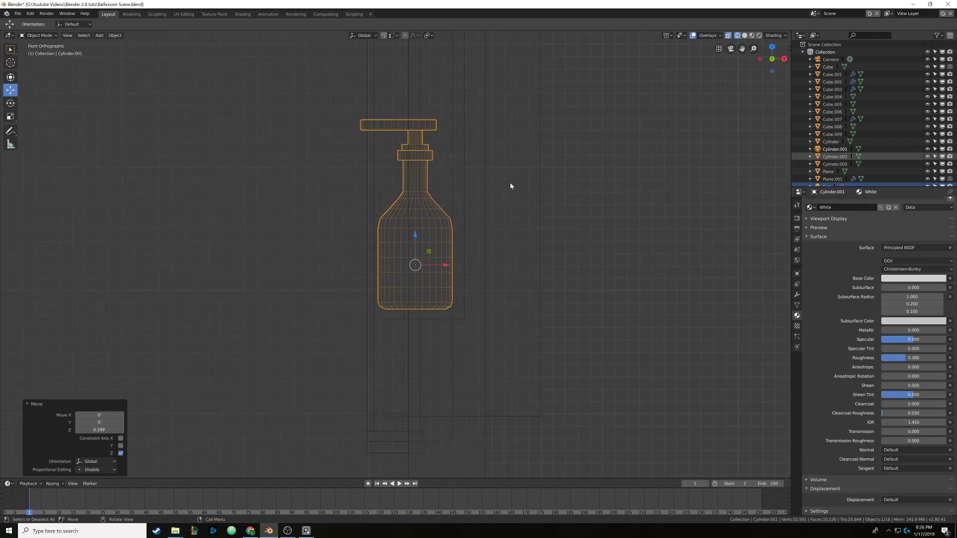
Scale the bottle's whole mesh down uniformly and lower the bottle about 0.3 ft along Z onto the niche floor
key(Tab)
key(a)
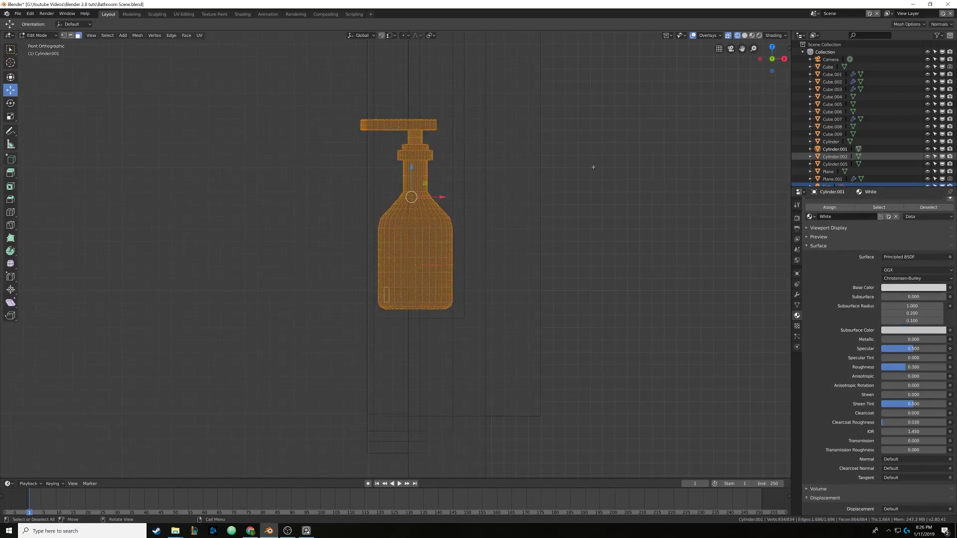
key(s)
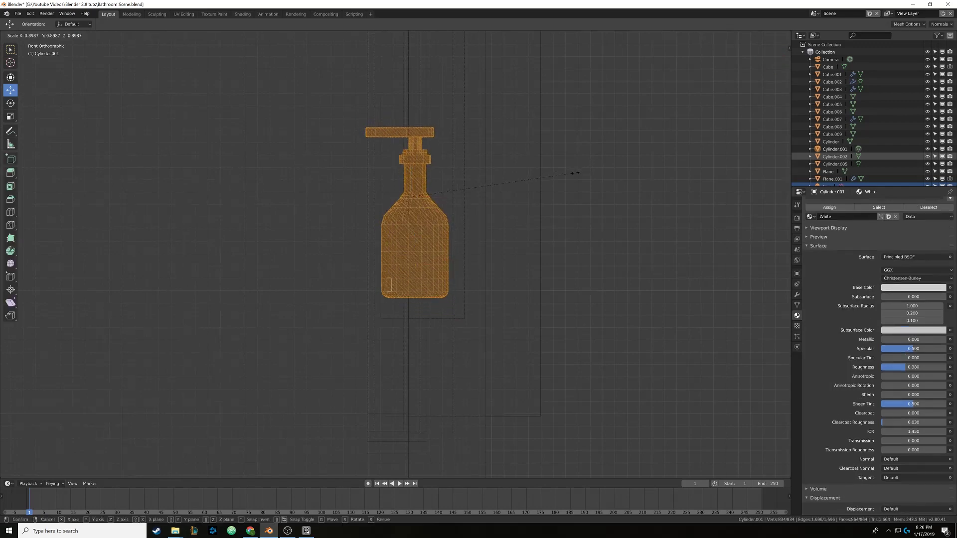
click(548, 176)
key(Tab)
drag(415, 239, 412, 274)
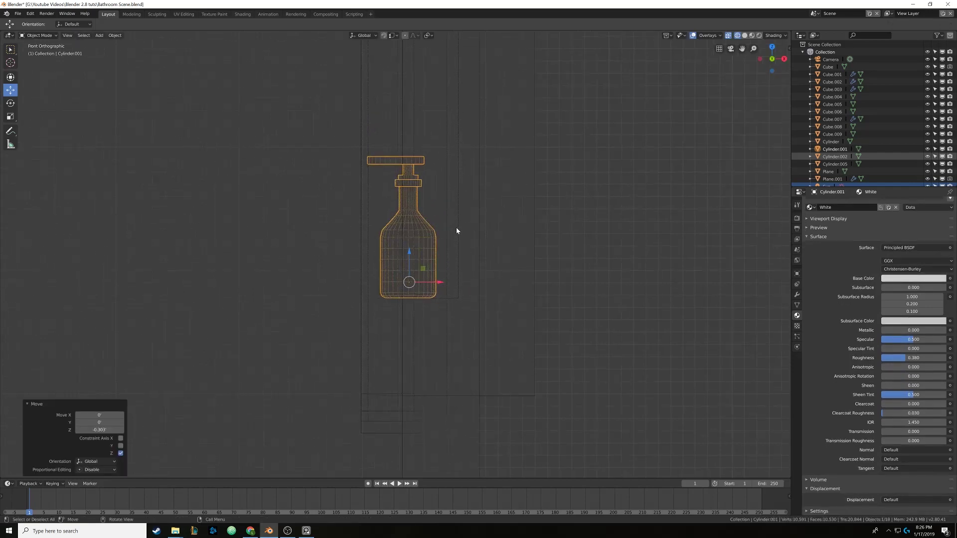
Move the bottle along Y into the shower niche, near its window-side end, matching the reference photo
middle_drag(393, 309, 414, 308)
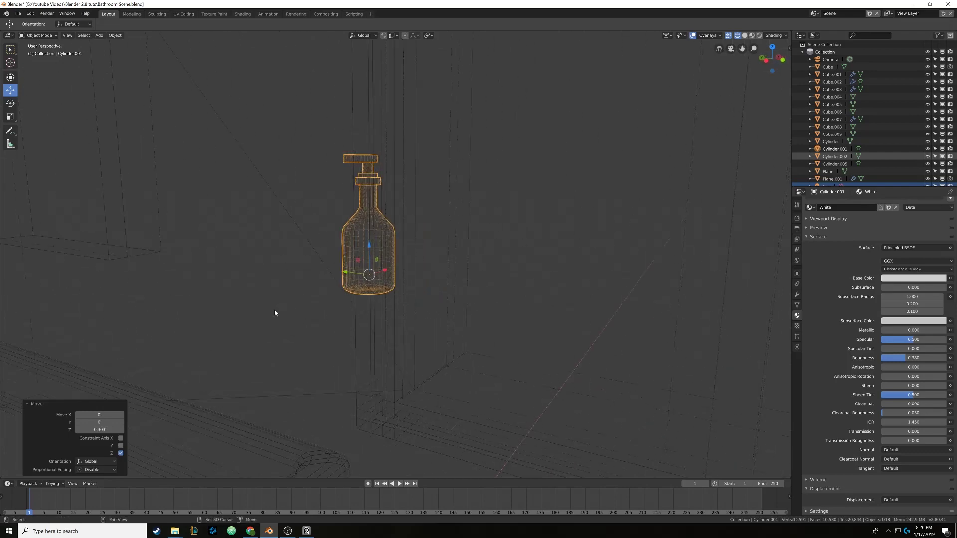
middle_drag(323, 316, 391, 306)
drag(432, 269, 190, 254)
shift+middle_drag(189, 253, 339, 294)
shift+middle_drag(308, 292, 414, 299)
scroll(414, 299, up, 3)
drag(408, 289, 455, 300)
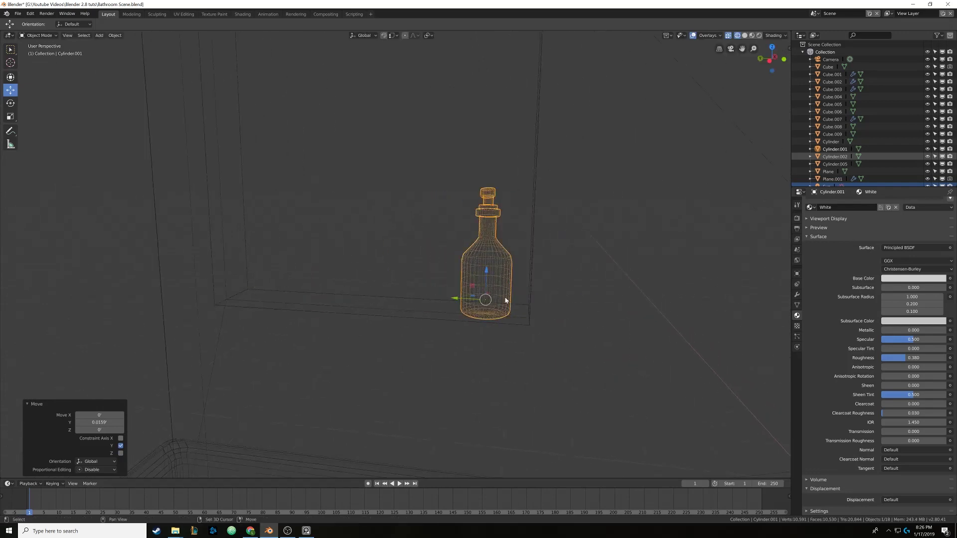
middle_drag(461, 300, 473, 308)
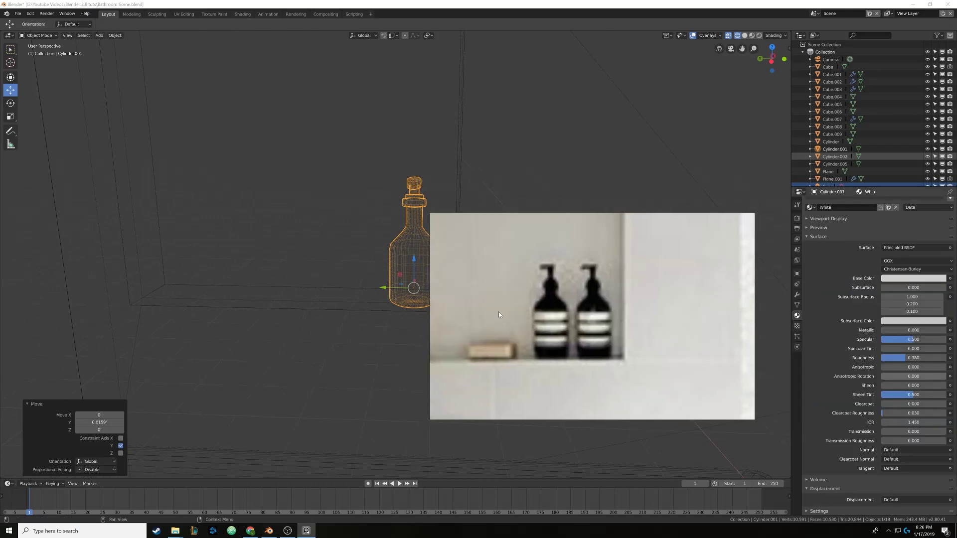
drag(383, 288, 411, 290)
middle_drag(421, 304, 447, 276)
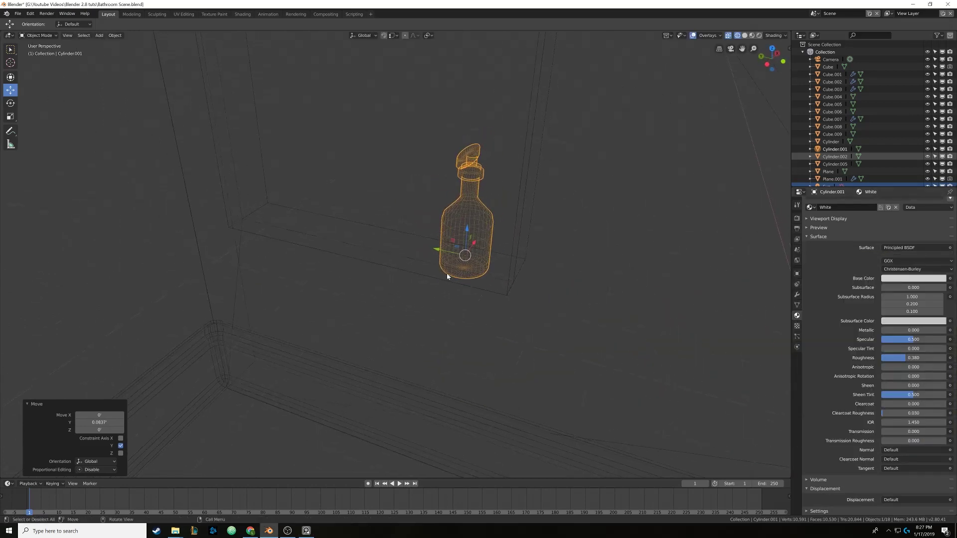
Switch to solid shading, duplicate the bottle and place the copy beside the original along Y on the niche shelf
click(744, 35)
mouse_move(488, 179)
middle_down()
mouse_move(344, 263)
mouse_move(432, 253)
mouse_move(413, 252)
middle_up()
key(shift+d)
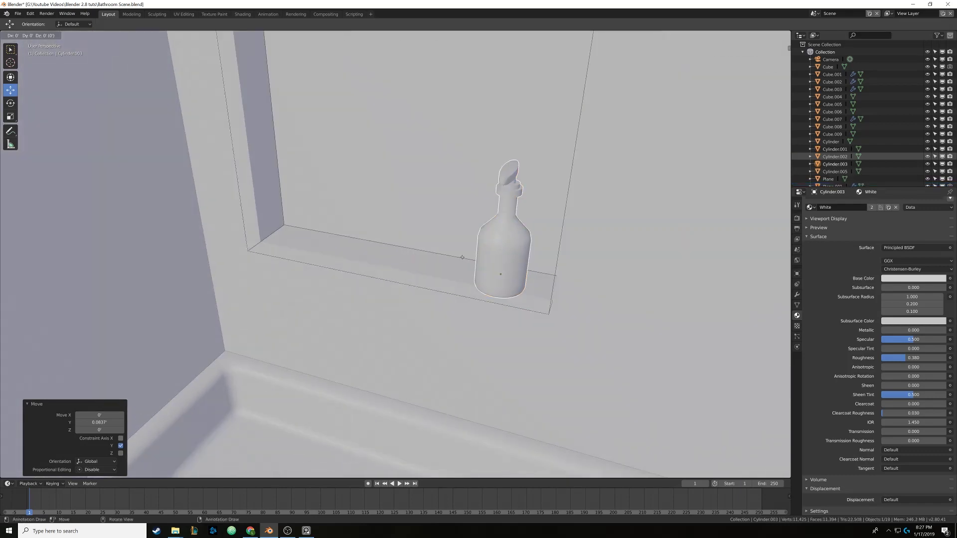
right_click(461, 257)
key(g)
key(y)
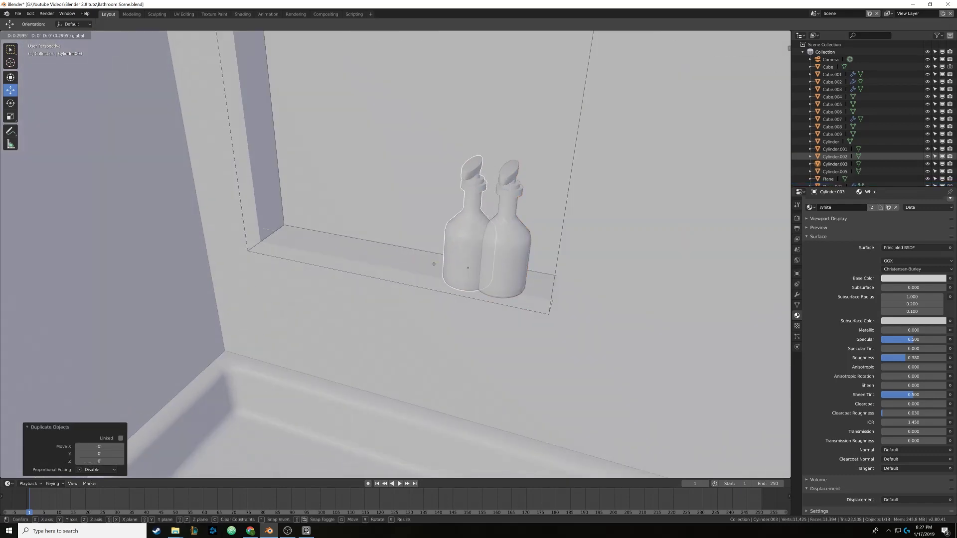
click(425, 264)
Select both bottles and move them together along X, deeper into the niche
middle_drag(425, 264, 367, 213)
shift+click(413, 222)
key(g)
key(x)
drag(369, 216, 336, 218)
middle_drag(340, 220, 397, 288)
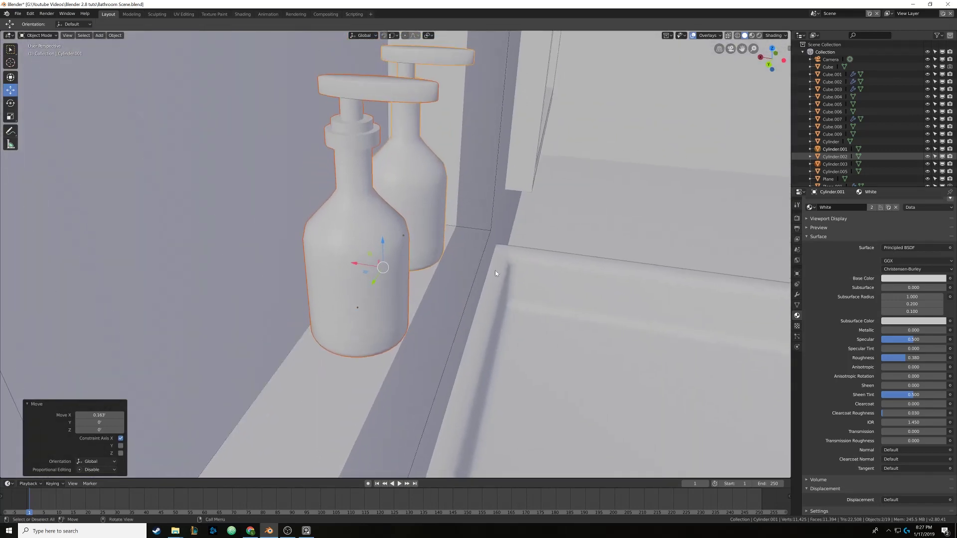
Scale the meshes of both bottles down together in Edit Mode
key(Tab)
middle_drag(505, 244, 590, 245)
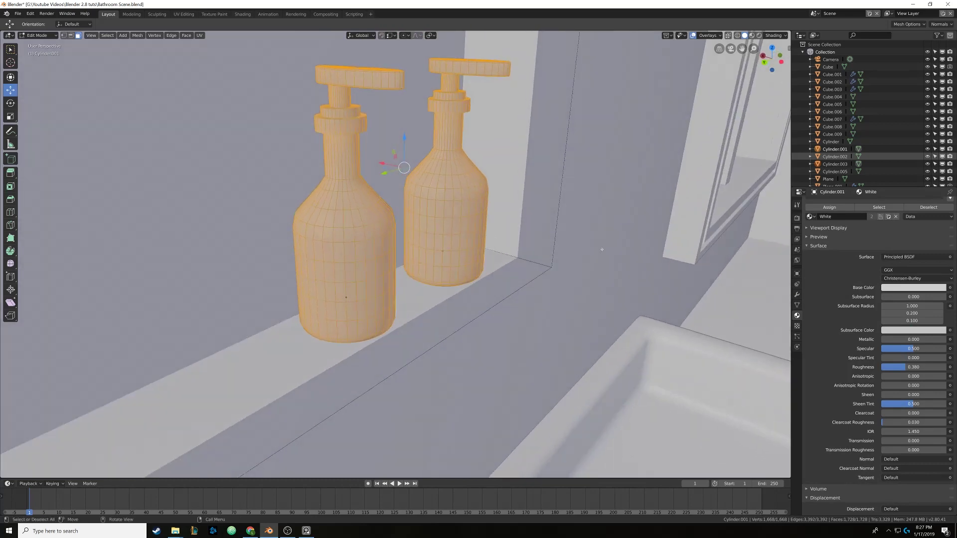
key(s)
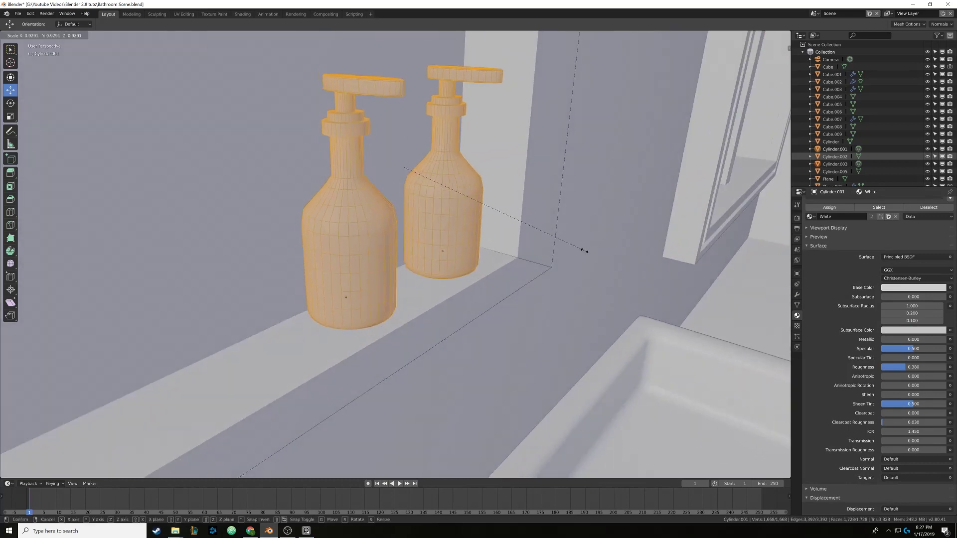
click(532, 242)
key(Tab)
Lower both bottles about 0.24 ft along Z onto the niche shelf and shift them about 0.035 ft along X
middle_drag(395, 238, 426, 235)
key(g)
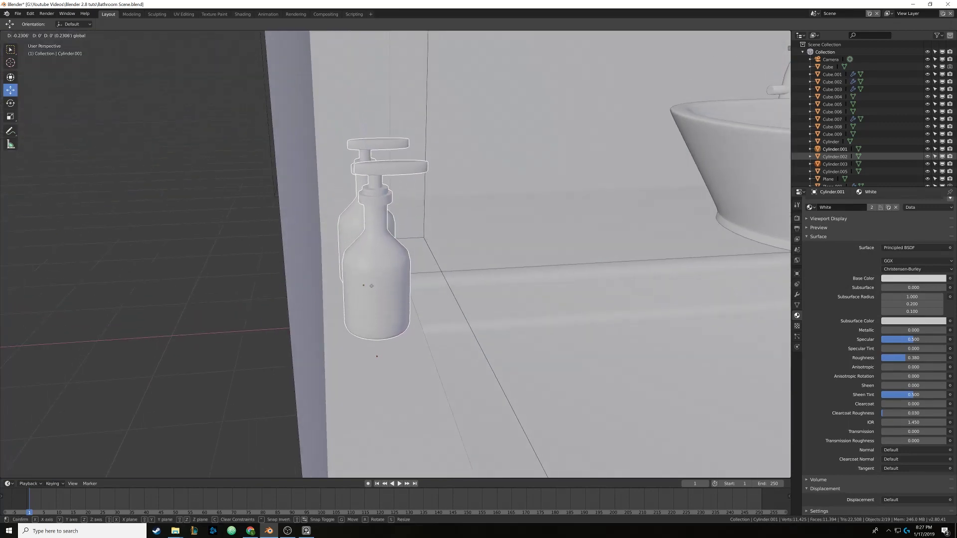
click(370, 287)
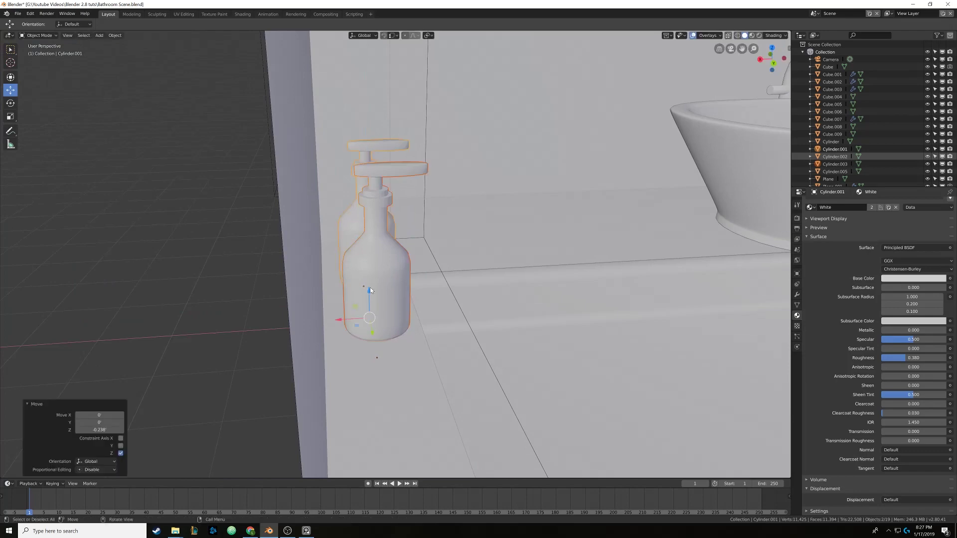
drag(339, 319, 329, 320)
middle_drag(421, 303, 345, 289)
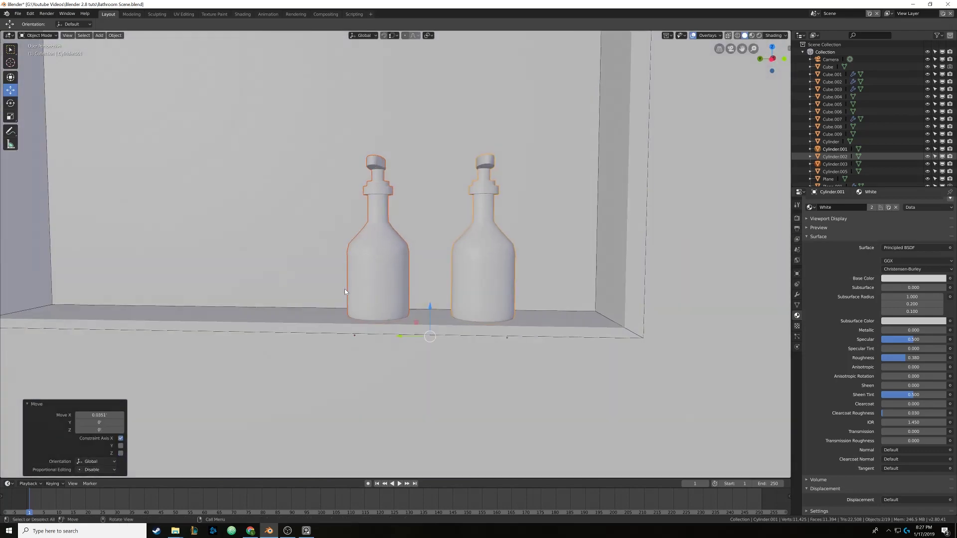
Set the origin of each bottle to its center of mass (surface)
click(484, 274)
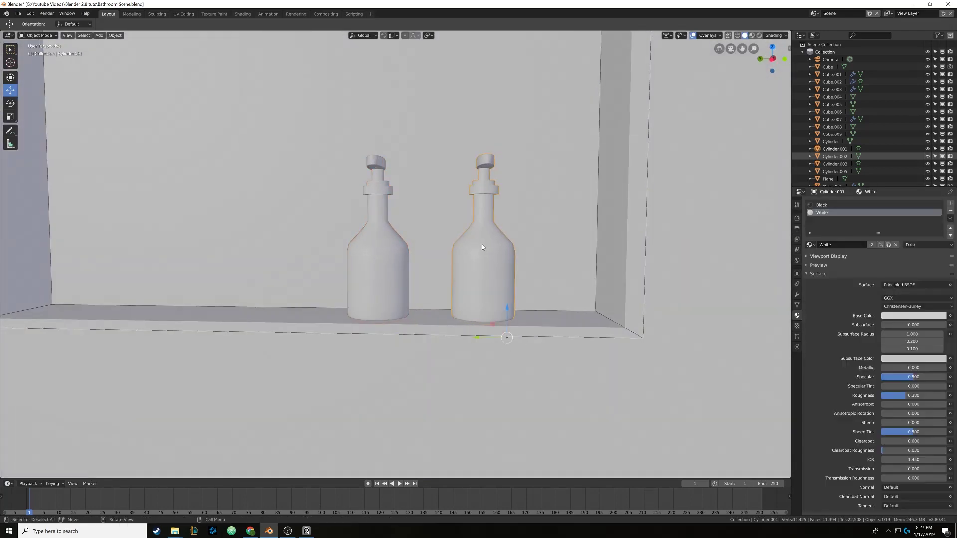
click(116, 36)
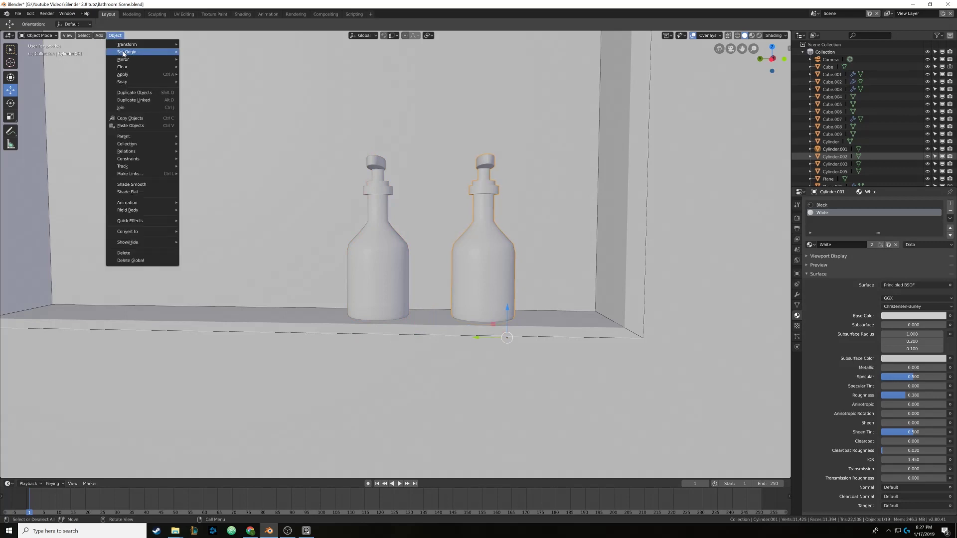
mouse_move(143, 53)
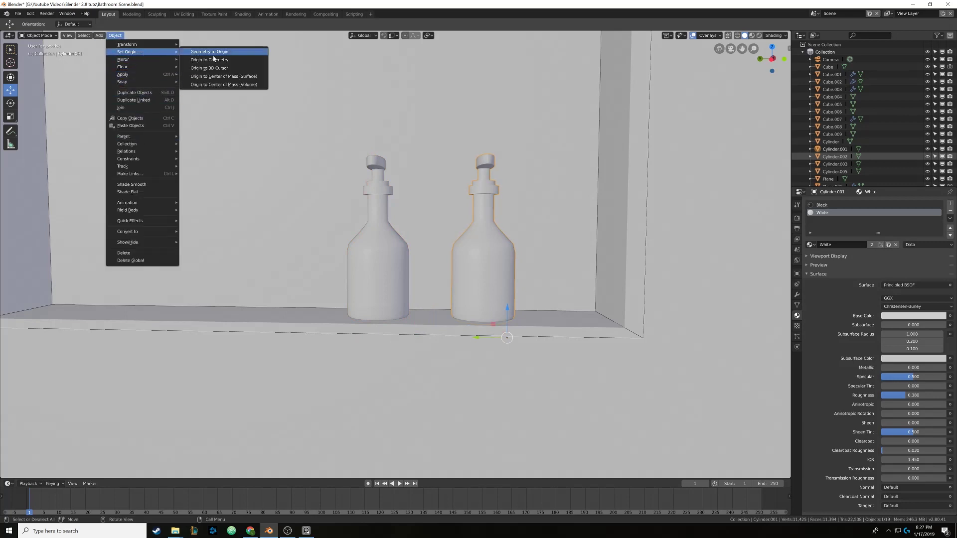
click(224, 79)
click(392, 266)
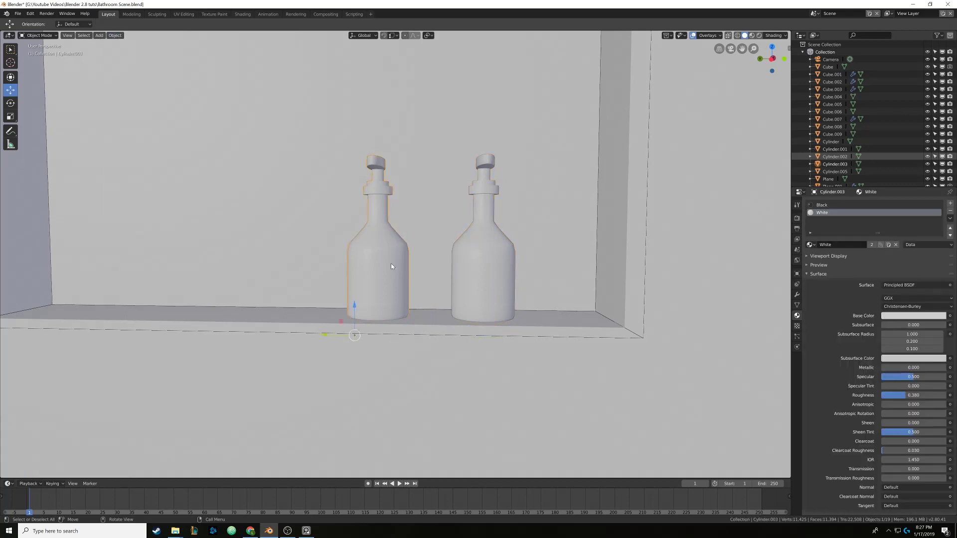
click(115, 35)
mouse_move(149, 55)
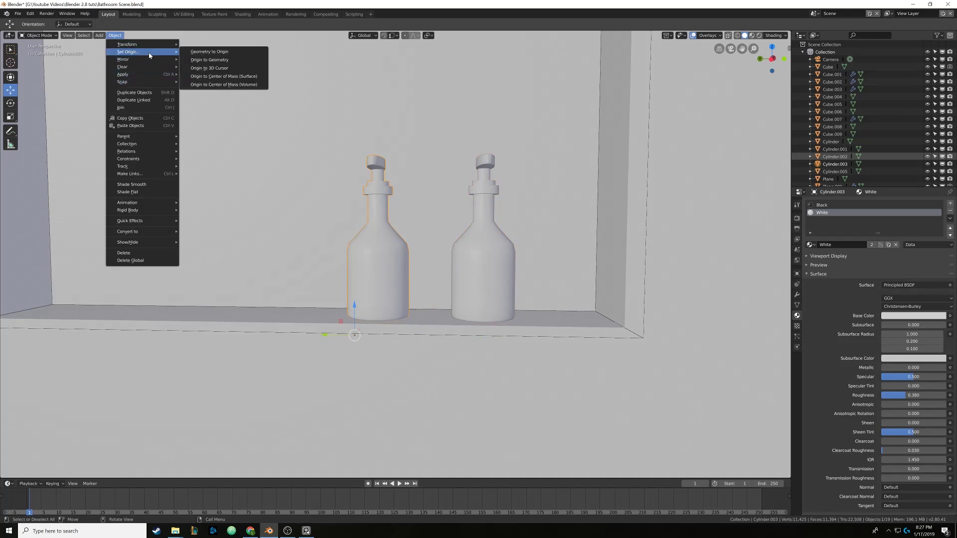
click(223, 77)
Rotate the bottle nearest the niche's window-side end about Z so its pump points at a new angle
middle_drag(299, 209, 477, 254)
click(453, 255)
middle_drag(486, 291, 481, 291)
key(r)
key(z)
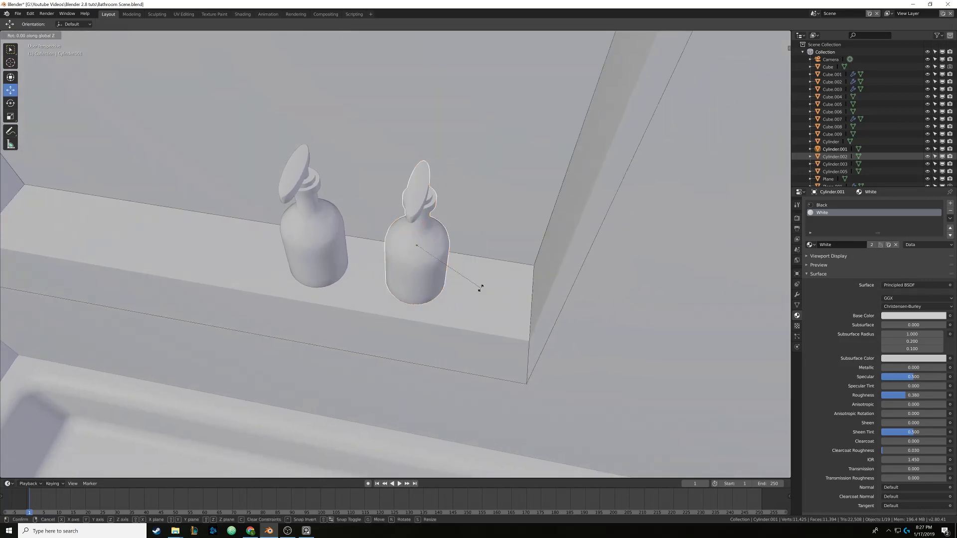
click(534, 262)
Rotate the other bottle about -78.2° around Z to vary its pump direction
click(292, 246)
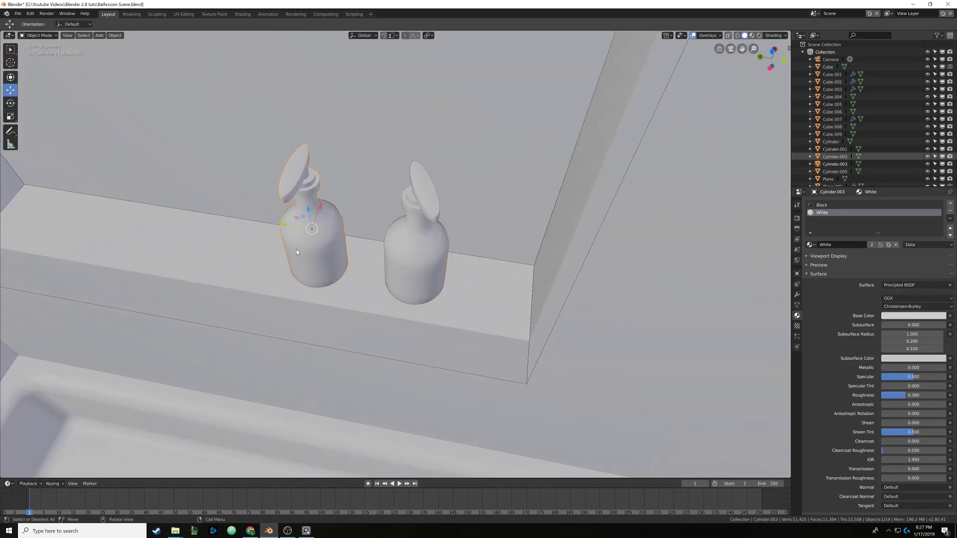
key(r)
key(z)
click(291, 303)
Save the bathroom scene file with both bottles placed in the niche
middle_drag(292, 303, 362, 284)
scroll(300, 267, down, 2)
scroll(300, 264, down, 3)
scroll(381, 257, down, 5)
key(ctrl+s)
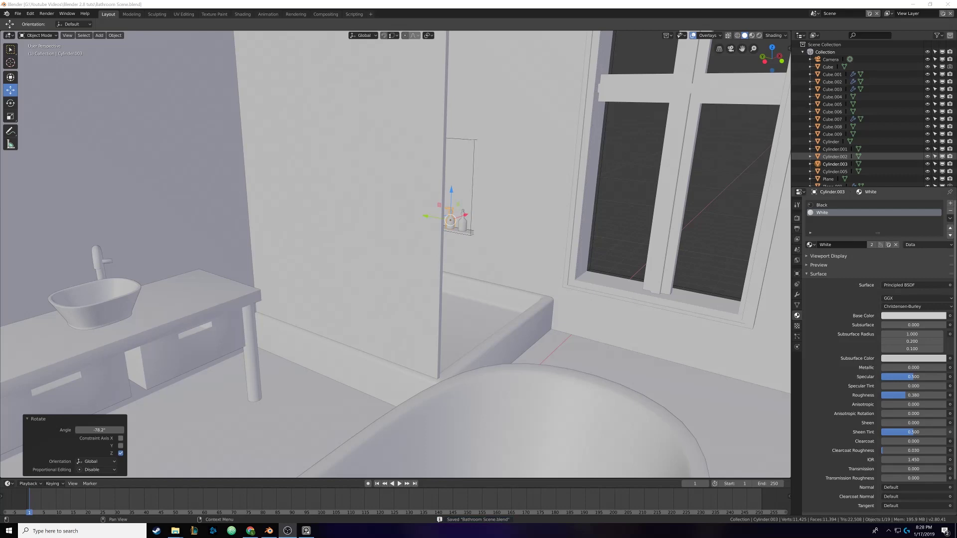
Examine the whole bathroom from several angles, including the tub, vanity, cabinet, window and shower niche
middle_drag(432, 240, 468, 223)
scroll(443, 243, down, 4)
scroll(443, 266, down, 5)
scroll(417, 280, up, 4)
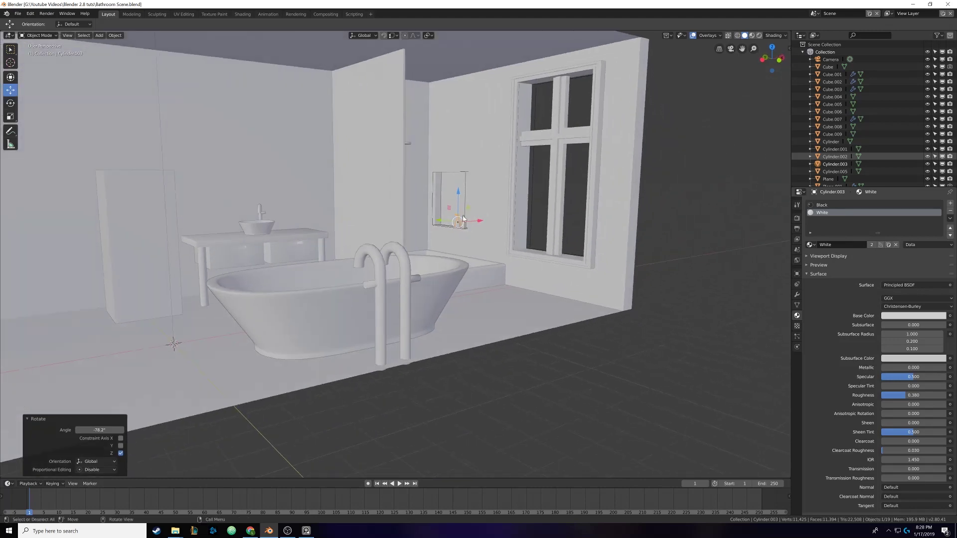
middle_drag(373, 235, 436, 263)
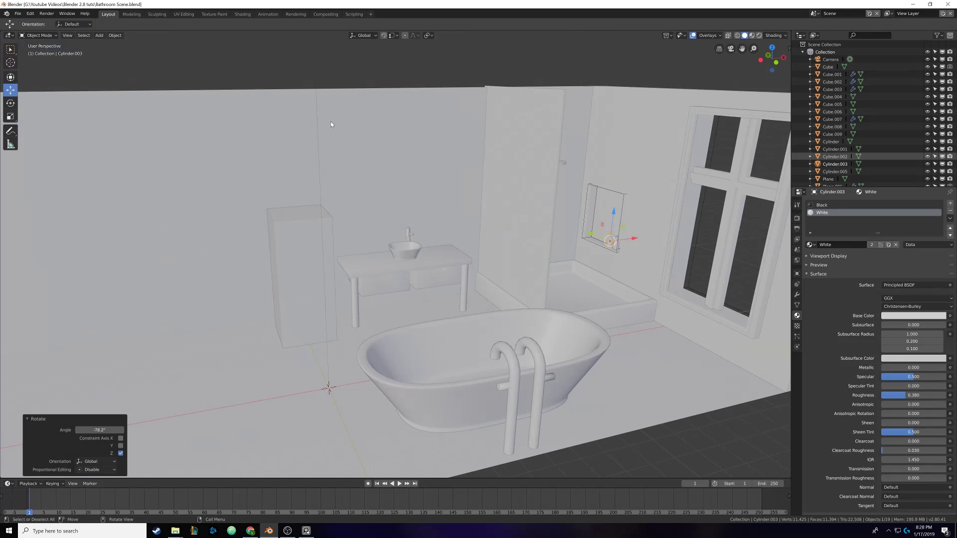
scroll(477, 133, down, 3)
middle_drag(477, 134, 418, 190)
scroll(418, 190, up, 3)
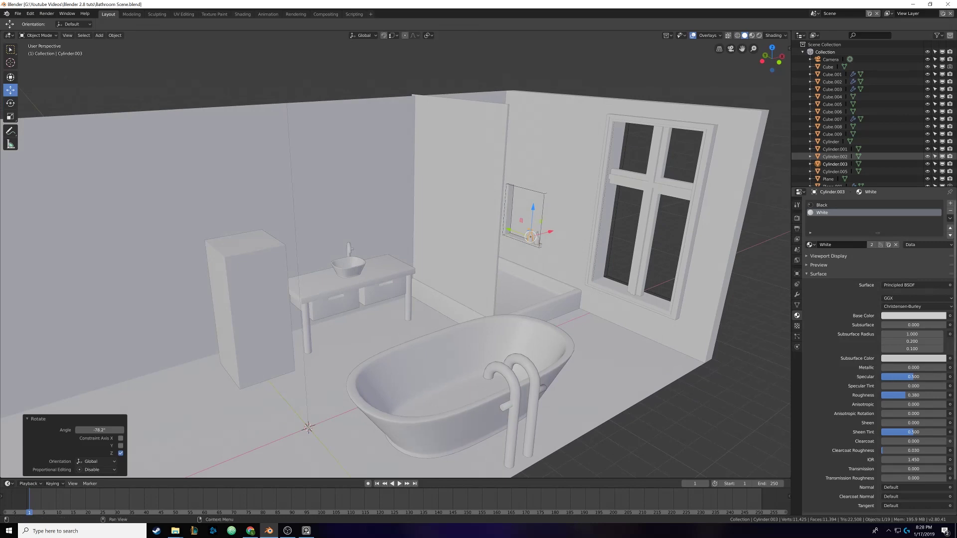
click(288, 530)
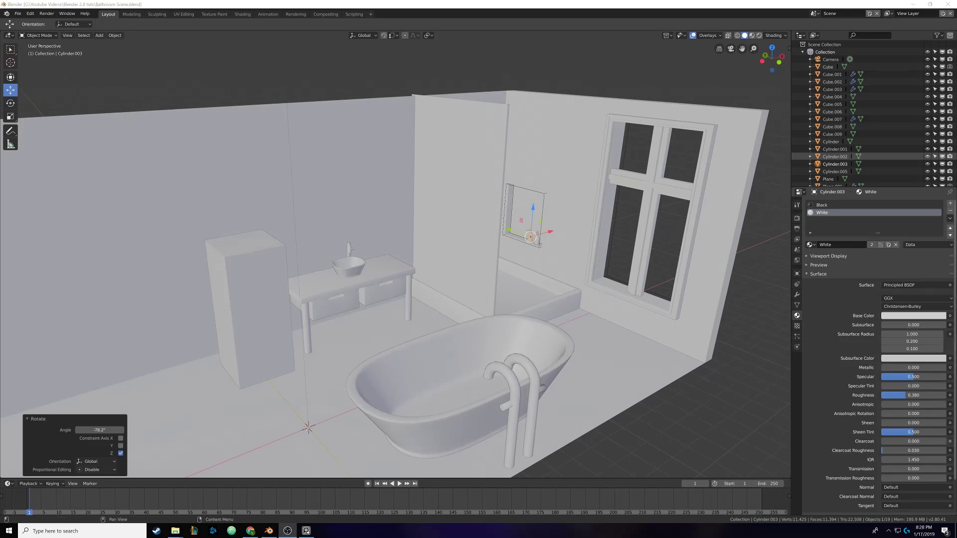